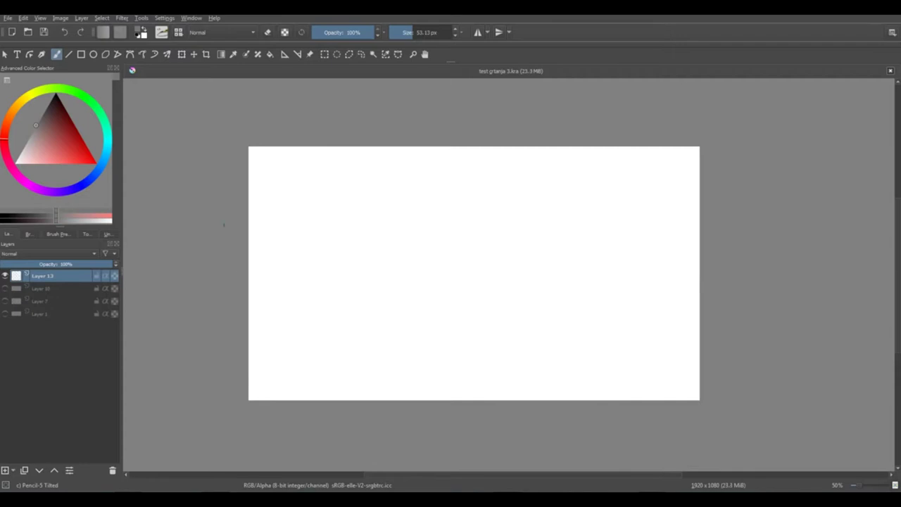
Sketch a horizon line across the canvas with a low mountain range along its right half
left_click_drag(239, 231, 704, 234)
left_click_drag(528, 236, 575, 217)
left_click_drag(575, 217, 623, 238)
mouse_move(574, 217)
left_mouse_down()
mouse_move(648, 237)
mouse_move(668, 216)
left_mouse_up()
left_click_drag(673, 215, 701, 232)
left_click_drag(476, 234, 545, 231)
left_click_drag(504, 227, 529, 235)
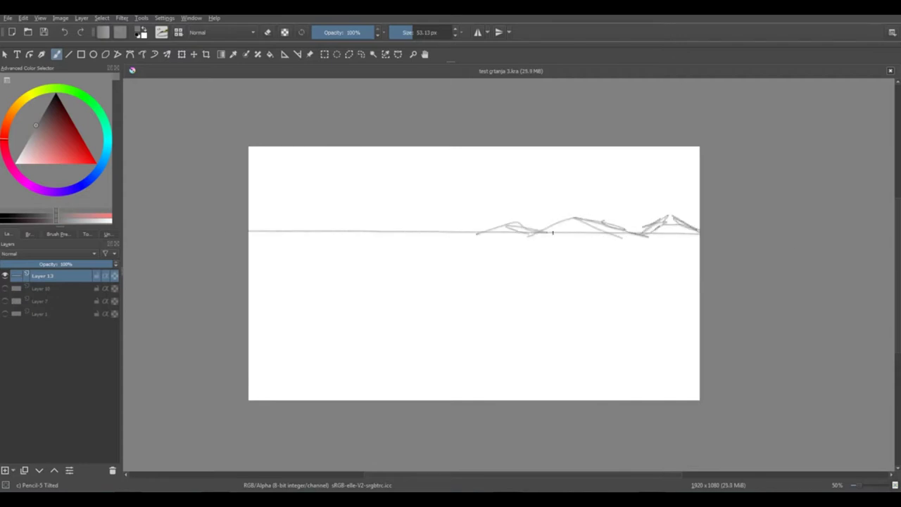
Sketch a tall tower with a flat disc top rising above the mountains and ending below the horizon
left_click_drag(540, 172, 546, 267)
mouse_move(558, 171)
left_mouse_down()
mouse_move(576, 275)
mouse_move(567, 272)
left_mouse_up()
key("ctrl+z")
left_click_drag(530, 166, 574, 172)
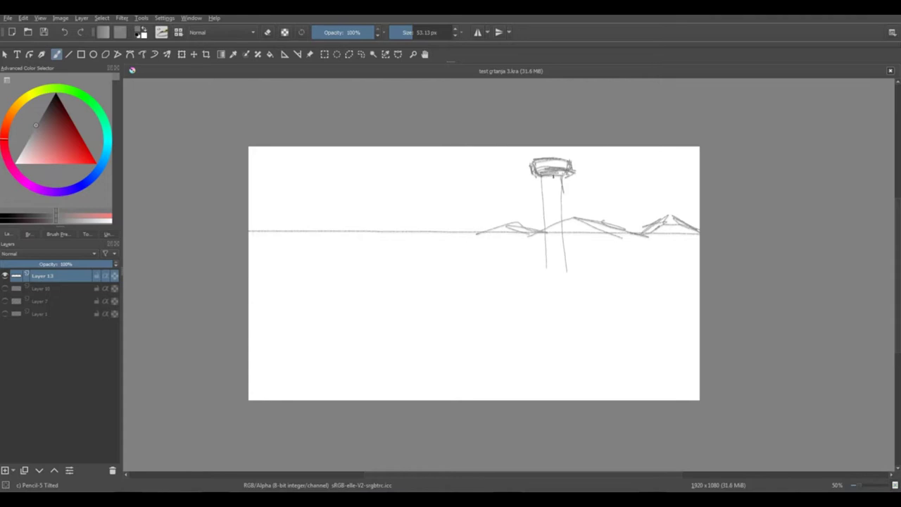
left_click_drag(563, 181, 571, 279)
mouse_move(547, 249)
left_mouse_down()
mouse_move(546, 303)
mouse_move(569, 307)
left_mouse_up()
Hide the first sketch layer and sketch a tower with a wide disc top and tapered shaft on a new layer
left_click(5, 276)
left_click(5, 470)
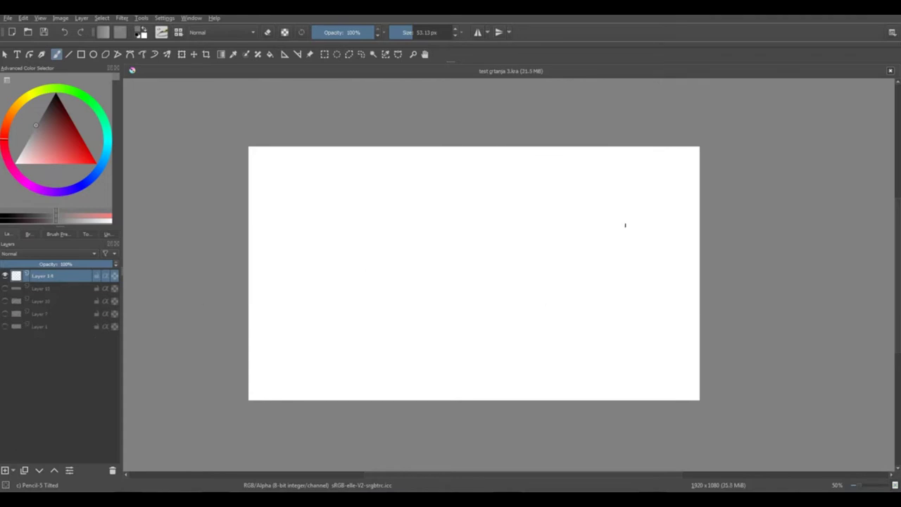
scroll(625, 225, "down", 2)
left_click_drag(576, 241, 525, 239)
left_click_drag(556, 209, 562, 270)
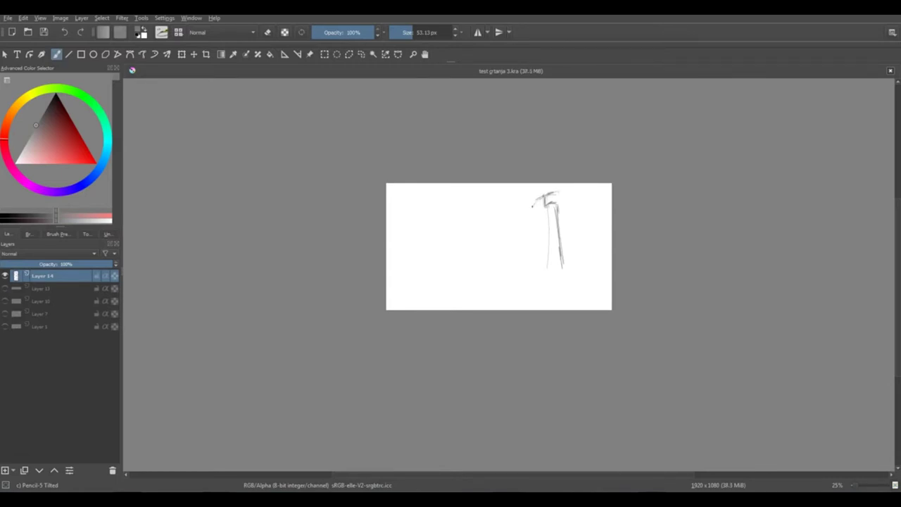
key("ctrl+z")
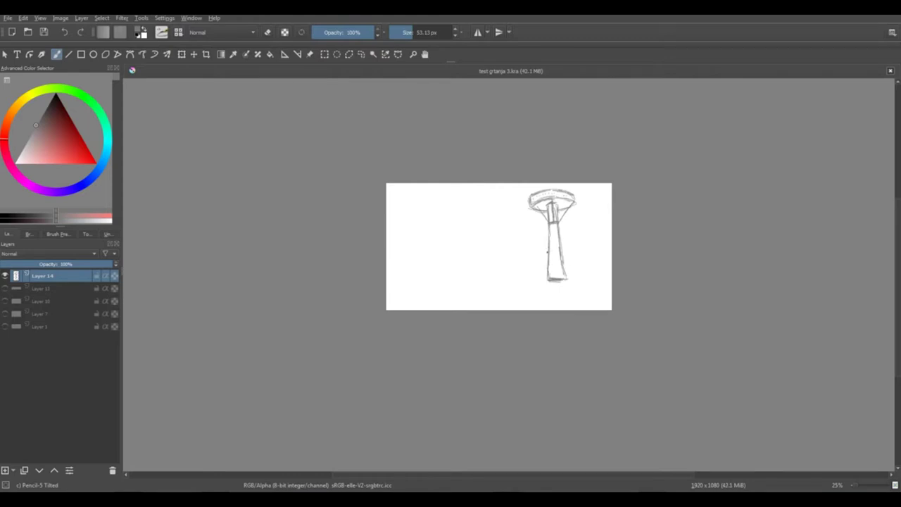
Switch to the Pencil-3 Large 4B brush and set its size to 3.40 px
key("3")
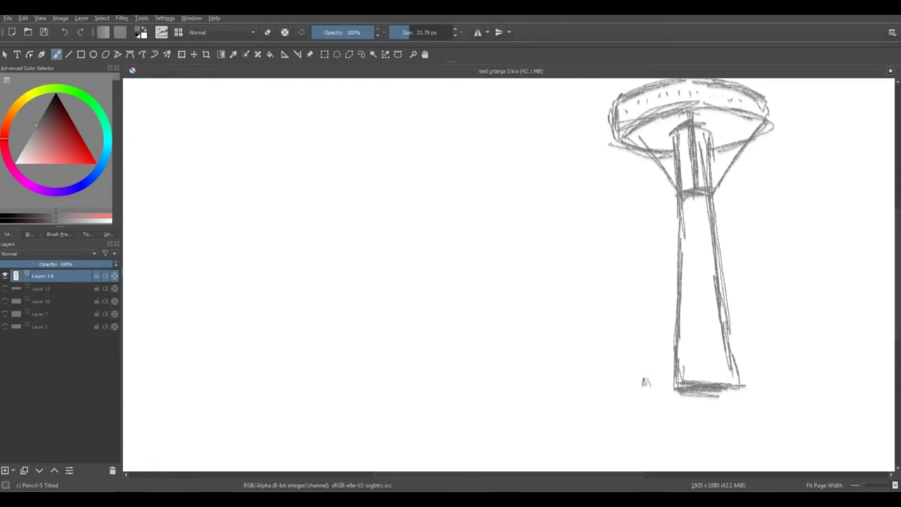
right_click(611, 295)
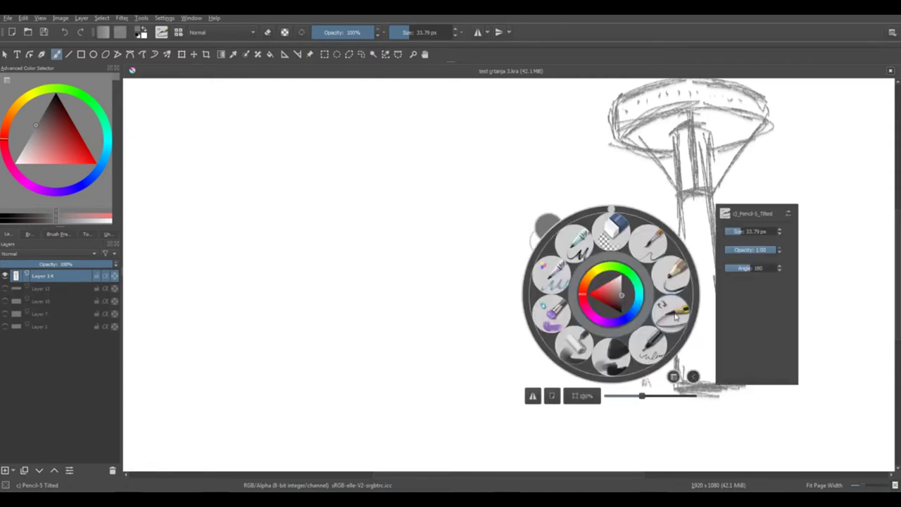
left_click(667, 276)
left_click(400, 32)
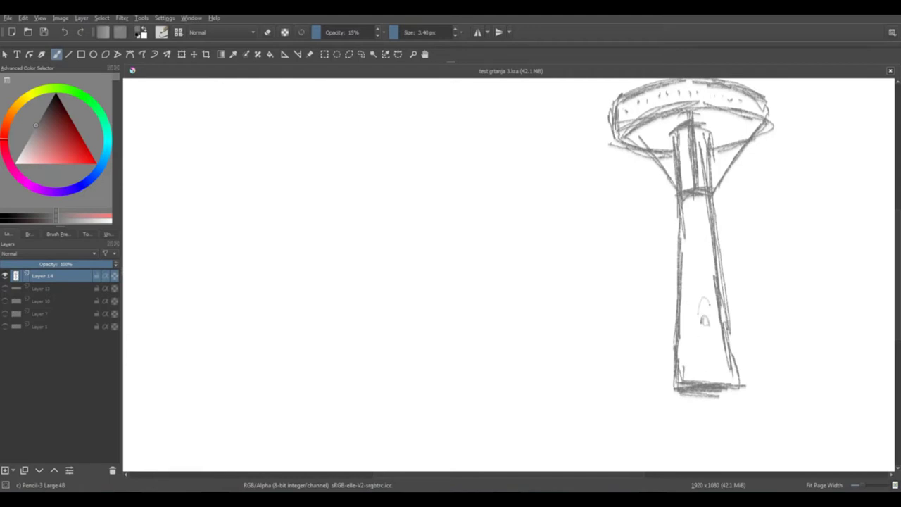
Try adding a small door, curved bands and loose outlines on and beside the tower's shaft, and undo them
left_click_drag(617, 295, 639, 296)
left_click_drag(576, 318, 641, 344)
key("ctrl+z")
key("ctrl+z")
key("ctrl+z")
key("ctrl+z")
key("ctrl+z")
key("ctrl+z")
key("ctrl+z")
key("ctrl+z")
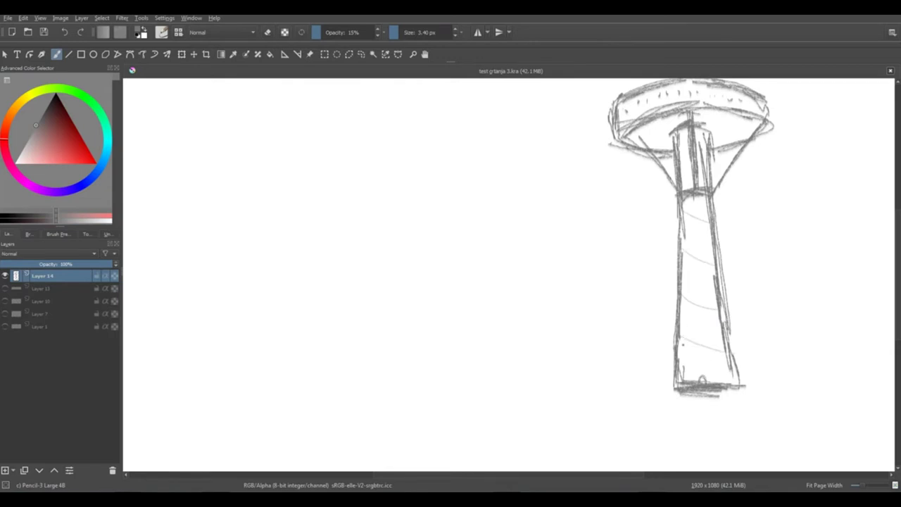
left_click_drag(631, 352, 647, 388)
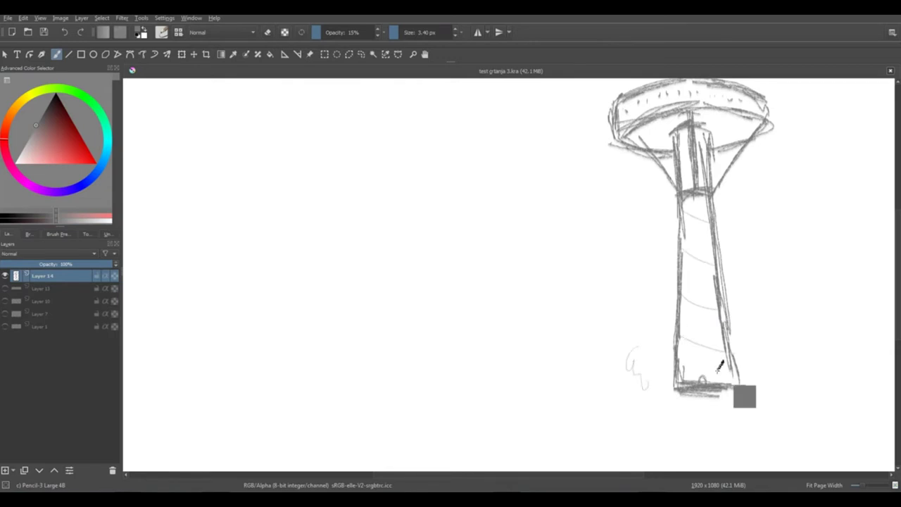
key("ctrl+z")
key("ctrl+z")
key("ctrl+z")
key("ctrl+z")
key("ctrl+z")
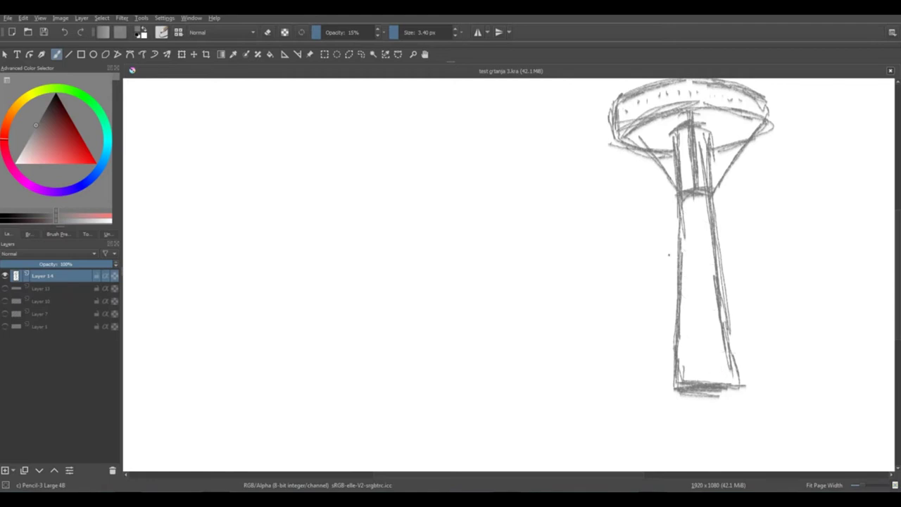
key("1")
key("2")
key("3")
key("4")
key("5")
key("6")
key("5")
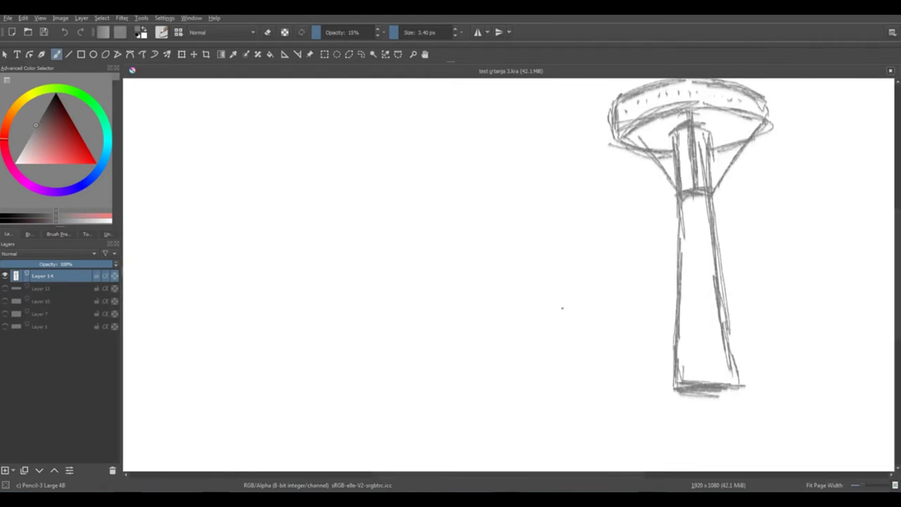
Sketch a thin horizon line and a mountain range across the canvas behind the tower, with the tallest peak near the middle
scroll(522, 301, "down", 5)
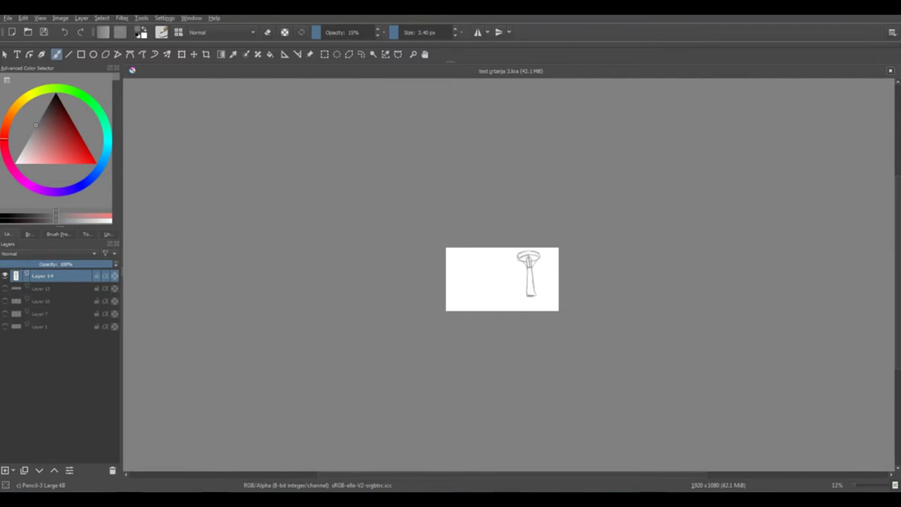
scroll(510, 289, "up", 2)
left_click_drag(510, 289, 510, 258)
scroll(510, 258, "up", 1)
scroll(509, 258, "down", 2)
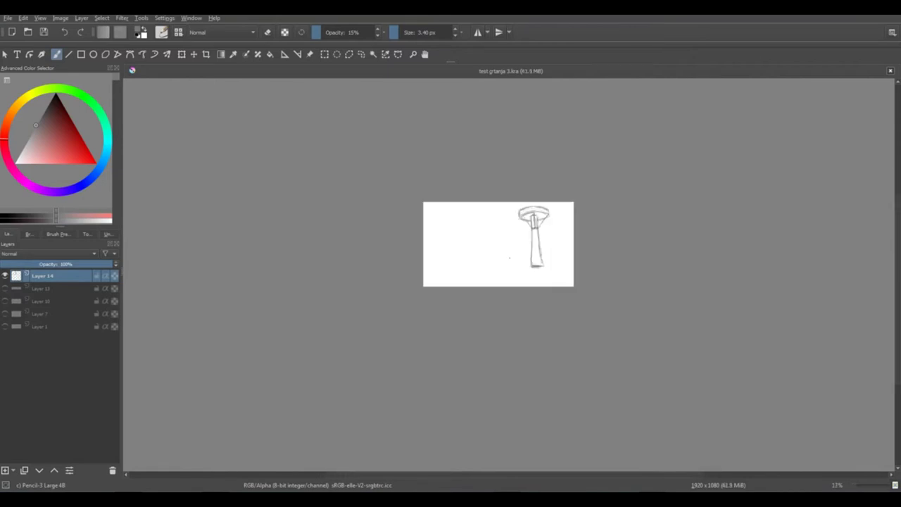
scroll(432, 282, "up", 1)
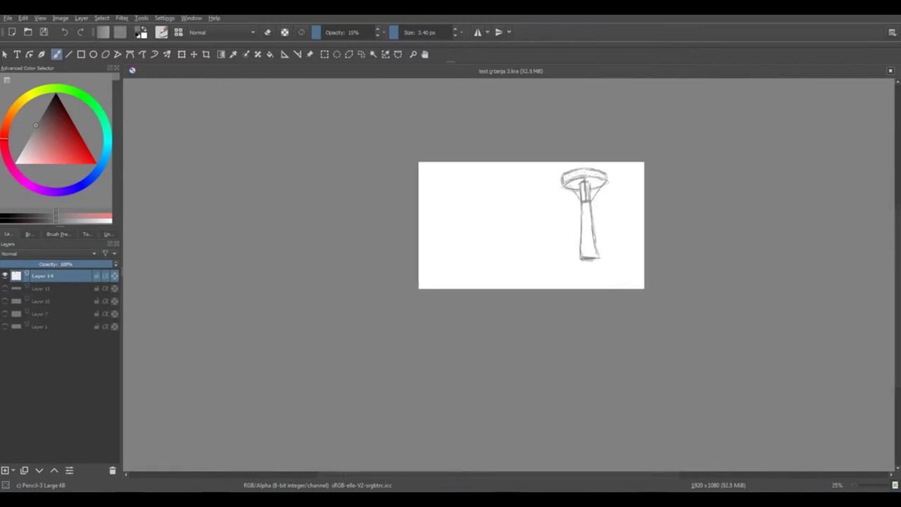
left_click_drag(526, 245, 513, 282)
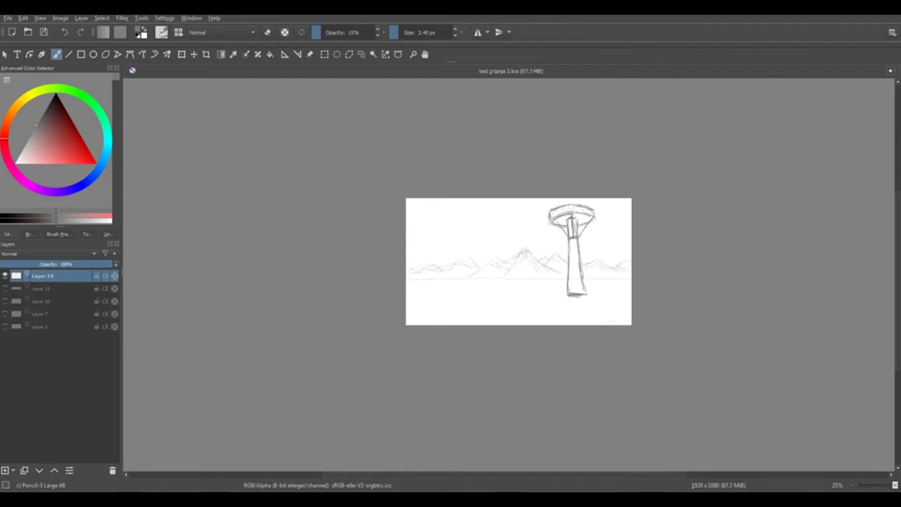
left_click_drag(524, 249, 509, 261)
scroll(534, 271, "up", 3)
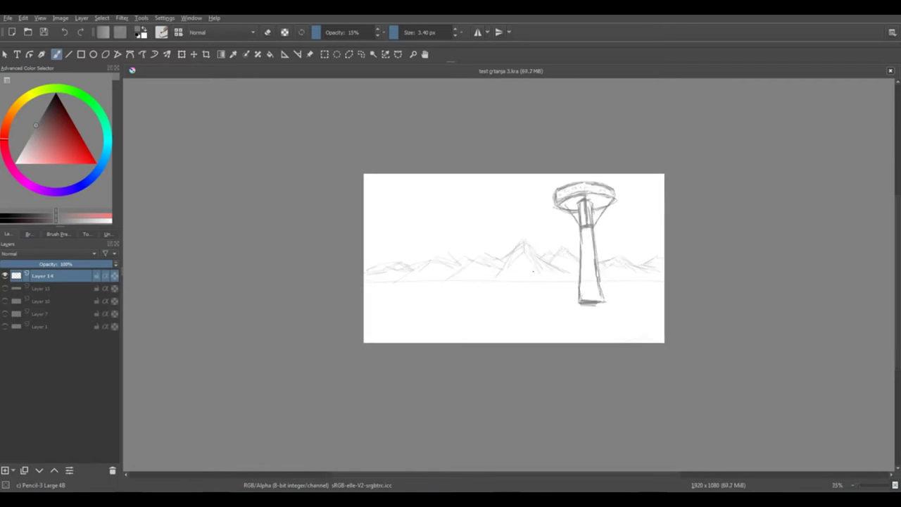
left_click_drag(533, 271, 524, 302)
Add a new layer below the tower sketch and choose the Dry Roller brush at 25.23 px
left_click(42, 289)
left_click(5, 470)
right_click(453, 316)
left_click(453, 379)
right_click(473, 348)
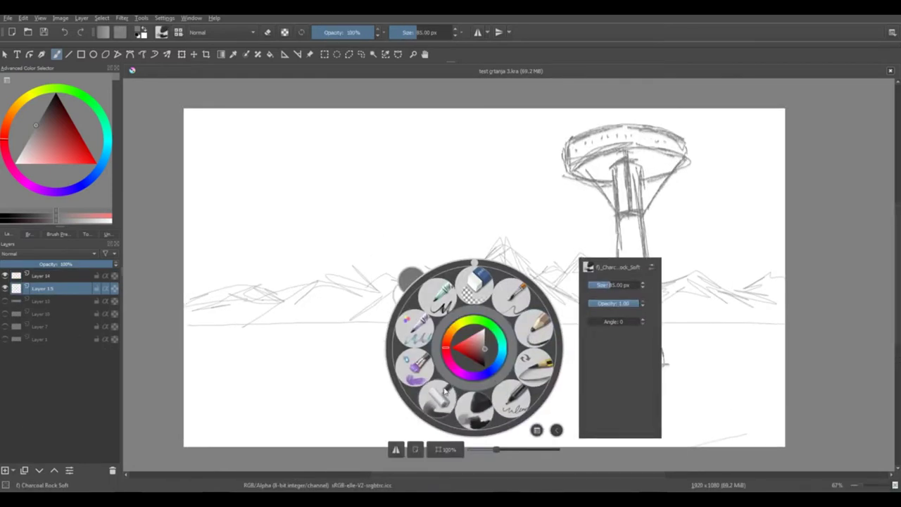
left_click(437, 397)
left_click(407, 33)
Paint a dark green band along the horizon line across the full canvas width
left_click(68, 125)
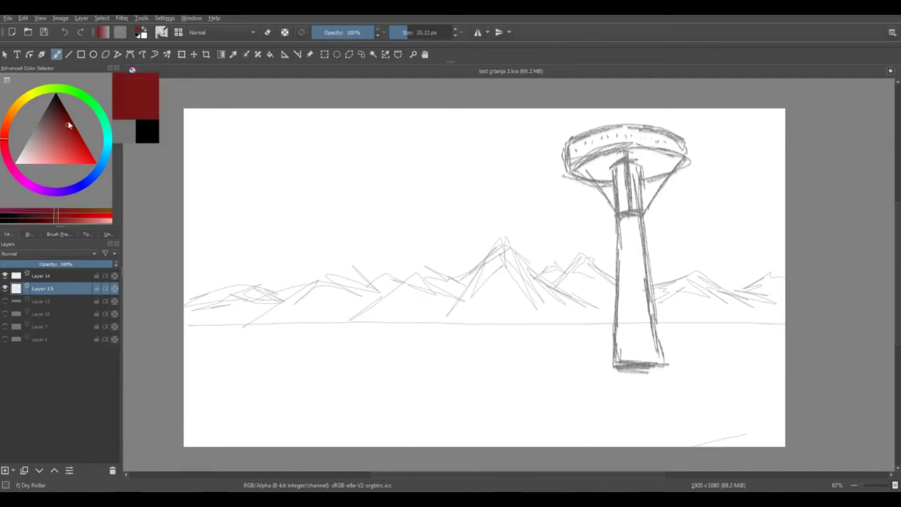
left_click(83, 96)
mouse_move(192, 331)
left_mouse_down()
mouse_move(209, 330)
mouse_move(209, 339)
mouse_move(217, 332)
left_mouse_up()
key("ctrl+z")
left_click_drag(187, 332, 783, 329)
Block in the mountain range above the green band in pale cyan with a 63.28 px brush
left_click(414, 34)
left_click(48, 152)
left_click(107, 139)
left_click(41, 148)
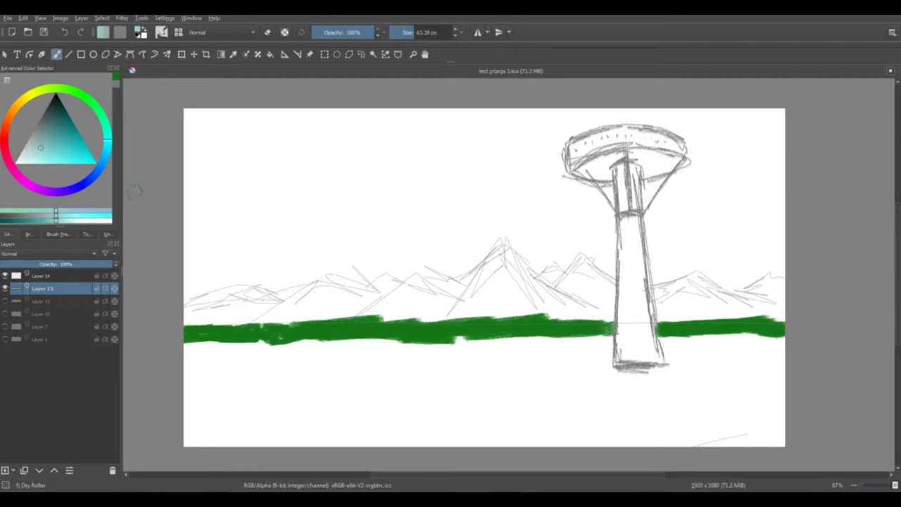
mouse_move(292, 307)
left_mouse_down()
mouse_move(190, 303)
mouse_move(524, 293)
mouse_move(559, 306)
mouse_move(597, 285)
mouse_move(675, 295)
mouse_move(606, 306)
mouse_move(697, 283)
mouse_move(757, 305)
mouse_move(774, 285)
mouse_move(769, 309)
left_mouse_up()
Paint the whole foreground below the dark band in a lighter green with a 425.05 px brush
left_click(349, 334, "ctrl")
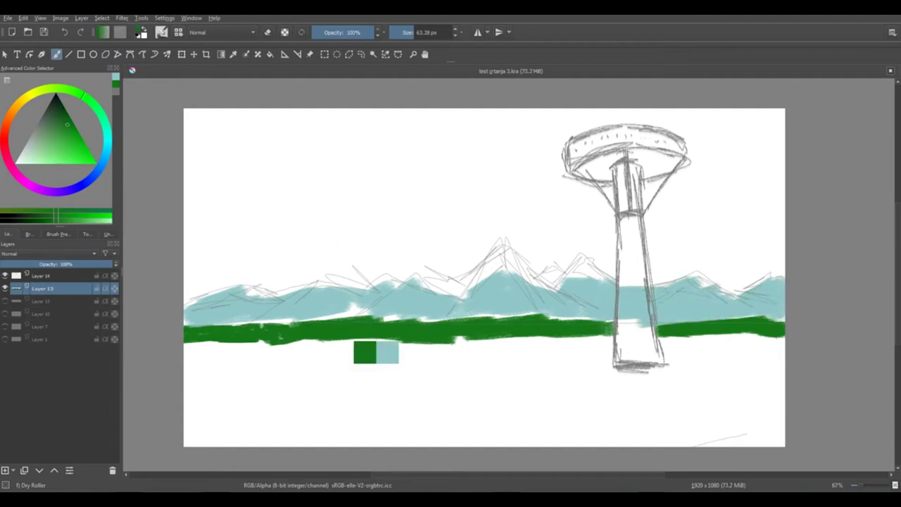
key("f")
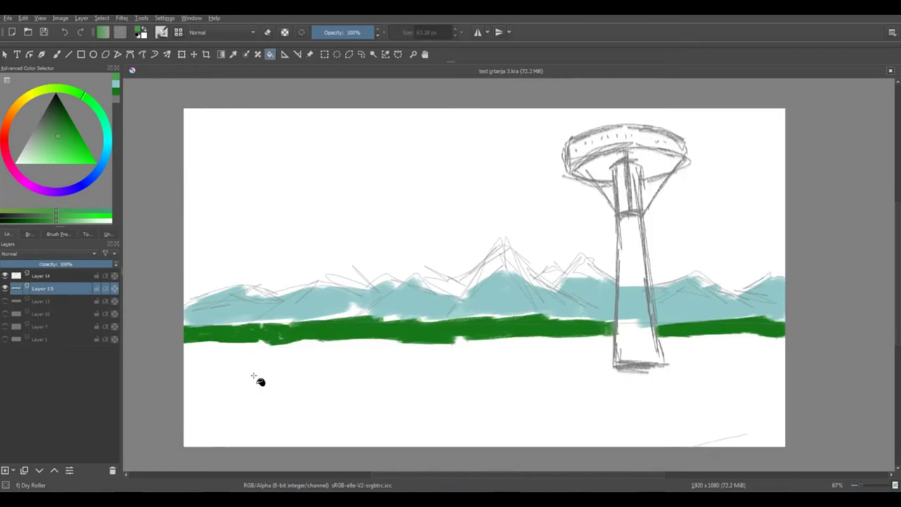
key("b")
mouse_move(218, 370)
left_mouse_down()
mouse_move(194, 356)
mouse_move(200, 425)
mouse_move(331, 423)
left_mouse_up()
left_click(437, 33)
mouse_move(235, 391)
left_mouse_down()
mouse_move(374, 394)
mouse_move(411, 406)
mouse_move(608, 388)
mouse_move(642, 413)
mouse_move(751, 390)
mouse_move(593, 405)
mouse_move(572, 384)
mouse_move(475, 383)
mouse_move(777, 377)
mouse_move(228, 399)
mouse_move(214, 416)
mouse_move(235, 394)
mouse_move(430, 378)
mouse_move(461, 382)
left_mouse_up()
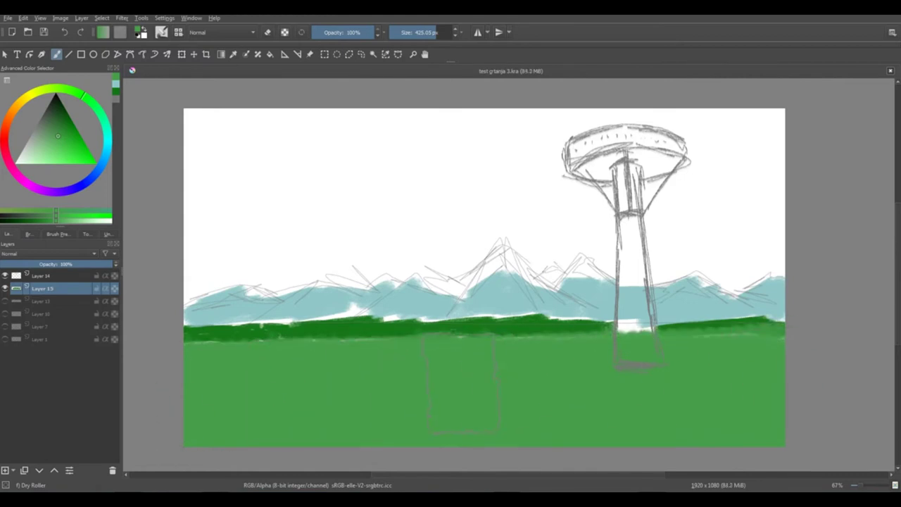
Sample the dark green and repaint the horizon band with an even edge at a brush size of 70.71 px
left_click(415, 32)
left_click(355, 323, "ctrl")
left_click_drag(264, 333, 781, 321)
left_click(343, 316)
Mix a darker teal from the mountains' pale cyan and switch to the Charcoal Rock Soft brush
left_click(318, 294, "ctrl")
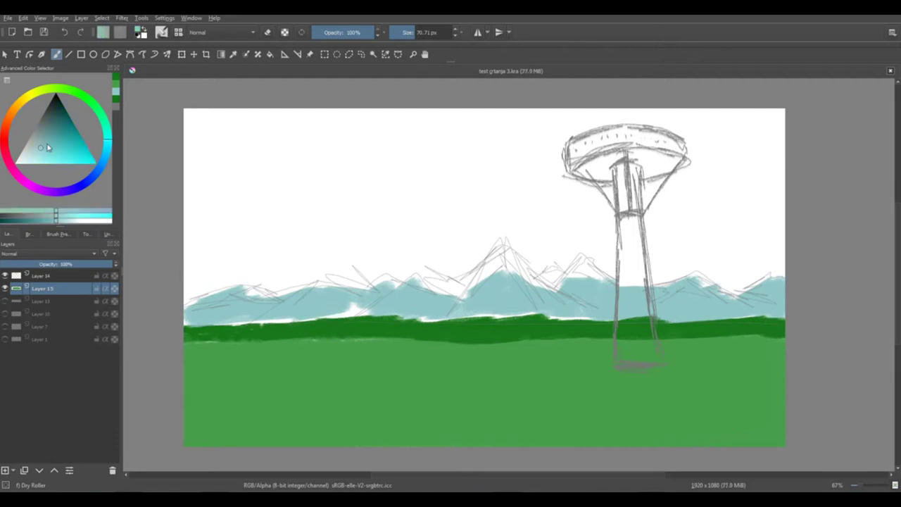
key("bracketleft")
key("bracketleft")
key("bracketleft")
key("bracketleft")
key("bracketleft")
key("bracketleft")
key("bracketleft")
key("bracketleft")
key("bracketleft")
key("bracketleft")
key("bracketleft")
key("bracketleft")
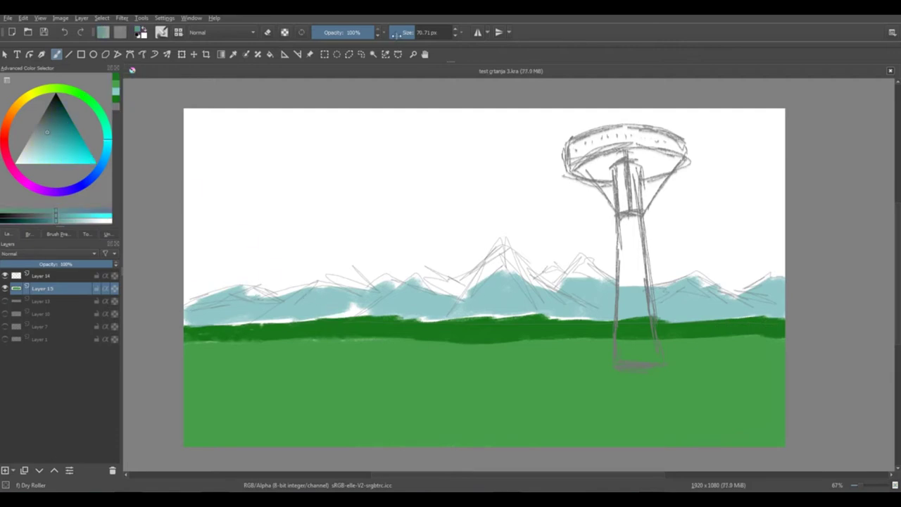
right_click(477, 285)
left_click(418, 243)
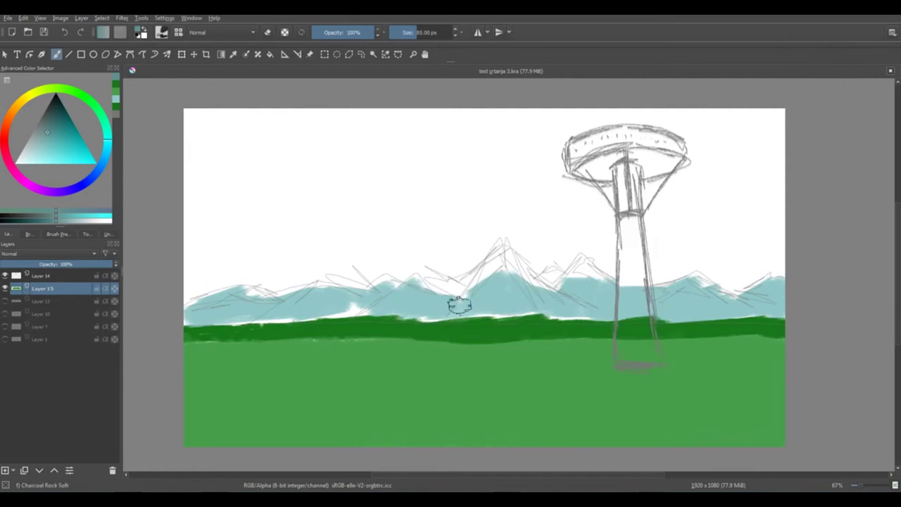
Try darker teal strokes over the left mountains at smaller brush sizes, and undo them
left_click_drag(185, 322, 334, 315)
key("ctrl+z")
left_click(410, 31)
mouse_move(185, 323)
left_mouse_down()
mouse_move(361, 312)
mouse_move(402, 286)
left_mouse_up()
key("ctrl+z")
key("bracketleft")
key("bracketleft")
key("bracketleft")
key("ctrl+z")
Try outlining the mountain ridges in darker teal at 55% opacity and 16.70 px, and undo the strokes
left_click(347, 32)
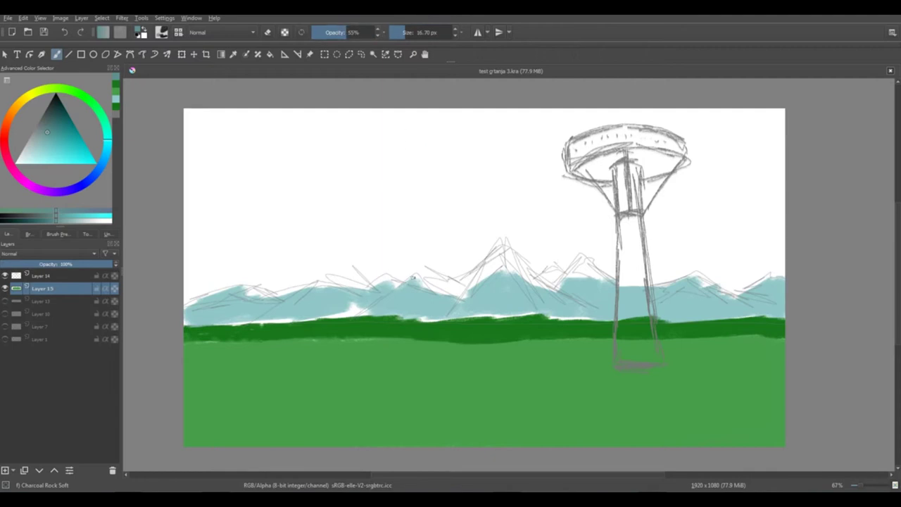
mouse_move(358, 311)
left_mouse_down()
mouse_move(413, 277)
mouse_move(463, 289)
mouse_move(502, 245)
mouse_move(593, 307)
left_mouse_up()
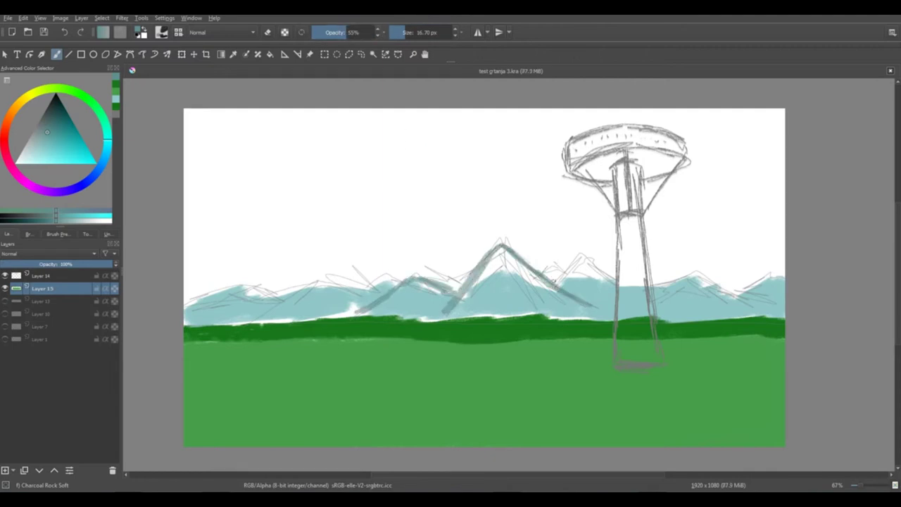
mouse_move(553, 281)
left_mouse_down()
mouse_move(679, 280)
mouse_move(748, 296)
left_mouse_up()
left_click_drag(665, 288, 771, 276)
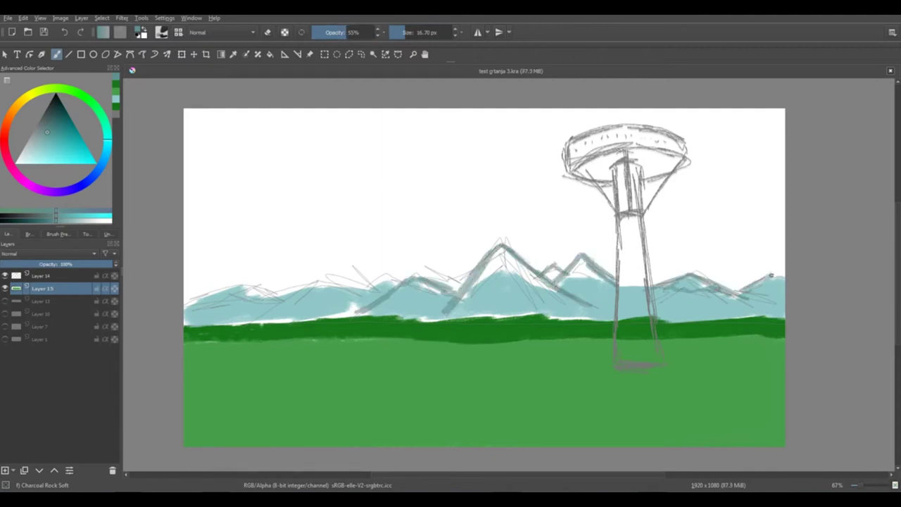
left_click_drag(543, 273, 558, 278)
left_click_drag(476, 266, 526, 273)
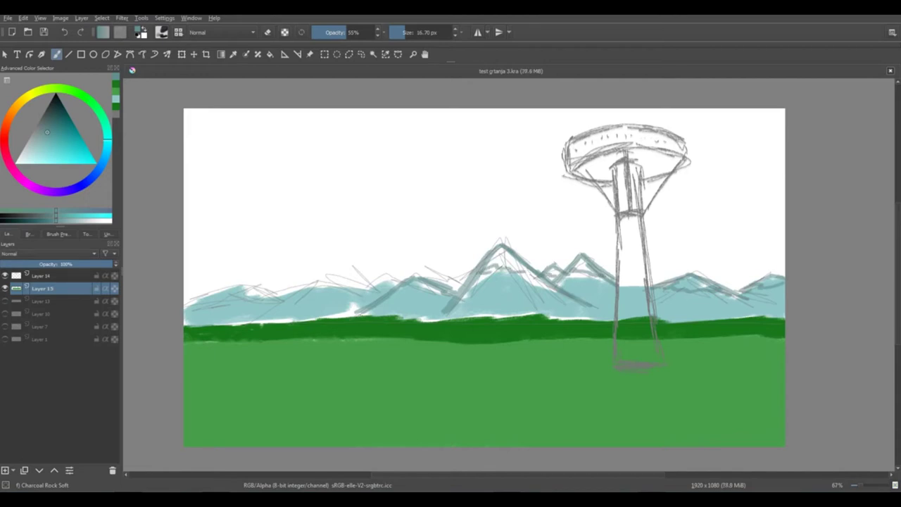
key("ctrl+z")
key("ctrl+z")
key("ctrl+z")
key("ctrl+z")
key("ctrl+z")
key("ctrl+z")
key("ctrl+z")
key("ctrl+z")
Sample the mountains' pale cyan and paint over the white gap above the green band on the left
left_click(368, 298, "ctrl")
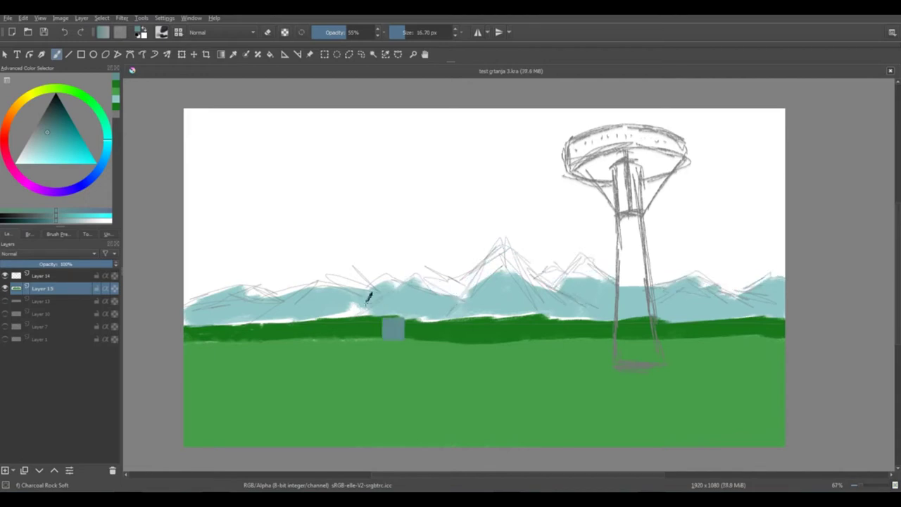
left_click(222, 306, "ctrl")
left_click_drag(248, 322, 355, 309)
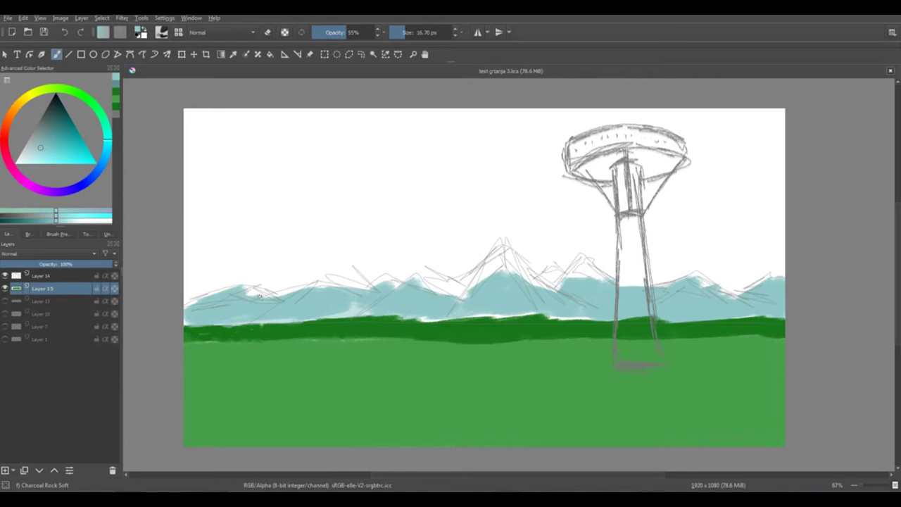
Cover the sky and mountain area in pale blue-teal with the Dry Roller brush at about 270 px
left_click(33, 136)
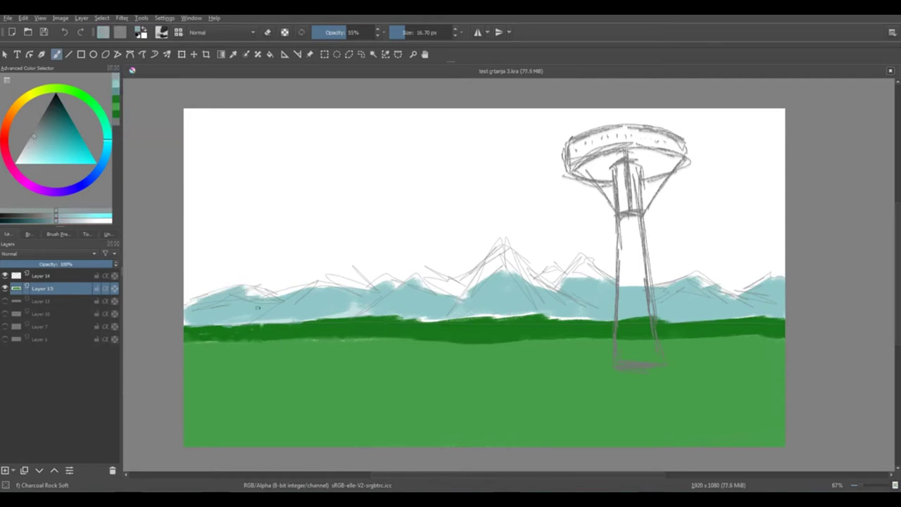
left_click(59, 131)
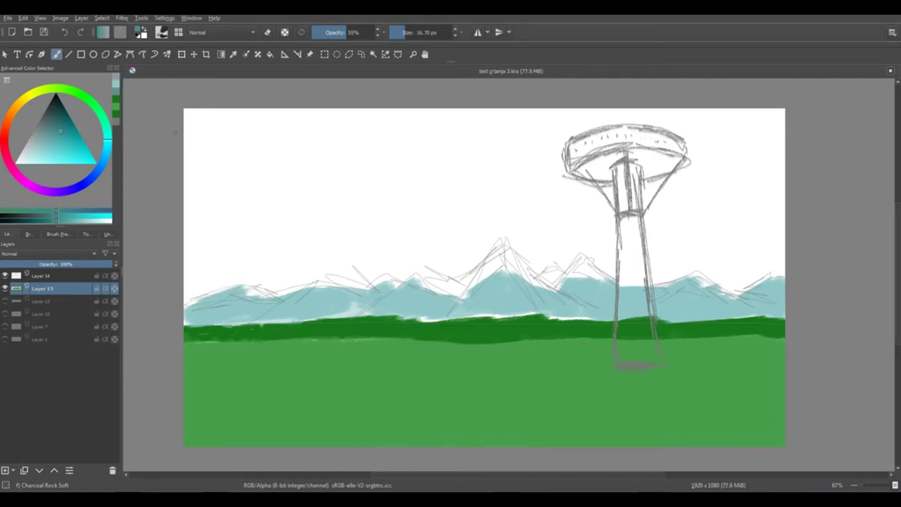
right_click(510, 190)
left_click(472, 240)
left_click_drag(378, 125, 422, 124)
mouse_move(243, 141)
left_mouse_down()
mouse_move(198, 143)
mouse_move(303, 204)
left_mouse_up()
key("ctrl+z")
left_click(43, 145)
mouse_move(225, 169)
left_mouse_down()
mouse_move(199, 169)
mouse_move(356, 176)
mouse_move(744, 141)
mouse_move(676, 232)
mouse_move(752, 254)
mouse_move(460, 217)
mouse_move(410, 282)
mouse_move(782, 284)
left_mouse_up()
Paint the mountain range in muted grey-teal up to the sketched ridgeline with the Dry Roller brush
left_click(37, 132)
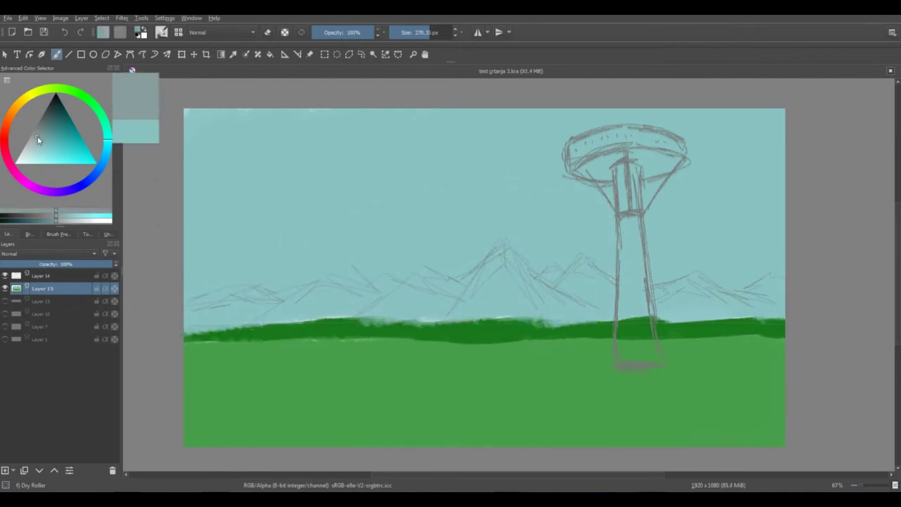
left_click(406, 33)
key("ctrl+z")
mouse_move(191, 309)
left_mouse_down()
mouse_move(231, 290)
mouse_move(287, 307)
mouse_move(218, 305)
mouse_move(265, 298)
mouse_move(270, 315)
mouse_move(396, 298)
mouse_move(403, 283)
mouse_move(444, 297)
mouse_move(488, 276)
mouse_move(481, 282)
mouse_move(532, 283)
mouse_move(418, 314)
mouse_move(493, 294)
mouse_move(572, 297)
mouse_move(598, 279)
mouse_move(565, 314)
mouse_move(605, 314)
mouse_move(634, 297)
mouse_move(666, 306)
mouse_move(625, 290)
mouse_move(686, 286)
mouse_move(726, 304)
mouse_move(796, 310)
mouse_move(744, 296)
mouse_move(781, 287)
left_mouse_up()
left_click(413, 33)
left_click(40, 139)
Sample the dark green, mountain grey and light green to clean up both edges of the dark green band at 59.76 px
left_click(302, 324, "ctrl")
mouse_move(260, 331)
left_mouse_down()
mouse_move(186, 332)
mouse_move(783, 321)
mouse_move(676, 327)
left_mouse_up()
left_click(635, 307, "ctrl")
left_click(705, 328, "ctrl")
left_click(724, 307, "ctrl")
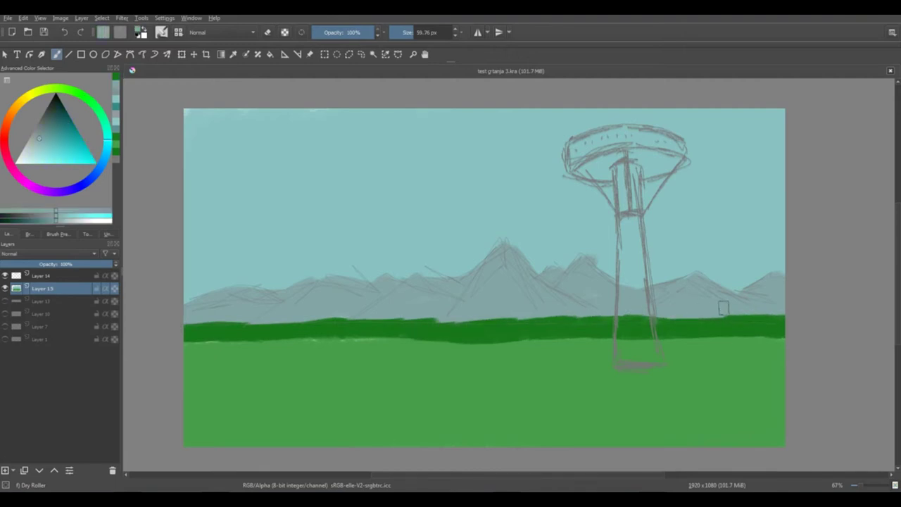
left_click_drag(725, 307, 780, 309)
left_click(240, 394, "ctrl")
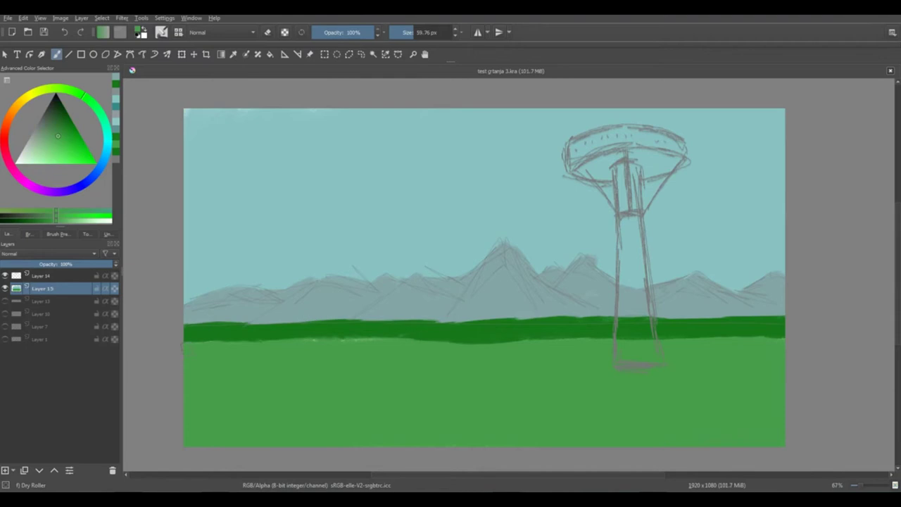
left_click_drag(306, 351, 496, 354)
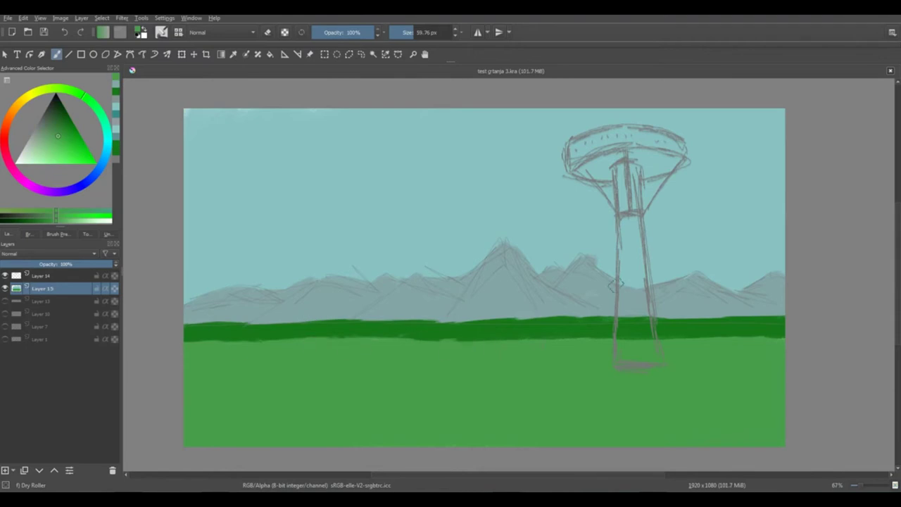
Try a white snow stroke on the central peak with the Dry Roller at 23.32 px, and undo it
left_click(486, 230, "ctrl")
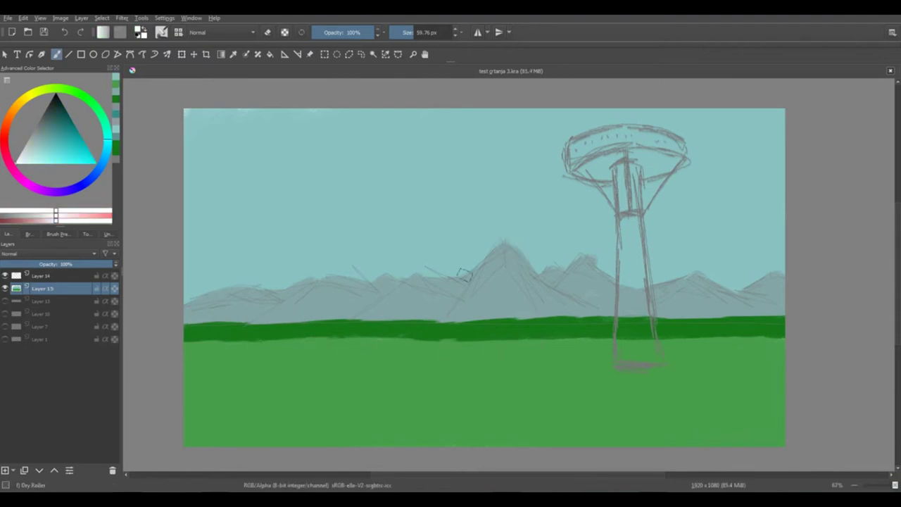
left_click_drag(471, 159, 460, 159, "shift")
left_click_drag(500, 250, 485, 267)
key("ctrl+z")
Switch to the Charcoal Rock Soft brush and reduce its size to 9.33 px
right_click(511, 216)
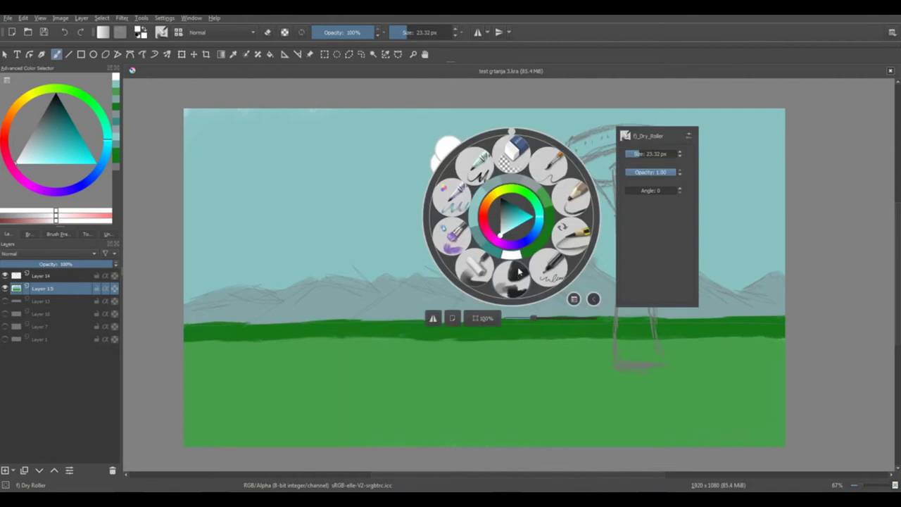
left_click(519, 271)
right_click(521, 251)
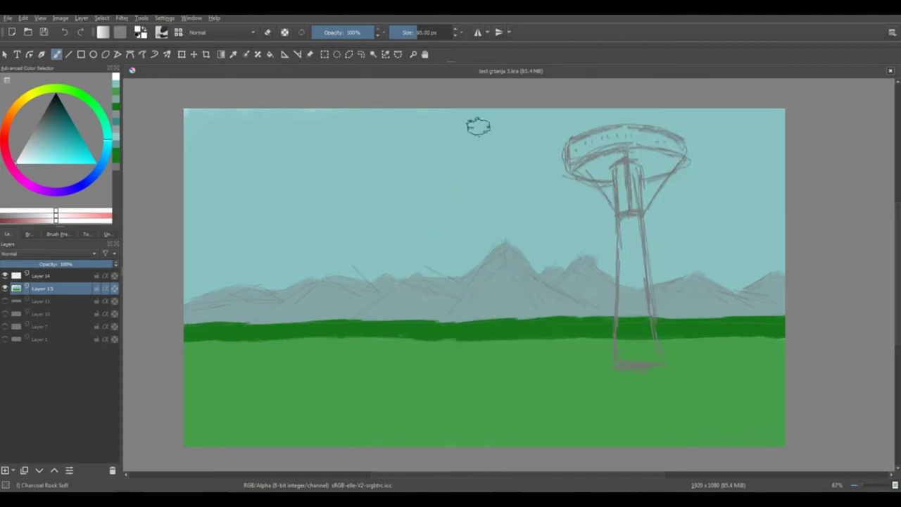
key("bracketleft")
key("bracketleft")
key("bracketleft")
key("bracketleft")
key("bracketleft")
key("bracketleft")
key("bracketleft")
key("bracketleft")
key("bracketleft")
key("bracketleft")
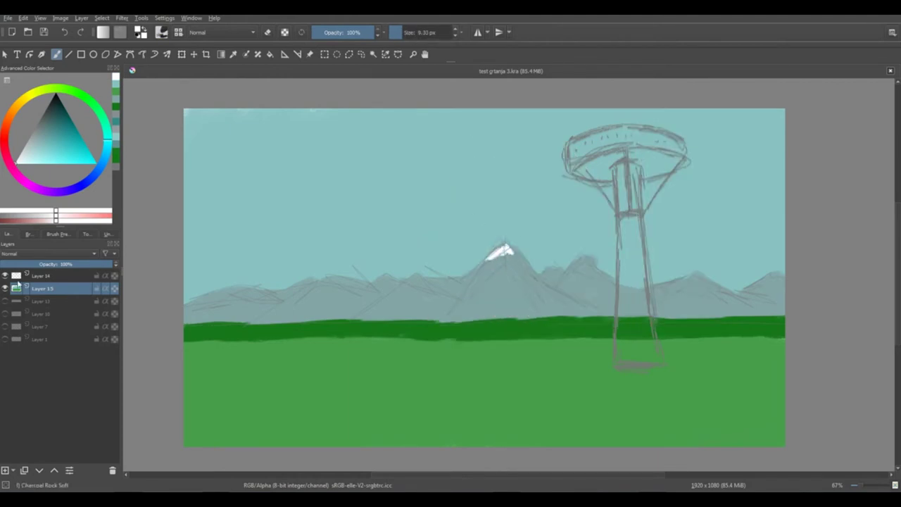
Check the white stroke on the central peak by toggling the colour and sketch layers, and undo the stroke
left_click(5, 289)
left_click(5, 289)
left_click(4, 276)
left_click(4, 276)
key("ctrl+z")
Paint off-white snow caps on all the mountain peaks with the Charcoal Rock Soft brush at 31.49 px
left_click(20, 161)
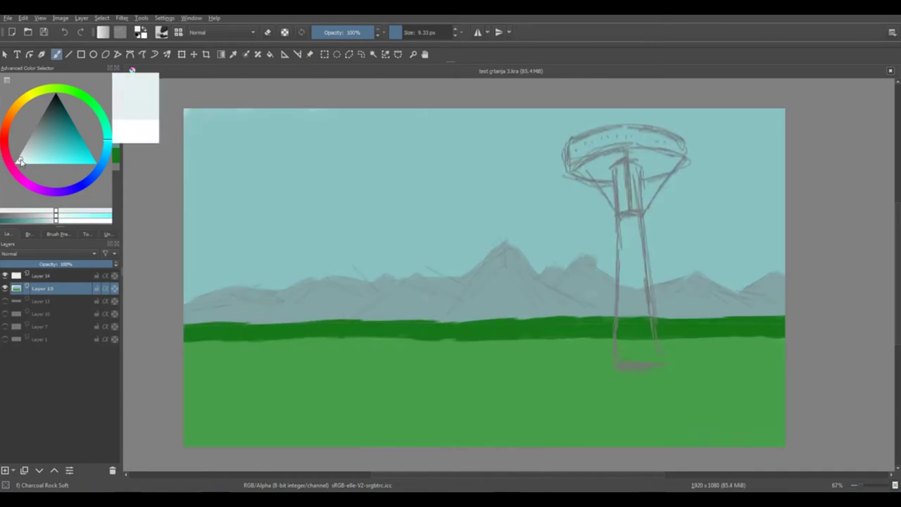
left_click(408, 33)
mouse_move(505, 250)
left_mouse_down()
mouse_move(527, 266)
mouse_move(584, 262)
mouse_move(597, 272)
mouse_move(549, 273)
mouse_move(781, 279)
left_mouse_up()
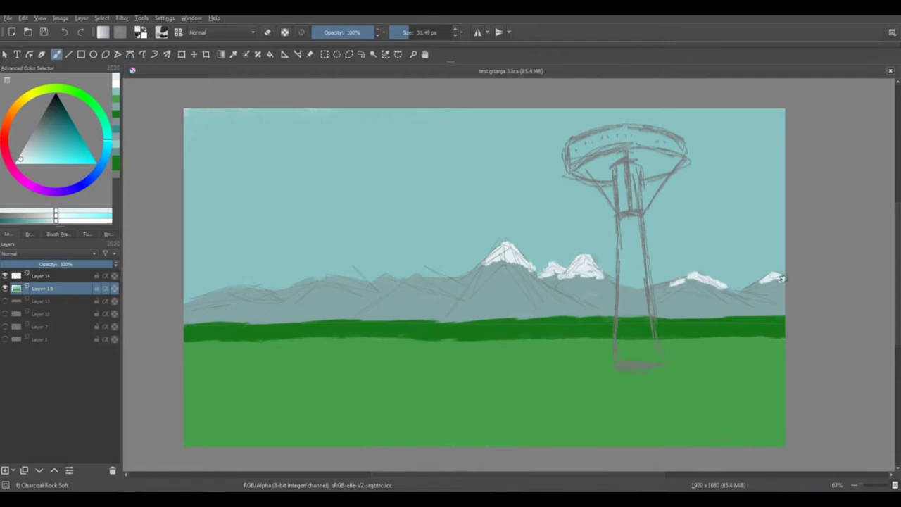
mouse_move(406, 281)
left_mouse_down()
mouse_move(431, 280)
mouse_move(310, 284)
mouse_move(345, 274)
mouse_move(299, 283)
mouse_move(323, 273)
left_mouse_up()
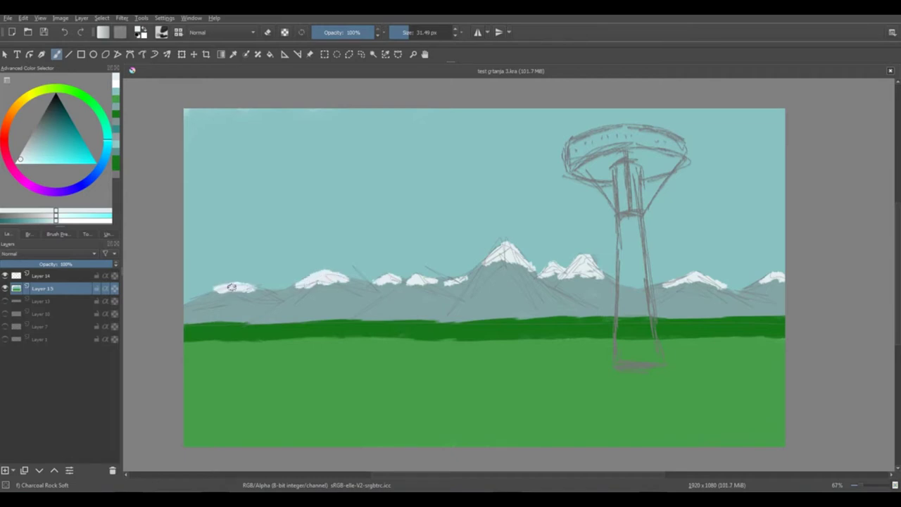
Sample the mountain grey and shade the lower part of the leftmost snow cap
left_click(214, 307, "ctrl")
mouse_move(204, 296)
left_mouse_down()
mouse_move(188, 302)
mouse_move(210, 291)
mouse_move(264, 292)
left_mouse_up()
left_click(219, 290, "ctrl")
Try the Wet Bristles brush on the snow caps, and undo the stroke
right_click(494, 278)
left_click(435, 297)
key("ctrl+z")
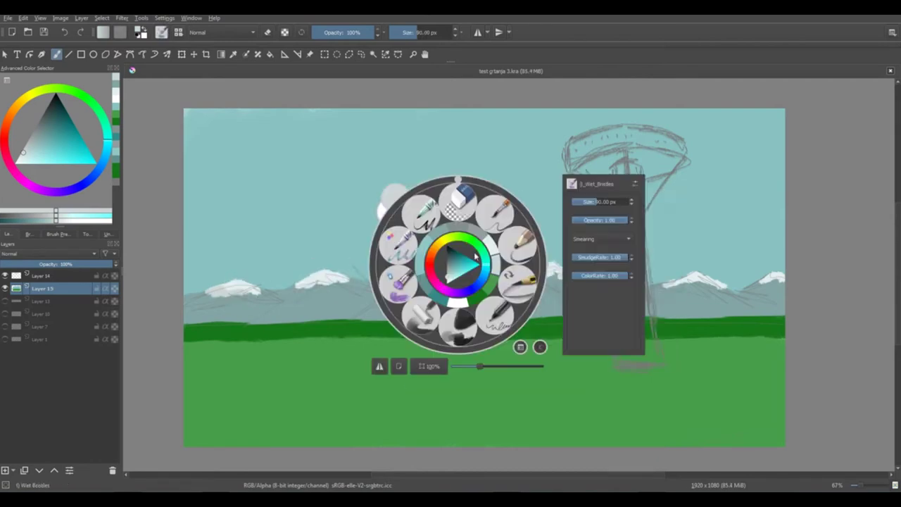
Blend the snow caps into the slopes with the Blender Basic brush, reducing it to 19.83 px and 69% opacity
right_click(457, 266)
left_click(519, 347)
left_click(527, 410)
left_click(422, 315)
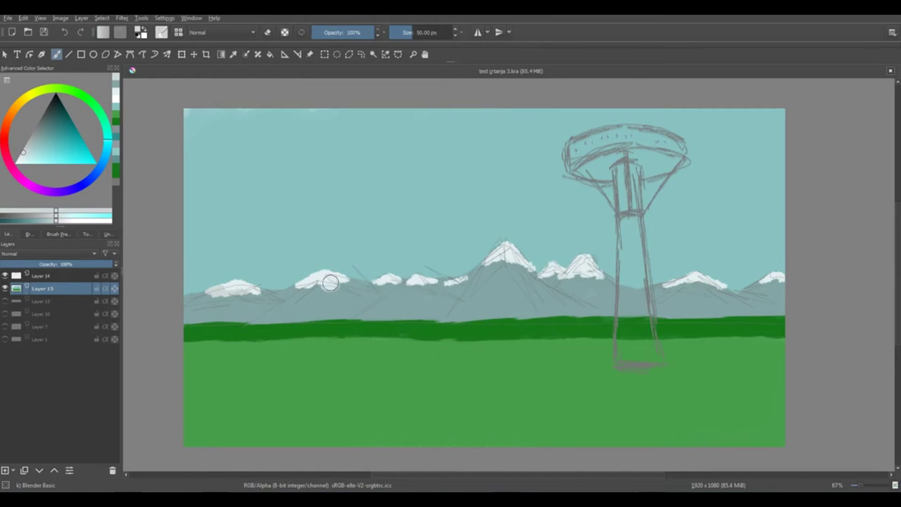
mouse_move(330, 284)
left_mouse_down()
mouse_move(297, 289)
mouse_move(350, 285)
mouse_move(193, 298)
mouse_move(266, 294)
left_mouse_up()
left_click_drag(402, 32, 401, 32)
left_click(353, 32)
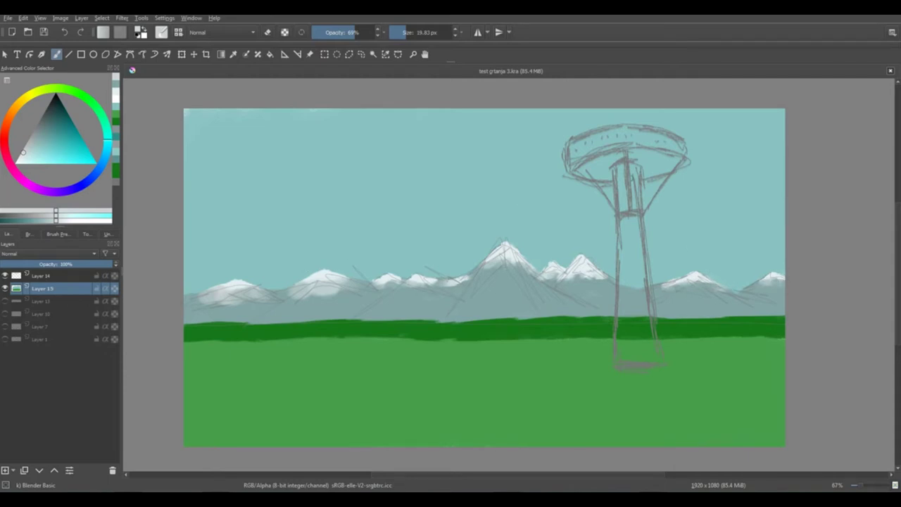
Pick a muted purple and switch to the Dry Textured Creases brush at 38.73 px, undoing the test stroke in the sky
left_click(101, 169)
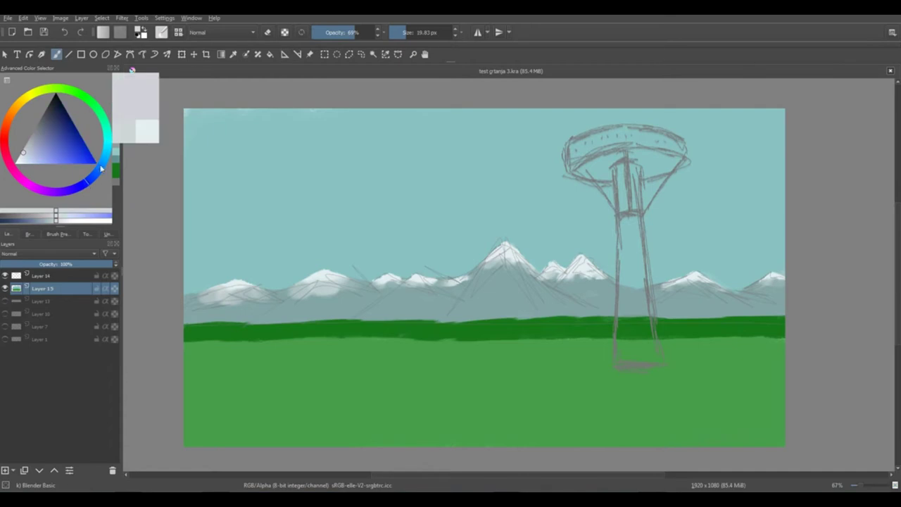
left_click(48, 191)
left_click_drag(57, 136, 44, 131)
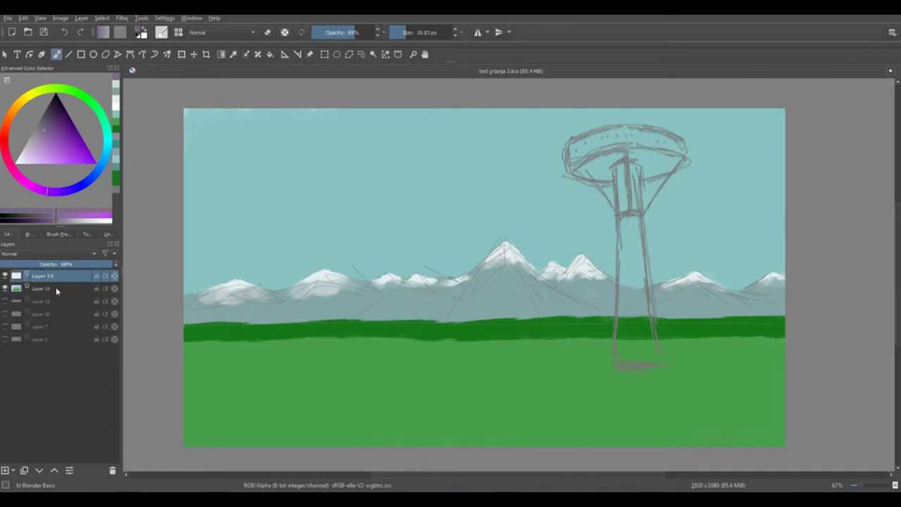
right_click(529, 197)
left_click(577, 257)
left_click_drag(547, 211, 497, 206)
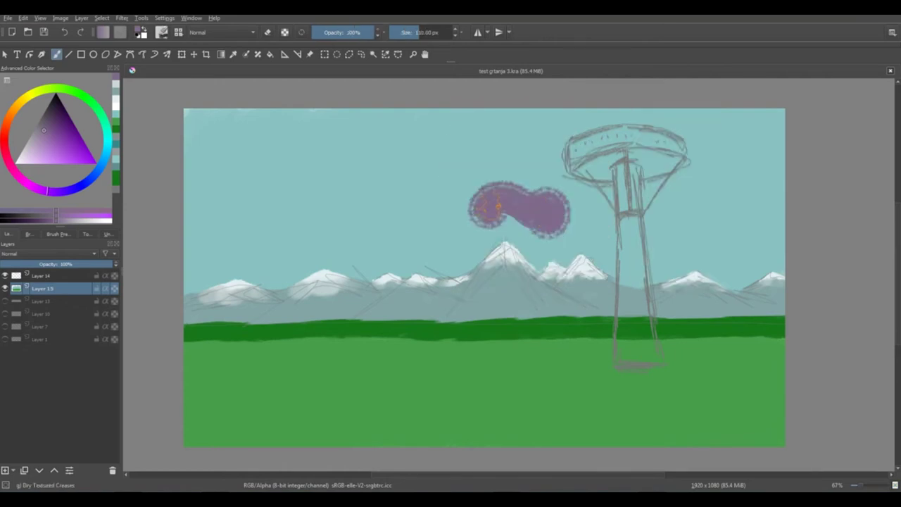
key("ctrl+z")
left_click(410, 32)
Try short purple strokes in the sky and on the tower shaft, and undo them
left_click_drag(509, 155, 509, 189)
key("ctrl+z")
left_click_drag(632, 227, 627, 225)
key("ctrl+z")
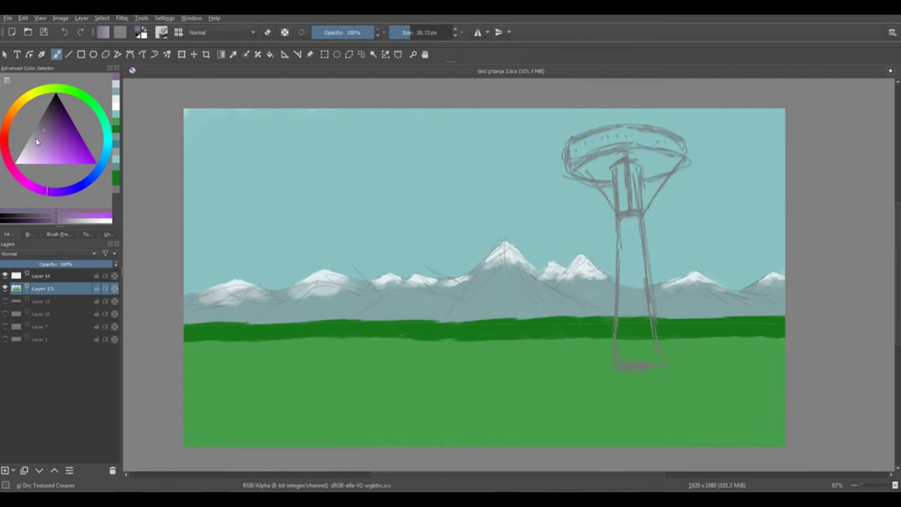
Try filling the tower shaft with purple at 60% opacity, and undo the strokes
key("o")
key("o")
key("o")
key("o")
left_click_drag(629, 193, 626, 331)
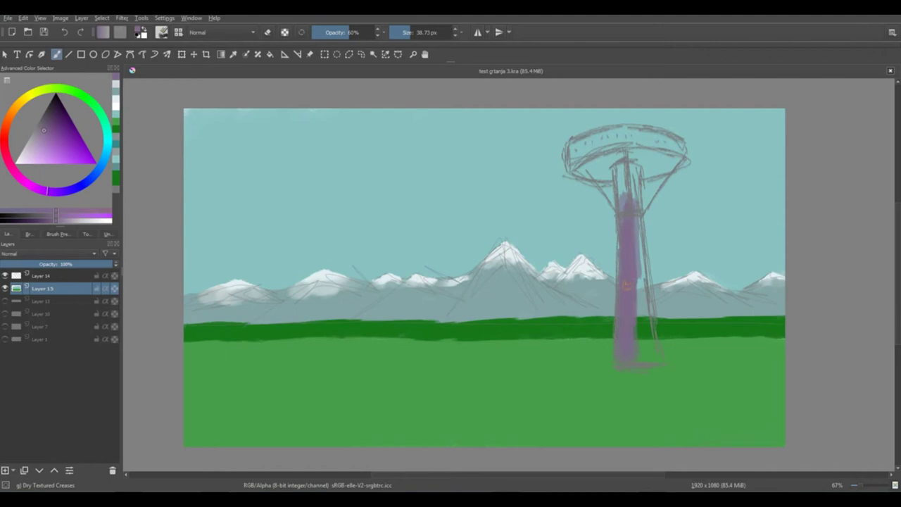
left_click_drag(638, 271, 644, 331)
left_click_drag(640, 227, 641, 279)
key("ctrl+z")
key("ctrl+z")
key("ctrl+z")
key("ctrl+z")
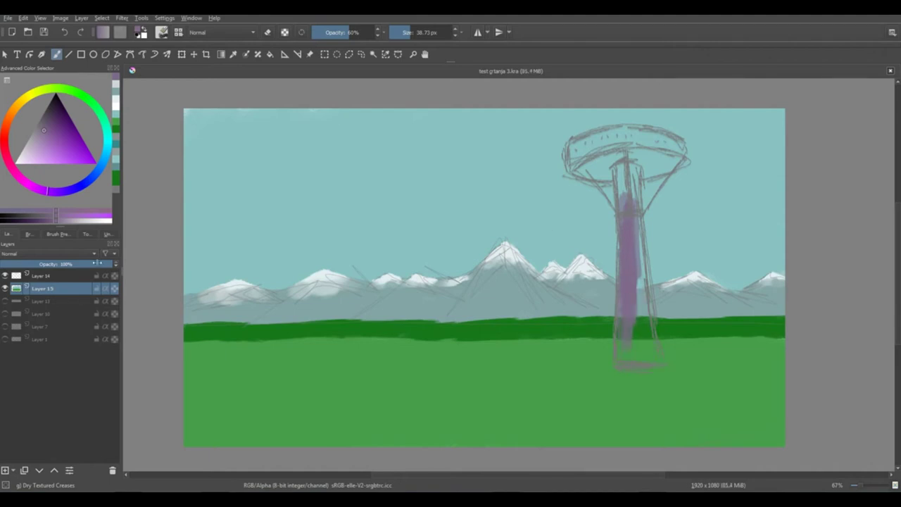
key("ctrl+z")
key("ctrl+z")
key("ctrl+z")
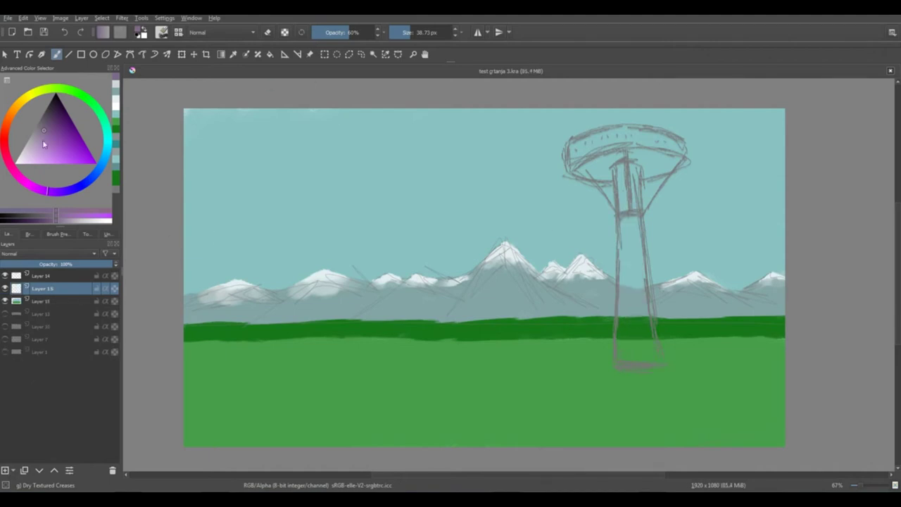
Paint first strokes down the tower shaft on the new layer in lighter greyish purples at 100% opacity
left_click(37, 136)
key("i")
key("i")
key("i")
key("i")
left_click_drag(632, 238, 631, 302)
left_click(33, 139)
left_click_drag(630, 222, 631, 284)
Pick a paler lilac-grey and block in the tower's disc and the shaft down to its base
left_click(30, 140)
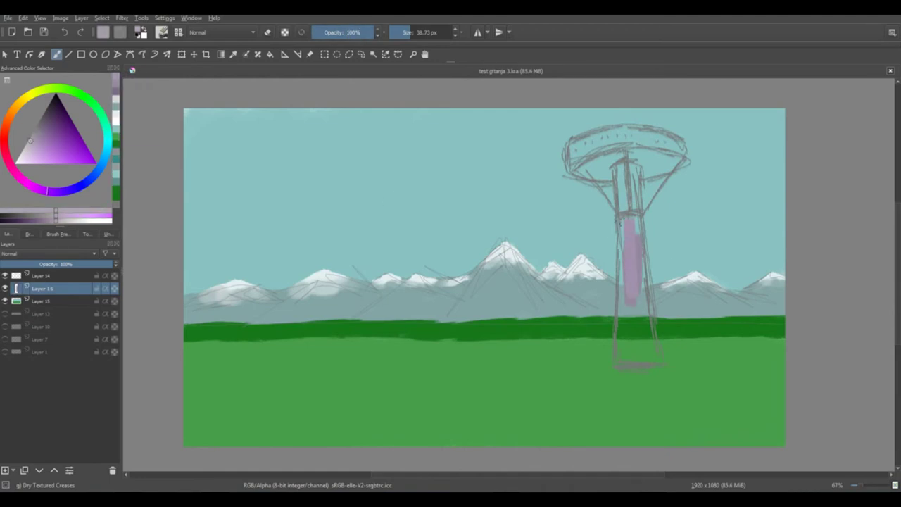
mouse_move(630, 221)
left_mouse_down()
mouse_move(630, 324)
mouse_move(624, 197)
left_mouse_up()
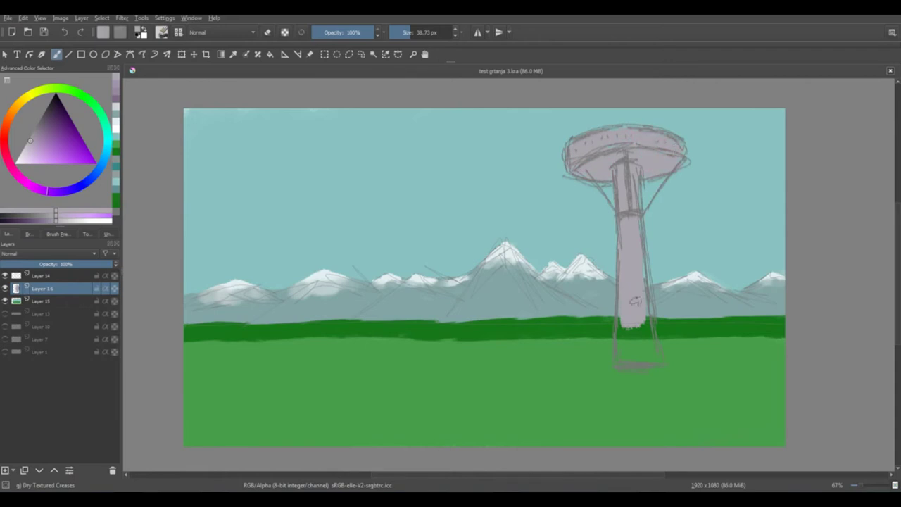
mouse_move(635, 301)
left_mouse_down()
mouse_move(628, 348)
mouse_move(642, 314)
left_mouse_up()
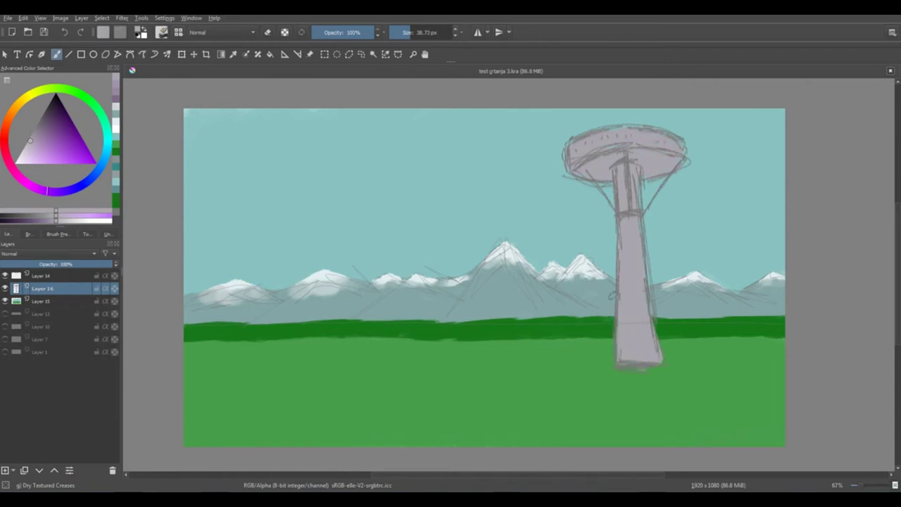
Pick a dark grey and try test strokes in the sky with different fine brushes, including Basic-6 Details
left_click(46, 109)
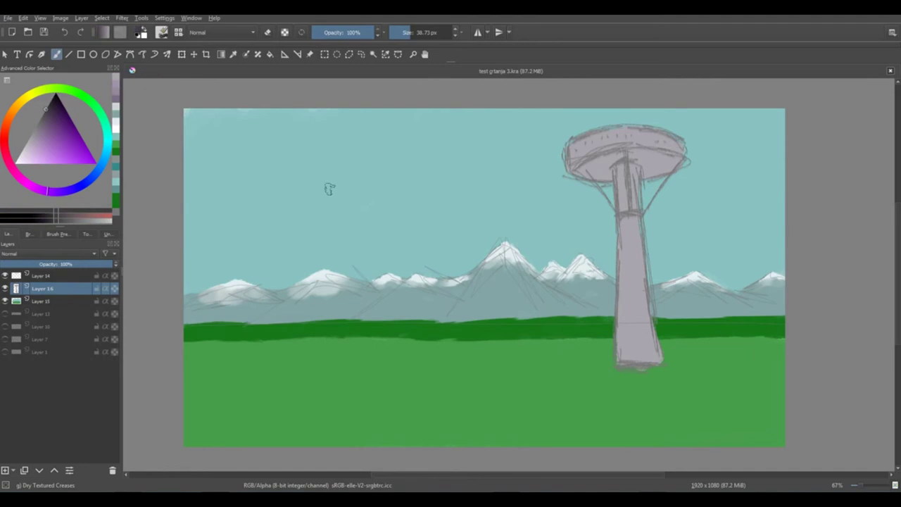
right_click(442, 226)
left_click(505, 310)
left_click(526, 422)
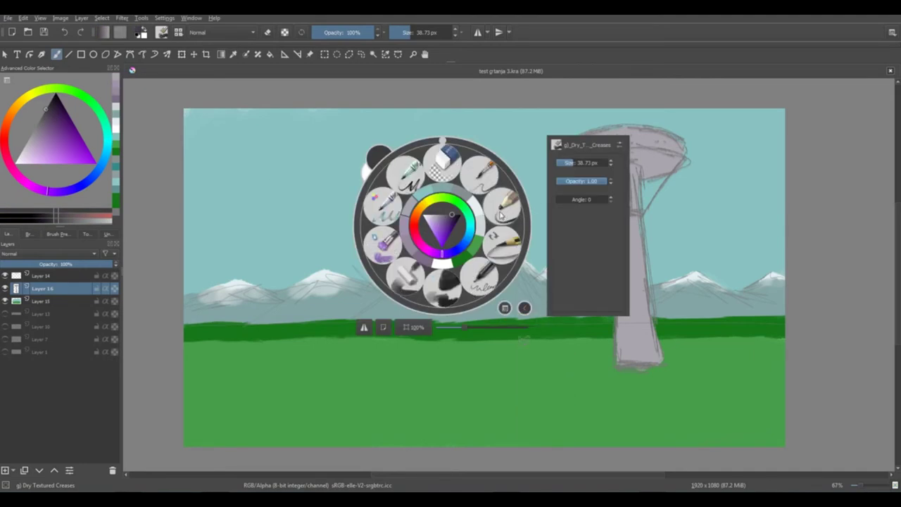
left_click(501, 213)
left_click_drag(507, 197, 509, 221)
right_click(445, 178)
left_click(494, 147)
left_click_drag(469, 157, 476, 179)
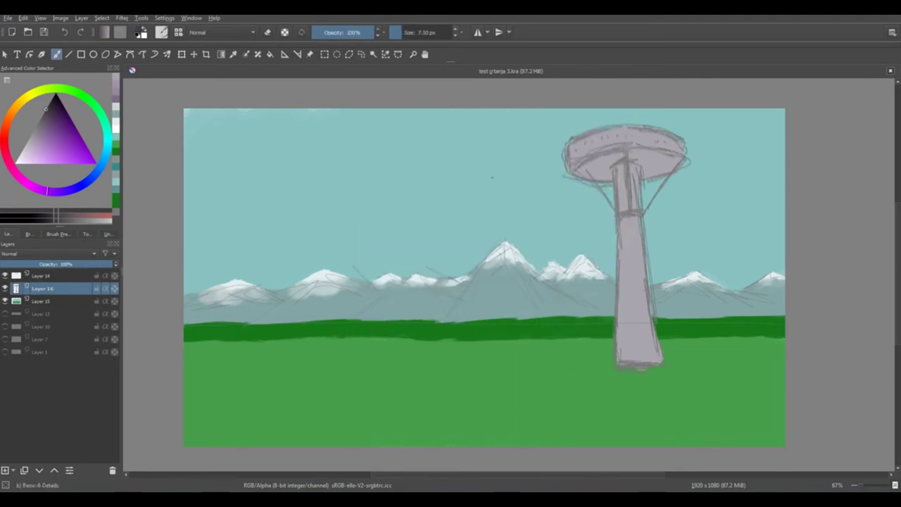
Switch to the Ink-1 Precision brush at 3.00 px, undo the test stroke and pick a medium grey
right_click(510, 206)
left_click(546, 255)
left_click_drag(540, 208, 542, 233)
key("ctrl+z")
left_click(36, 125)
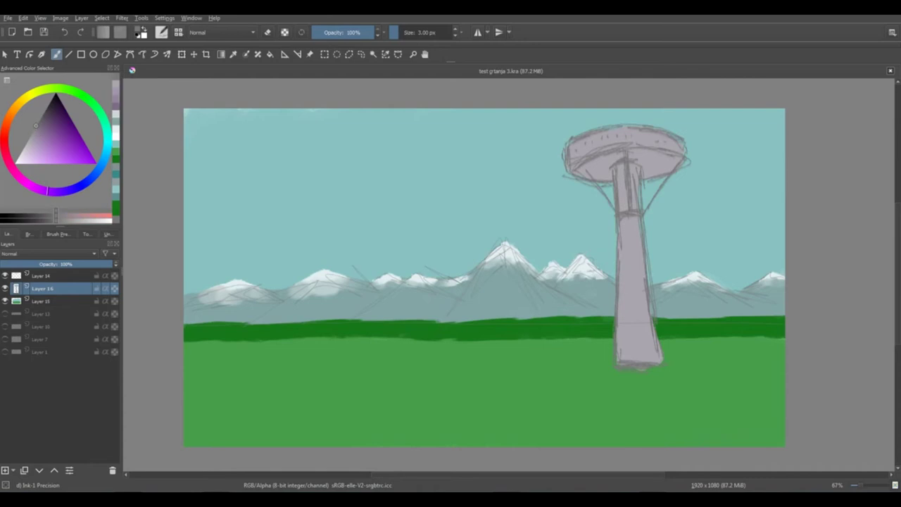
Toggle the sketch layer's visibility to check the tower fill, and lower the sketch layer's opacity
left_click(44, 276)
left_click(5, 275)
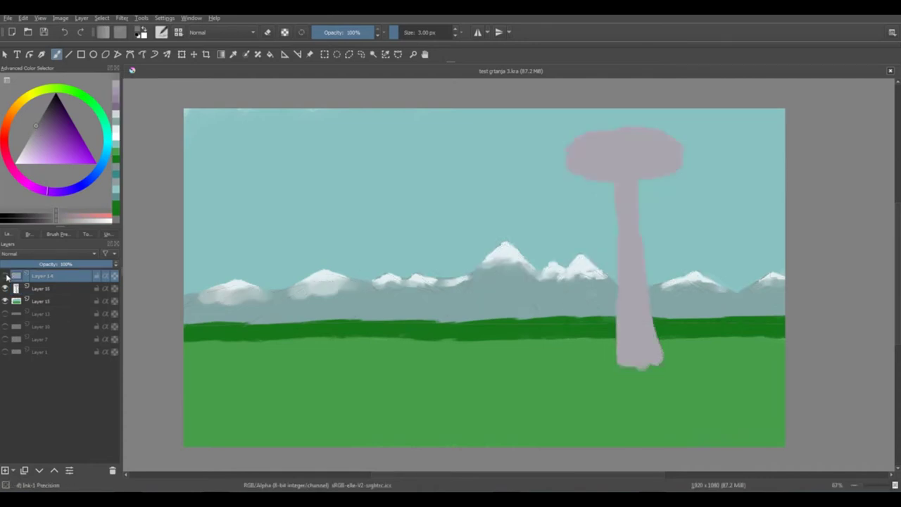
left_click(5, 276)
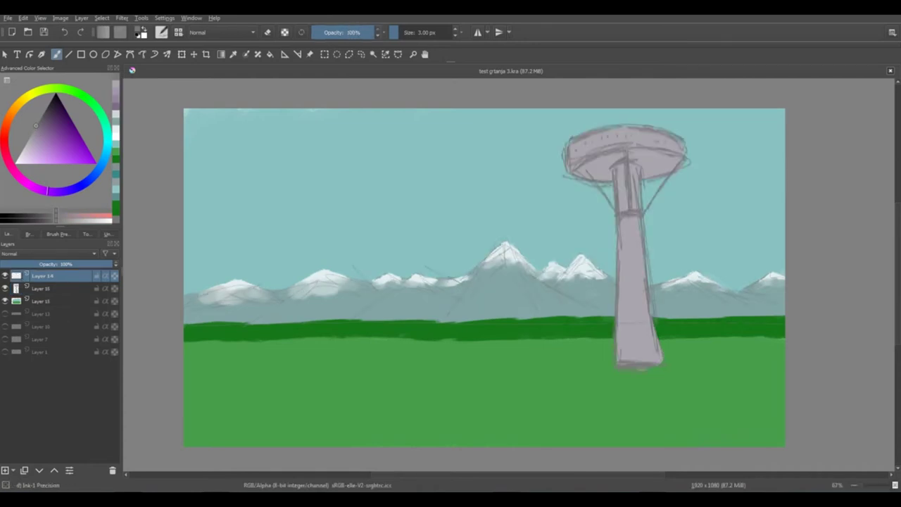
left_click(66, 263)
Add a new layer above the sketch and draw a winding grey line from the tower's base to the canvas's lower edge
left_click(5, 469)
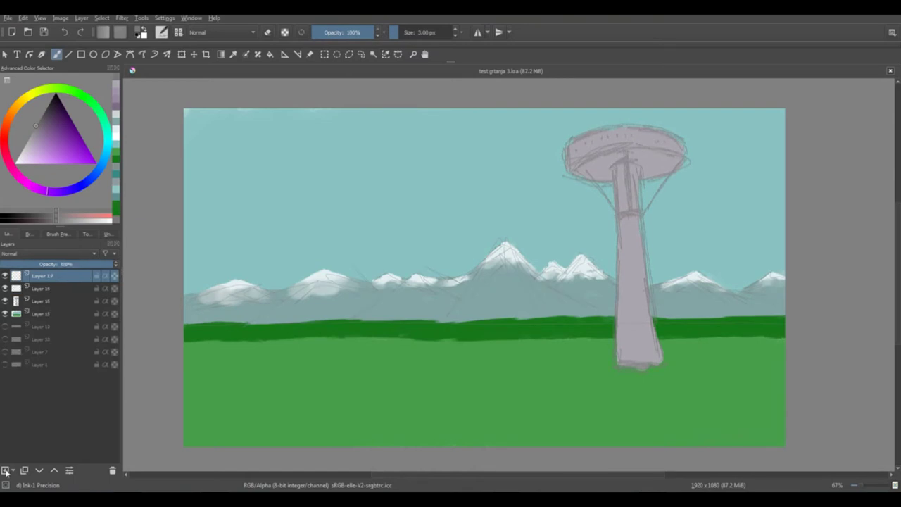
left_click(39, 121)
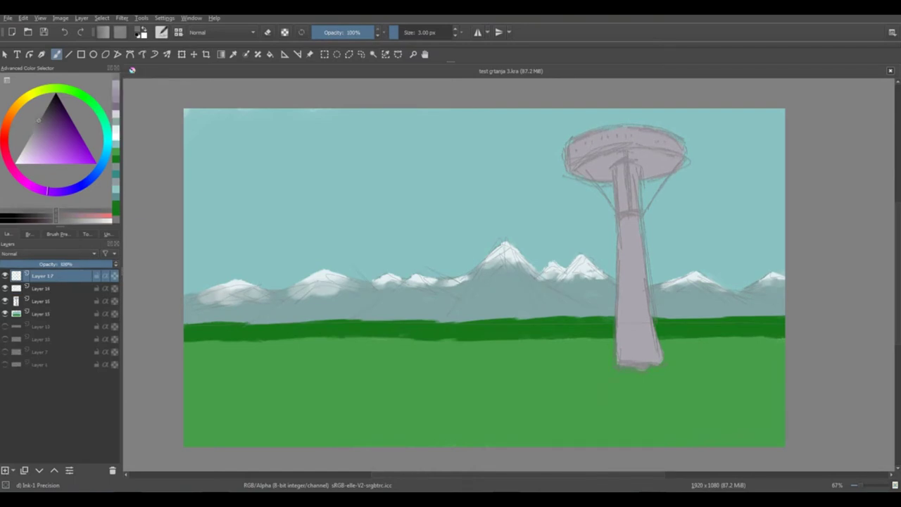
left_click_drag(633, 345, 632, 358)
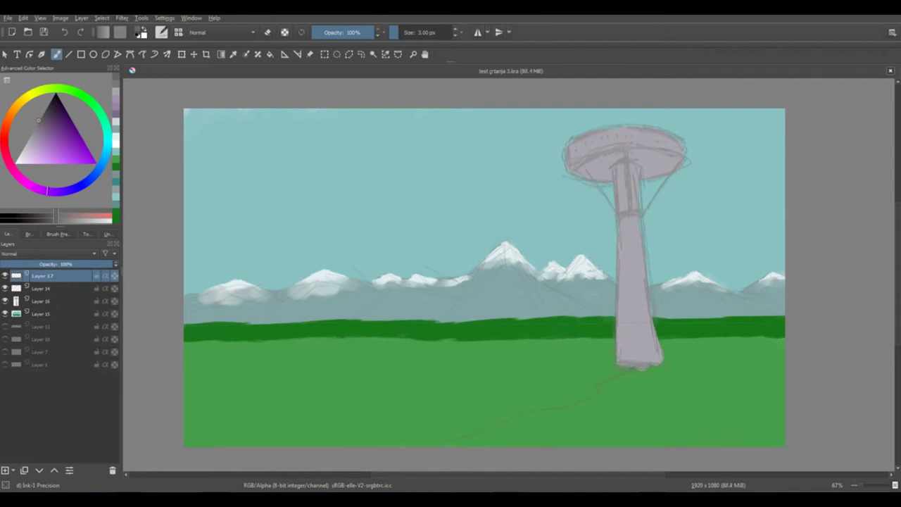
Draw a second line alongside the winding line to form a path from the tower's base, undoing the stray stroke
scroll(626, 335, "up", 4)
mouse_move(623, 366)
left_mouse_down()
mouse_move(735, 93)
mouse_move(682, 113)
left_mouse_up()
mouse_move(740, 202)
left_mouse_down()
mouse_move(628, 266)
mouse_move(568, 288)
mouse_move(532, 355)
left_mouse_up()
mouse_move(533, 355)
left_mouse_down()
mouse_move(661, 311)
mouse_move(474, 347)
mouse_move(664, 297)
mouse_move(487, 354)
left_mouse_up()
mouse_move(488, 354)
left_mouse_down()
mouse_move(641, 298)
mouse_move(489, 368)
left_mouse_up()
key("ctrl+z")
mouse_move(646, 299)
left_mouse_down()
mouse_move(667, 299)
mouse_move(424, 395)
left_mouse_up()
left_click_drag(570, 294, 395, 360)
Erase a section of the winding path's second line and redraw it parallel to the first line
key("e")
mouse_move(884, 236)
left_mouse_down()
mouse_move(537, 338)
mouse_move(499, 375)
left_mouse_up()
key("e")
key("e")
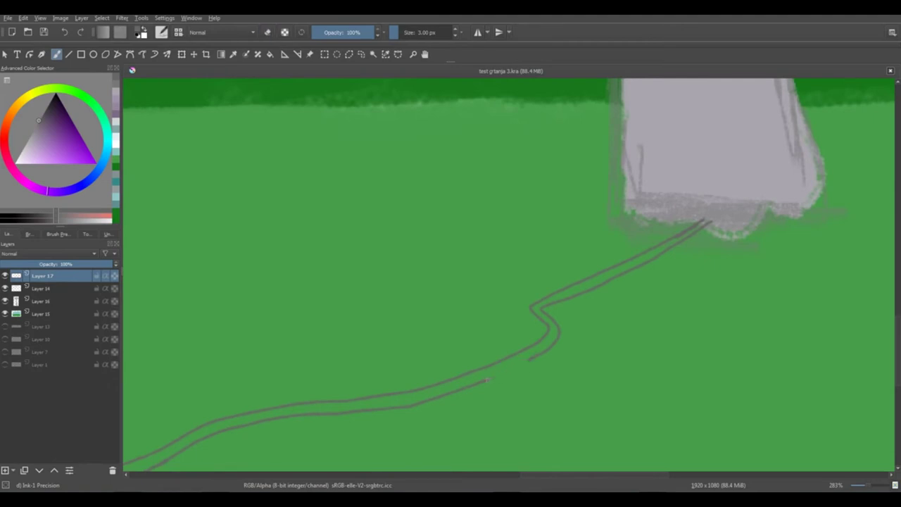
Draw a small arched door where the path meets the tower's base and fill it with dark grey
left_click_drag(694, 197, 571, 328)
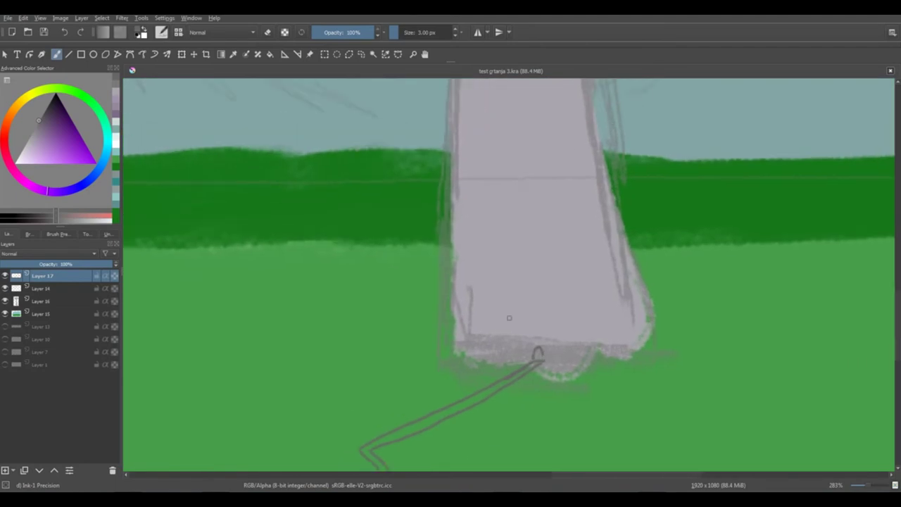
scroll(509, 317, "down", 4)
scroll(509, 317, "up", 4)
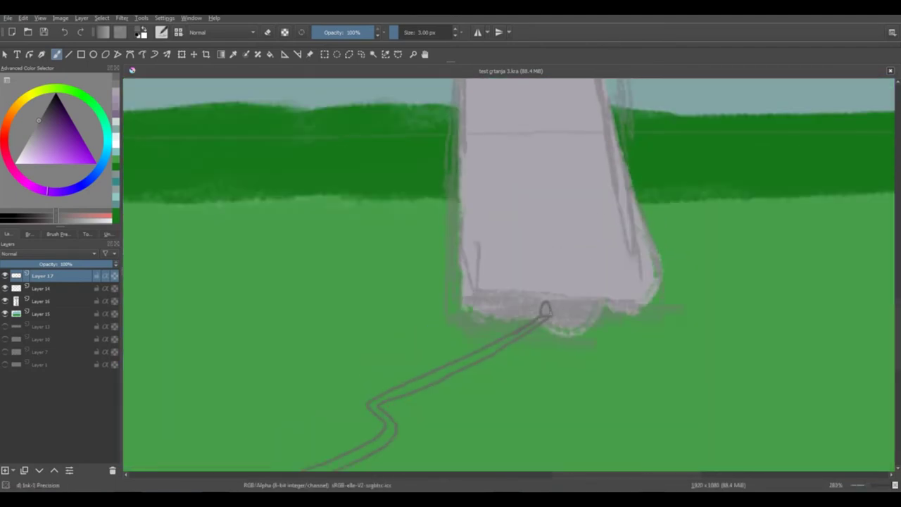
left_click_drag(545, 234, 537, 253)
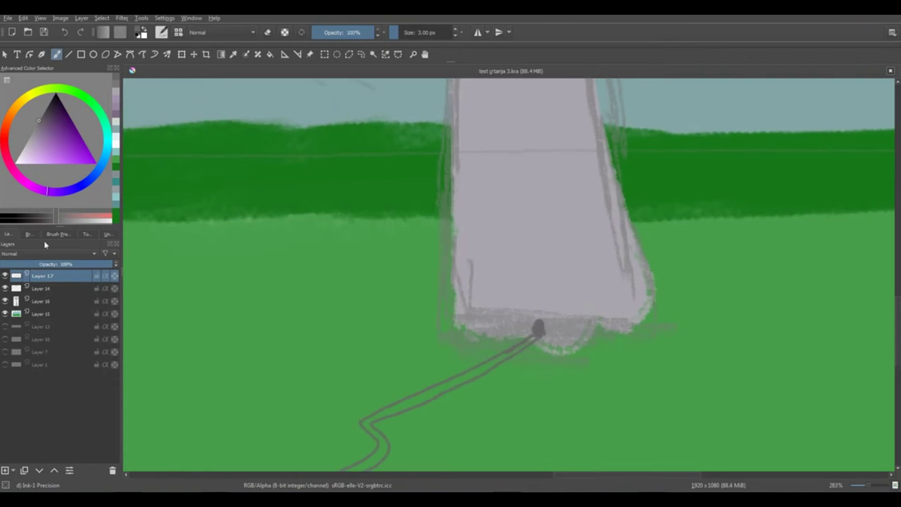
left_click(88, 234)
left_click(79, 257)
left_click(76, 239)
left_click_drag(324, 258, 382, 283)
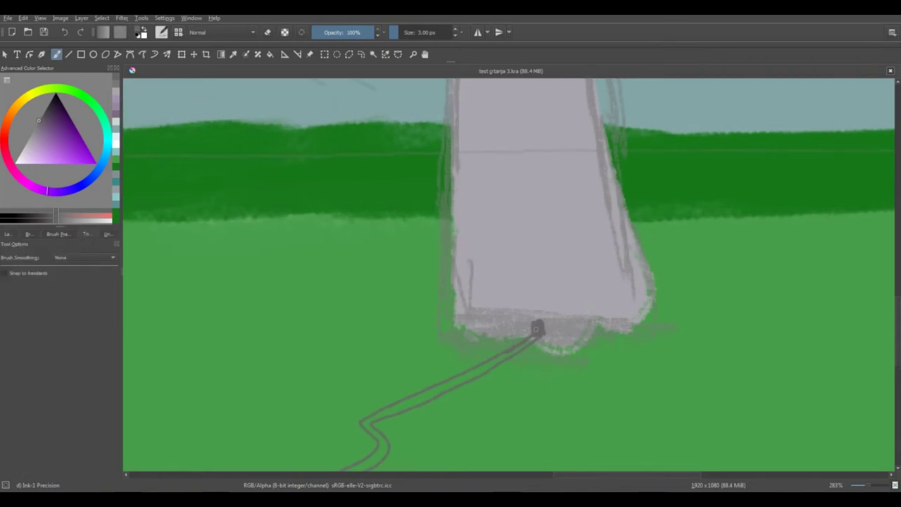
left_click(30, 235)
mouse_move(577, 198)
left_mouse_down()
mouse_move(573, 237)
mouse_move(617, 344)
mouse_move(573, 307)
left_mouse_up()
scroll(570, 229, "down", 4)
scroll(591, 267, "up", 1)
left_click_drag(523, 104, 539, 167)
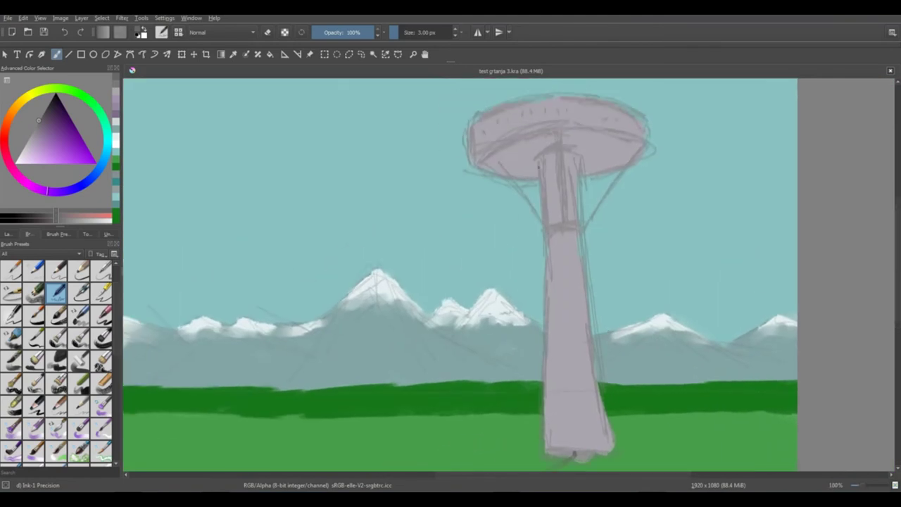
left_click_drag(548, 207, 550, 284)
left_click_drag(549, 243, 558, 236)
key("ctrl+z")
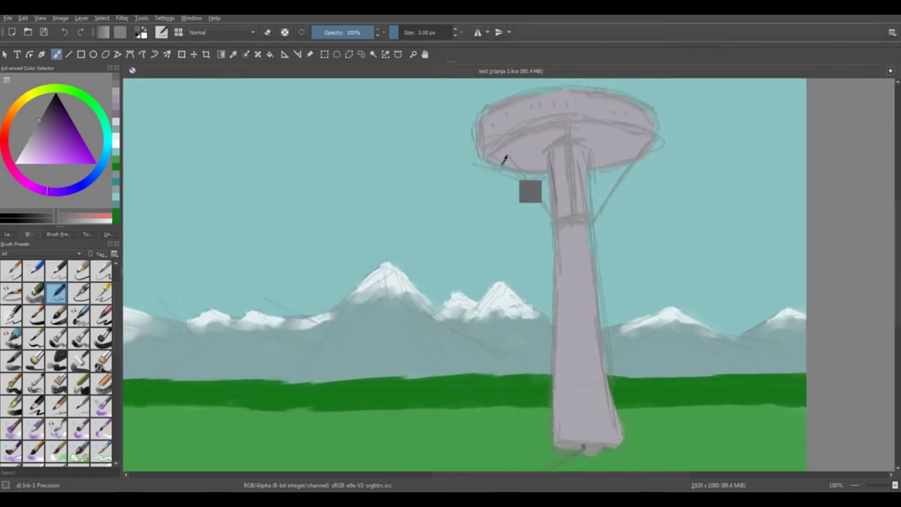
key("ctrl+z")
Lower the sketch layer's opacity further and make Layer 17 active again for the line work
left_click(10, 235)
left_click_drag(63, 264, 34, 264)
mouse_move(550, 209)
left_mouse_down()
mouse_move(554, 179)
mouse_move(625, 201)
left_mouse_up()
left_click(70, 276)
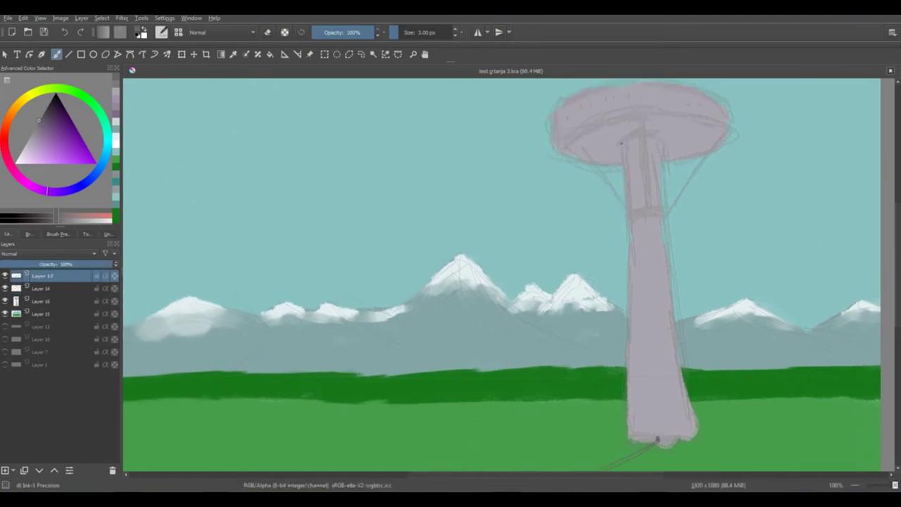
Draw a short arc across the top of the tower's column under the disc, undoing the attempted side line
mouse_move(621, 143)
left_mouse_down()
mouse_move(608, 154)
mouse_move(637, 140)
left_mouse_up()
mouse_move(637, 140)
left_mouse_down()
mouse_move(558, 170)
mouse_move(550, 236)
left_mouse_up()
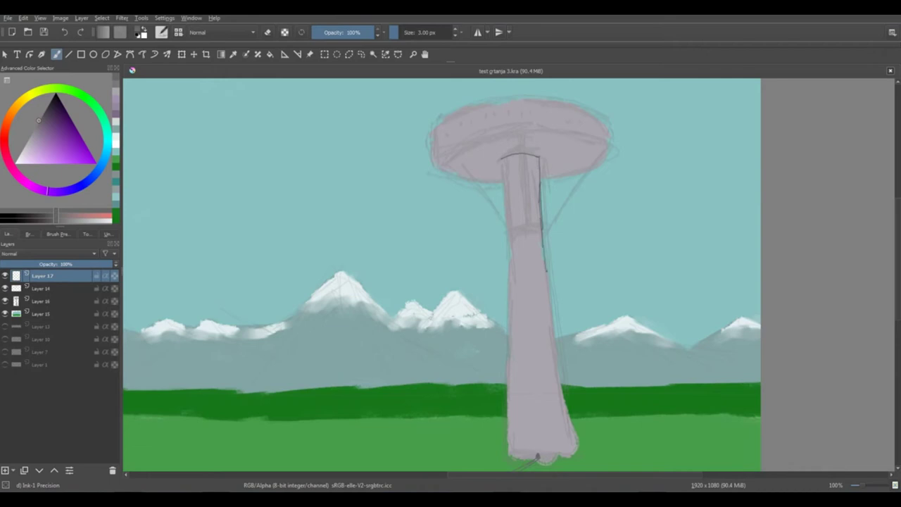
left_click_drag(547, 271, 551, 307)
left_click_drag(565, 219, 556, 181)
scroll(555, 181, "up", 3)
key("ctrl+z")
key("ctrl+z")
key("ctrl+z")
scroll(604, 194, "down", 1)
key("ctrl+z")
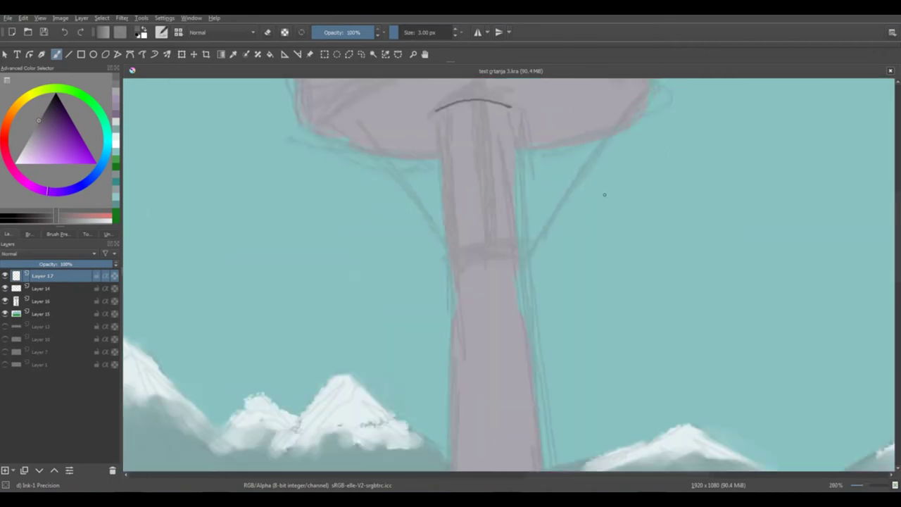
Set the brush smoothing to Stabilizer
scroll(605, 195, "down", 1)
left_click(66, 235)
left_click(33, 235)
left_click(69, 236)
left_click(116, 244)
left_click(89, 257)
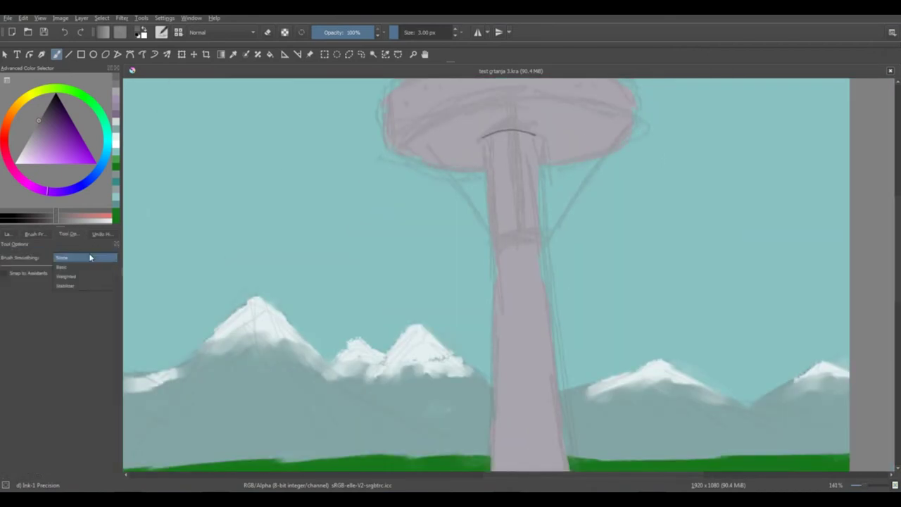
left_click(85, 285)
Draw the column's right edge as a smooth line from the end of the arc down to the tower's base
left_click_drag(519, 213, 573, 285)
key("ctrl+z")
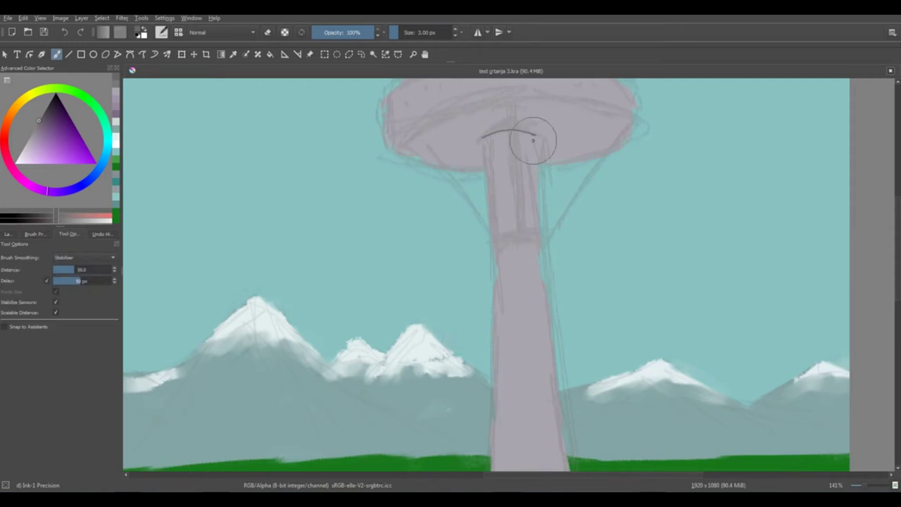
left_click_drag(535, 135, 544, 270)
left_click_drag(587, 240, 552, 167)
left_click_drag(509, 187, 528, 366)
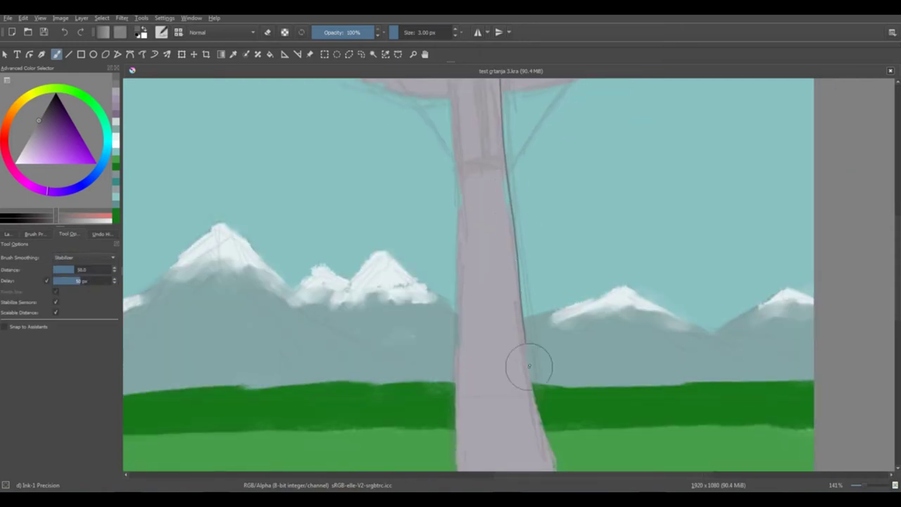
left_click_drag(545, 293, 531, 199)
left_click_drag(513, 250, 541, 383)
left_click_drag(550, 253, 569, 241)
Draw the lower part of the column's left edge and a curved line along the tower's base
mouse_move(468, 175)
left_mouse_down()
mouse_move(465, 383)
mouse_move(545, 385)
mouse_move(473, 374)
mouse_move(528, 388)
left_mouse_up()
key("ctrl+z")
mouse_move(465, 377)
left_mouse_down()
mouse_move(534, 382)
mouse_move(561, 375)
left_mouse_up()
left_click_drag(572, 240, 564, 257)
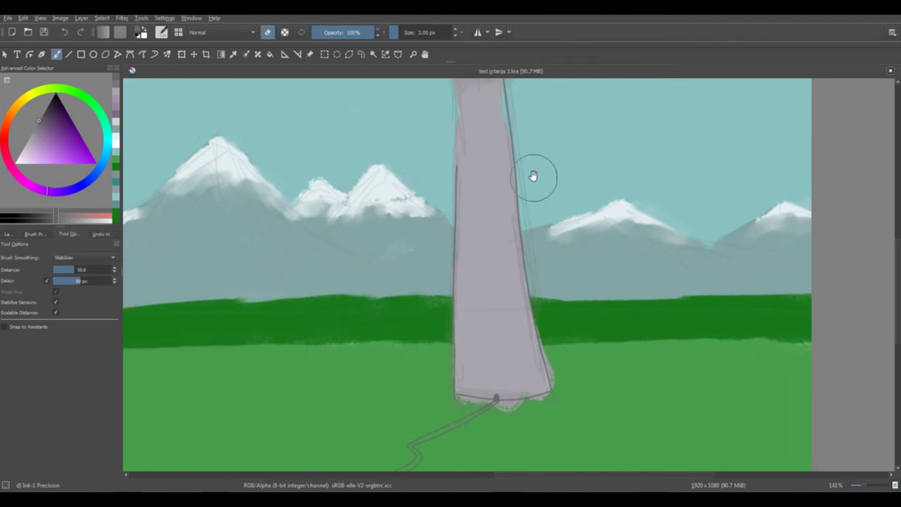
scroll(533, 177, "up", 5)
key("e")
left_click_drag(445, 139, 458, 327)
key("ctrl+z")
key("ctrl+z")
left_click_drag(445, 140, 458, 308)
key("ctrl+z")
mouse_move(445, 140)
left_mouse_down()
mouse_move(461, 358)
mouse_move(450, 147)
left_mouse_up()
left_click(459, 328, "ctrl")
key("ctrl+z")
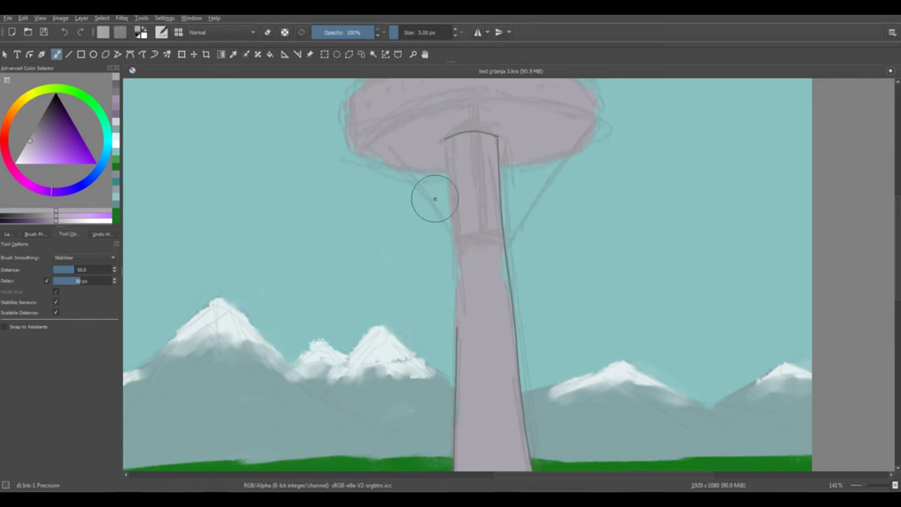
left_click(458, 329, "ctrl")
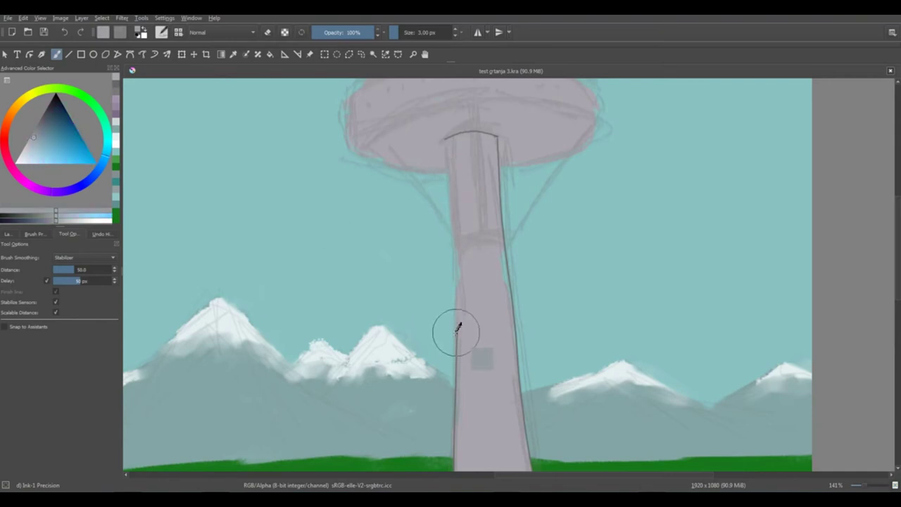
left_click(509, 271, "ctrl")
left_click_drag(460, 171, 464, 244)
key("ctrl+z")
mouse_move(457, 329)
left_mouse_down()
mouse_move(454, 274)
mouse_move(459, 287)
left_mouse_up()
key("ctrl+z")
key("ctrl+z")
Sample the dark grey of the column's outline and draw the upper left edge from the arc down to the existing line
scroll(518, 280, "up", 4)
left_click(473, 193, "ctrl")
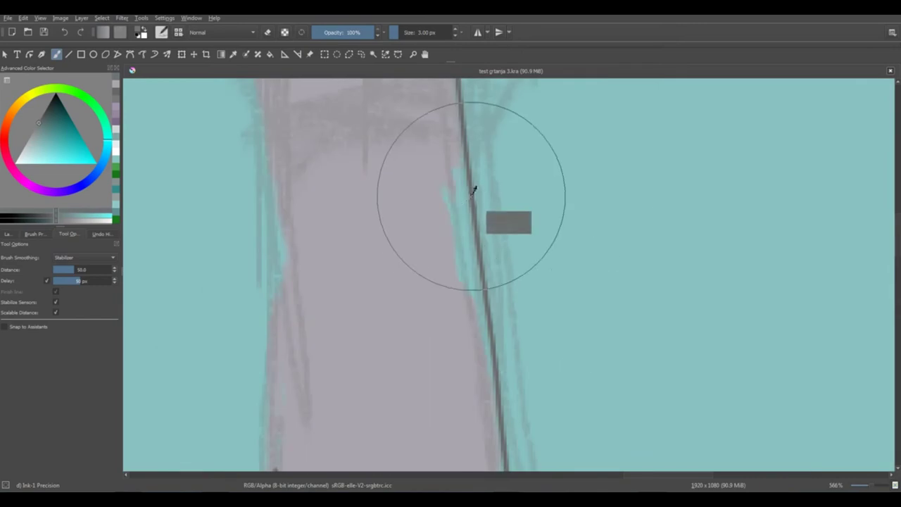
scroll(400, 261, "down", 4)
left_click_drag(376, 266, 468, 284)
left_click_drag(402, 245, 404, 240)
key("ctrl+plus")
left_click_drag(405, 194, 459, 215)
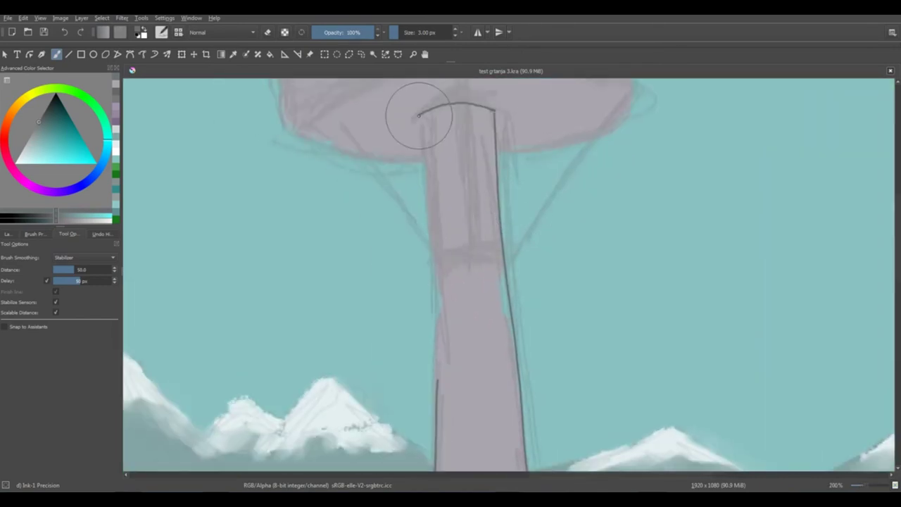
left_click_drag(419, 117, 435, 270)
left_click_drag(441, 285, 461, 258)
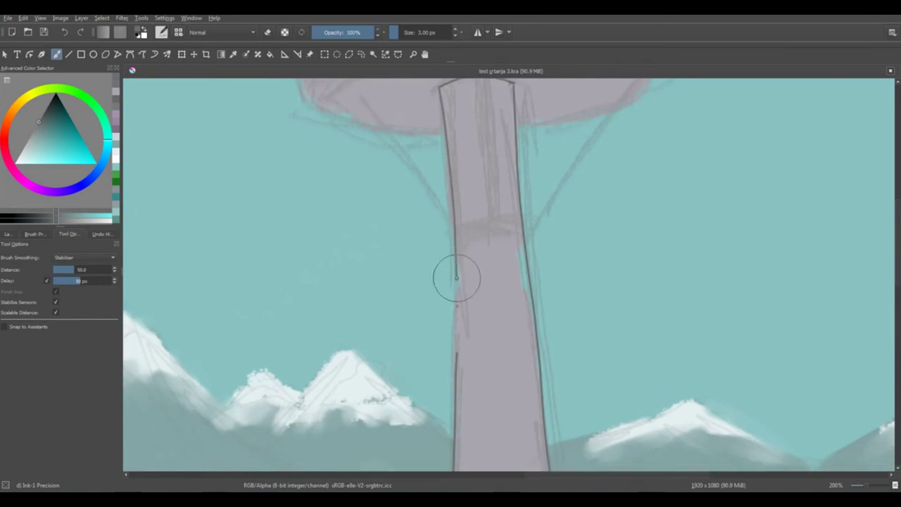
Outline the disc's lower rim and its curved underside on both sides of the column, undoing the first stroke
scroll(452, 224, "up", 4)
left_click_drag(316, 227, 436, 172)
key("ctrl+z")
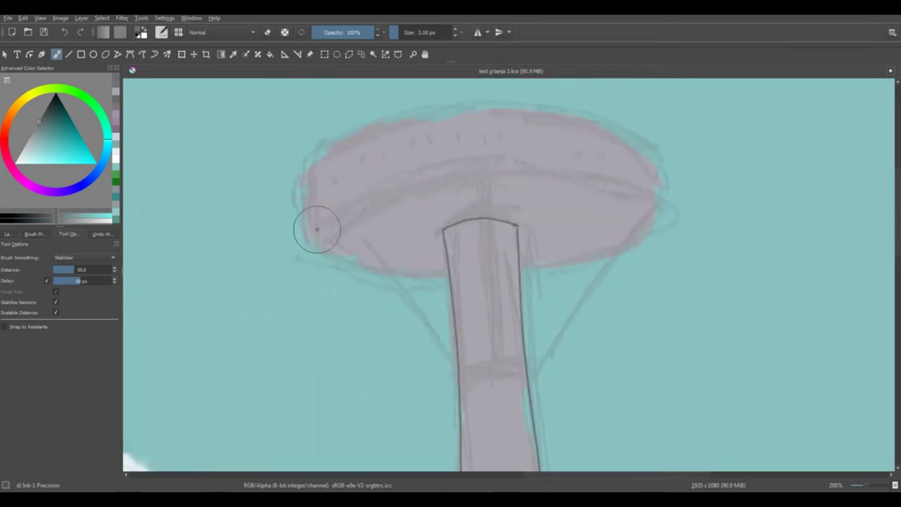
key("ctrl+z")
mouse_move(318, 228)
left_mouse_down()
mouse_move(420, 175)
mouse_move(658, 191)
mouse_move(496, 268)
left_mouse_up()
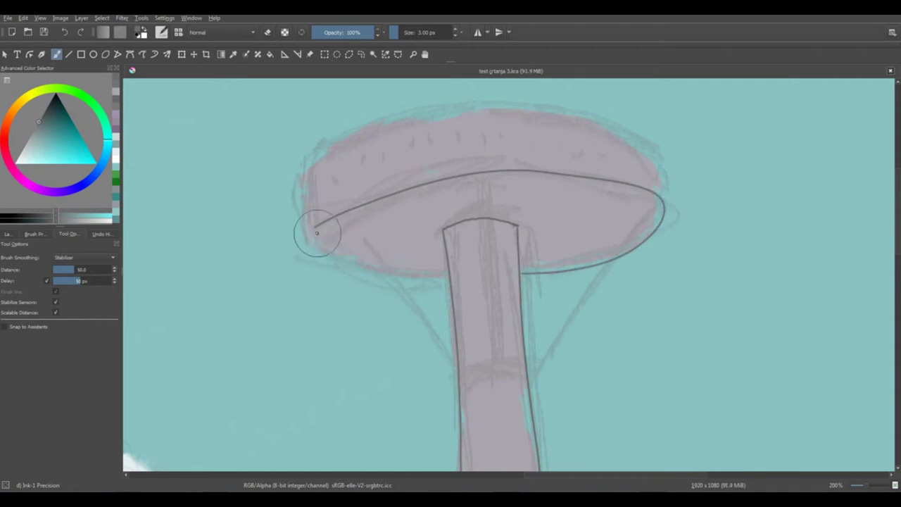
mouse_move(445, 275)
left_mouse_down()
mouse_move(317, 251)
mouse_move(300, 175)
mouse_move(555, 111)
mouse_move(630, 150)
left_mouse_up()
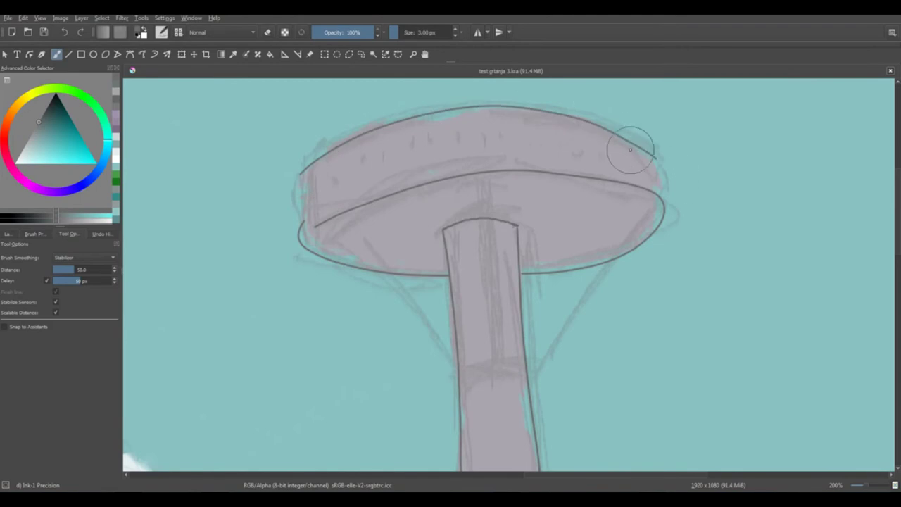
Redraw the disc's upper rim and add short side edges joining it to the lower rim at both ends
key("ctrl+z")
mouse_move(305, 168)
left_mouse_down()
mouse_move(552, 108)
mouse_move(659, 141)
mouse_move(668, 200)
left_mouse_up()
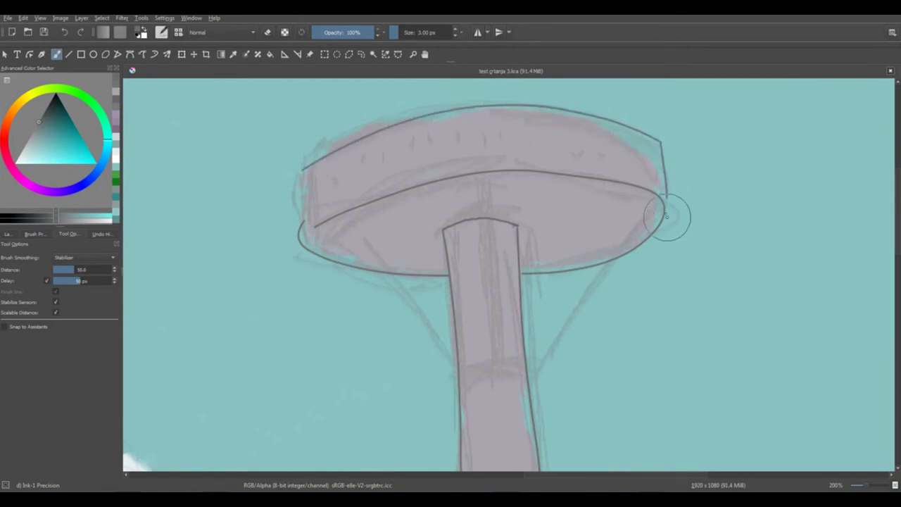
key("ctrl+z")
left_click_drag(659, 144, 668, 198)
key("ctrl+z")
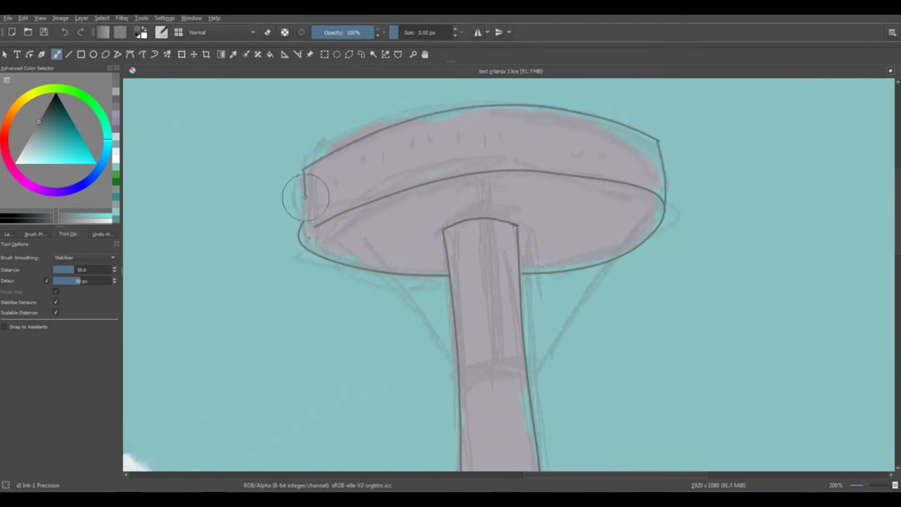
left_click_drag(658, 142, 662, 198)
left_click_drag(300, 171, 303, 224)
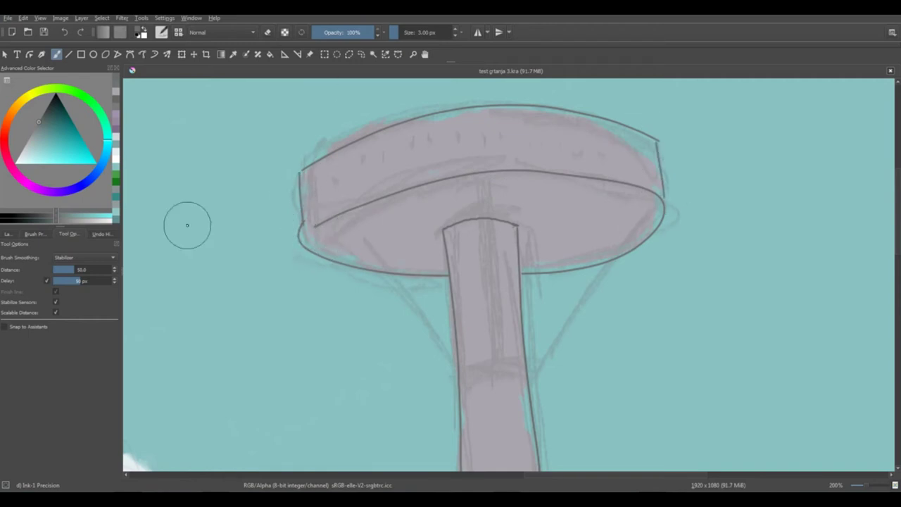
Set brush smoothing to None, tidy the disc's left corners and erase the underside curve right of the column
left_click(83, 257)
left_click(77, 229)
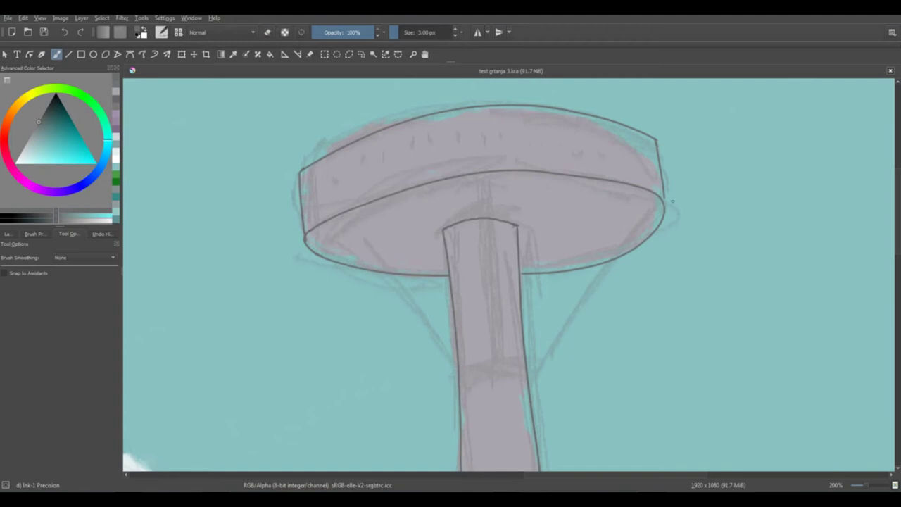
scroll(487, 235, "down", 1)
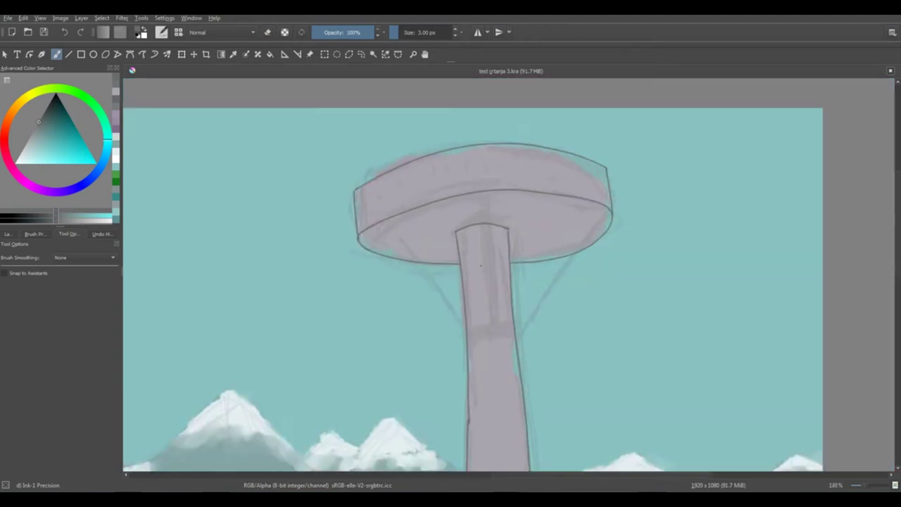
scroll(483, 263, "up", 1)
key("e")
mouse_move(625, 243)
left_mouse_down()
mouse_move(640, 221)
mouse_move(542, 254)
left_mouse_up()
key("e")
key("e")
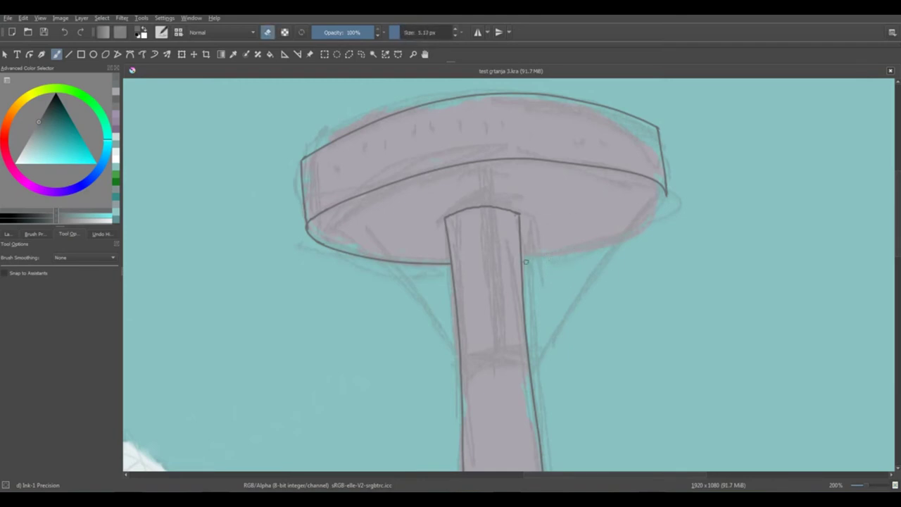
Redraw the underside curve from the column to the disc's right corner with Stabilizer smoothing and a 3.40 px brush
left_click(85, 257)
left_click(86, 280)
key("e")
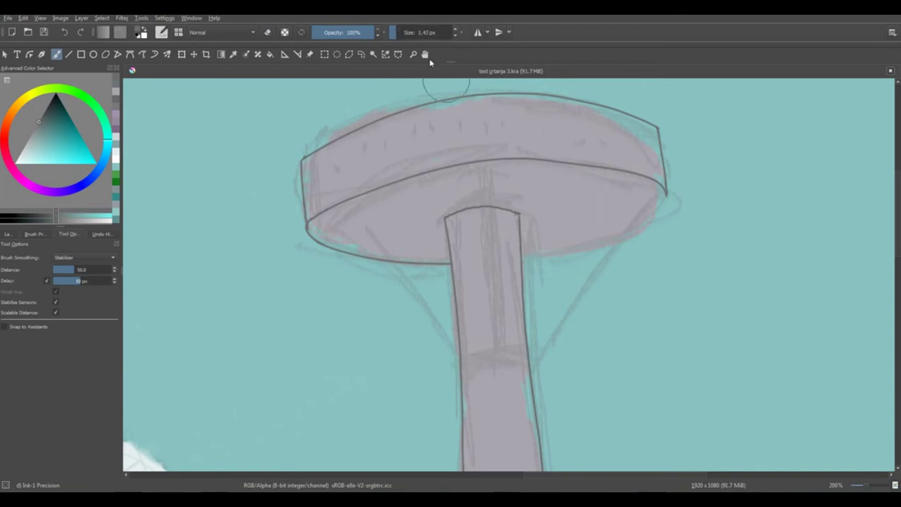
left_click(445, 33)
left_click_drag(444, 32, 393, 32)
left_click_drag(523, 255, 611, 230)
key("ctrl+z")
mouse_move(523, 257)
left_mouse_down()
mouse_move(633, 230)
mouse_move(691, 191)
left_mouse_up()
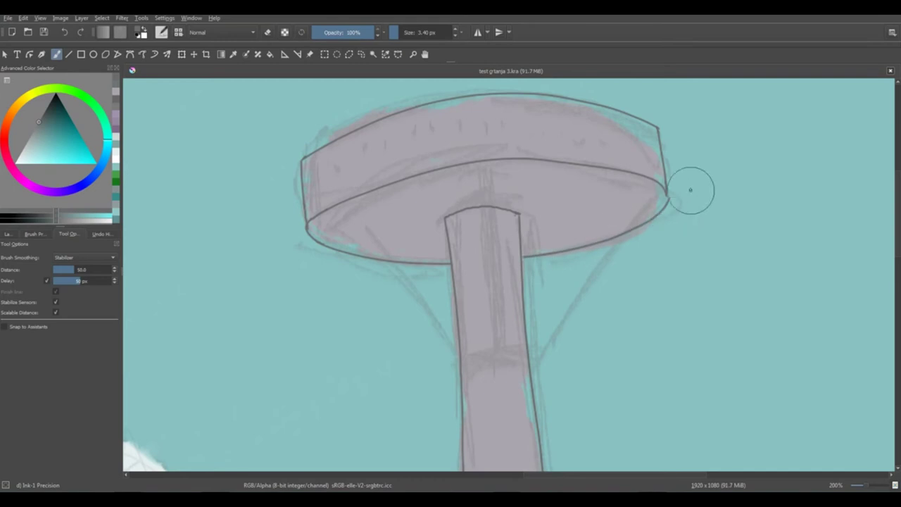
Set brush smoothing to None and draw two rows of short window marks along the disc's side, replacing the first marks
left_click(75, 258)
left_click(70, 227)
key("e")
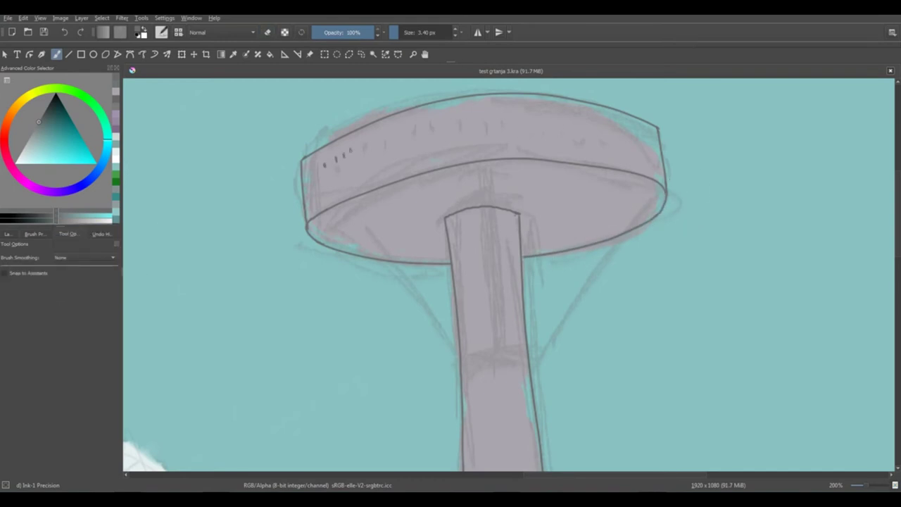
key("ctrl+z")
key("ctrl+z")
key("ctrl+z")
left_click_drag(322, 160, 323, 165)
left_click_drag(330, 158, 329, 161)
key("e")
left_click_drag(322, 192, 321, 196)
key("e")
scroll(502, 145, "down", 3)
scroll(545, 218, "up", 2)
Draw two slim slanted support struts from the disc's underside to the left and right sides of the column
left_click_drag(698, 147, 719, 193)
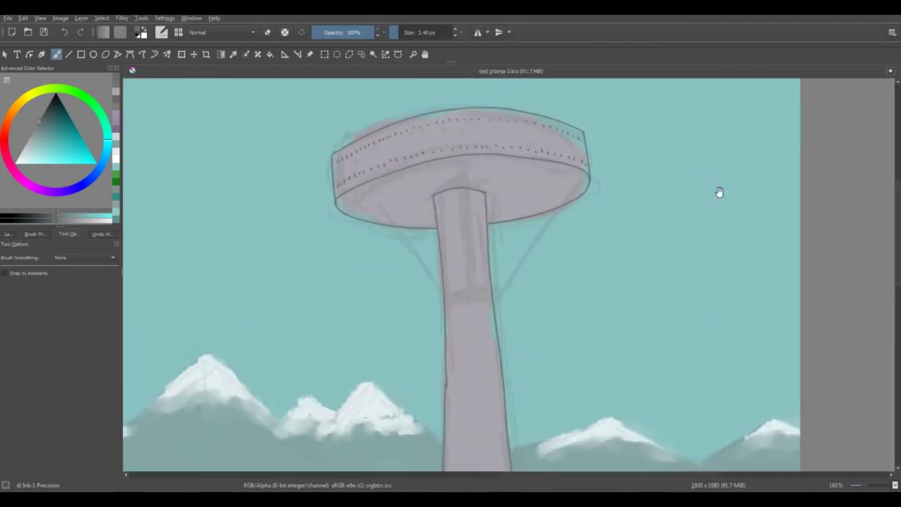
mouse_move(573, 185)
left_mouse_down()
mouse_move(531, 262)
mouse_move(508, 276)
mouse_move(550, 188)
mouse_move(557, 183)
mouse_move(491, 304)
left_mouse_up()
key("ctrl+z")
key("ctrl+z")
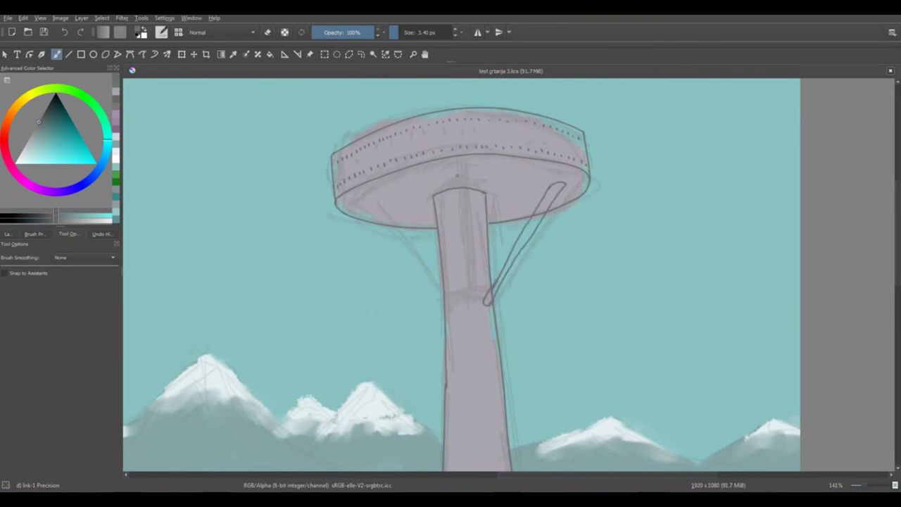
mouse_move(367, 203)
left_mouse_down()
mouse_move(445, 303)
mouse_move(454, 298)
left_mouse_up()
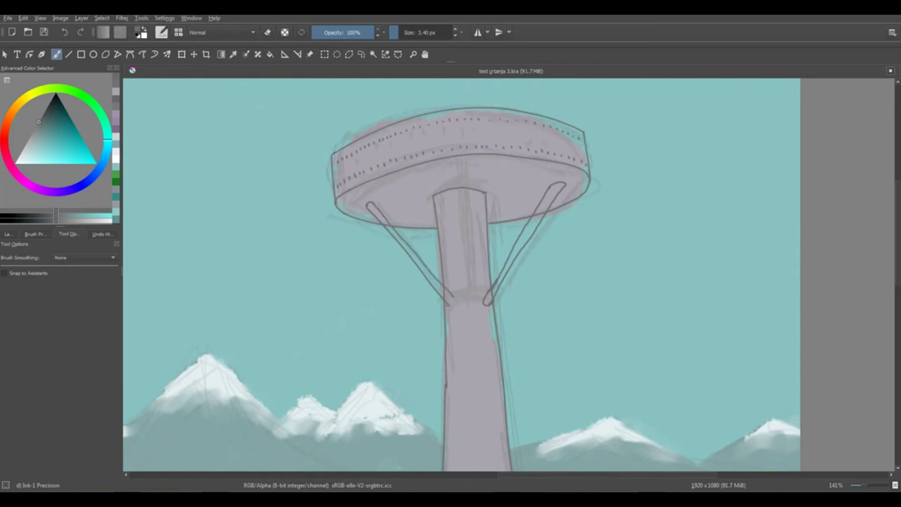
key("e")
scroll(450, 168, "up", 1)
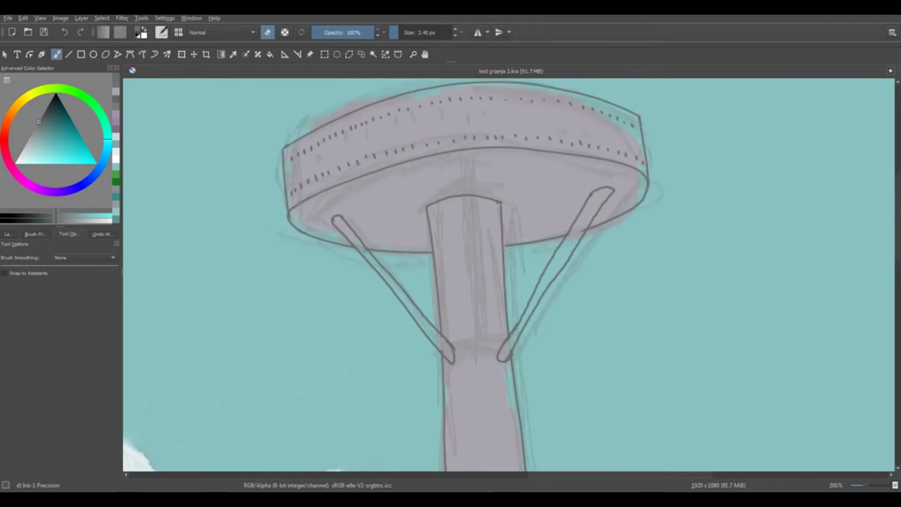
scroll(475, 215, "down", 1)
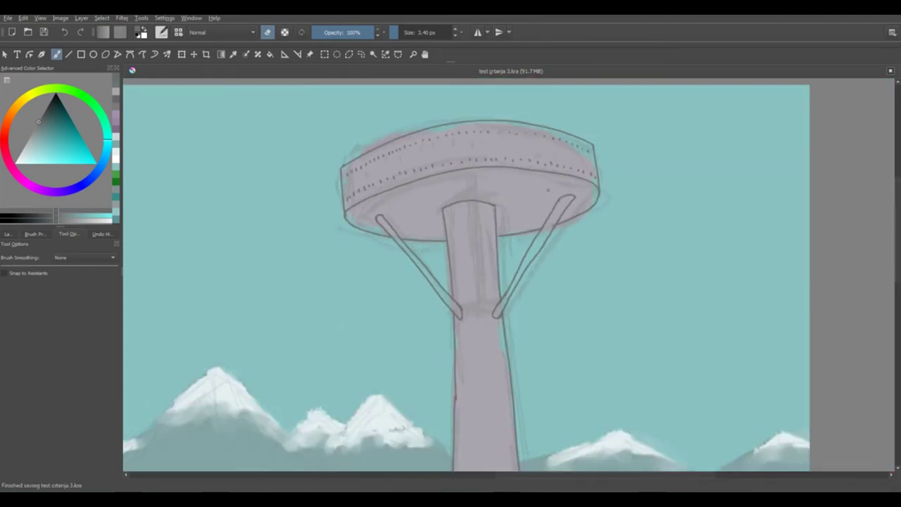
left_click(33, 233)
left_click(33, 290)
left_click_drag(352, 246, 335, 269)
key("ctrl+z")
Fill the gaps at the disc's right edge with the tower's grey-purple on Layer 16, using Charcoal Rock Soft at 13.92 px
right_click(440, 231)
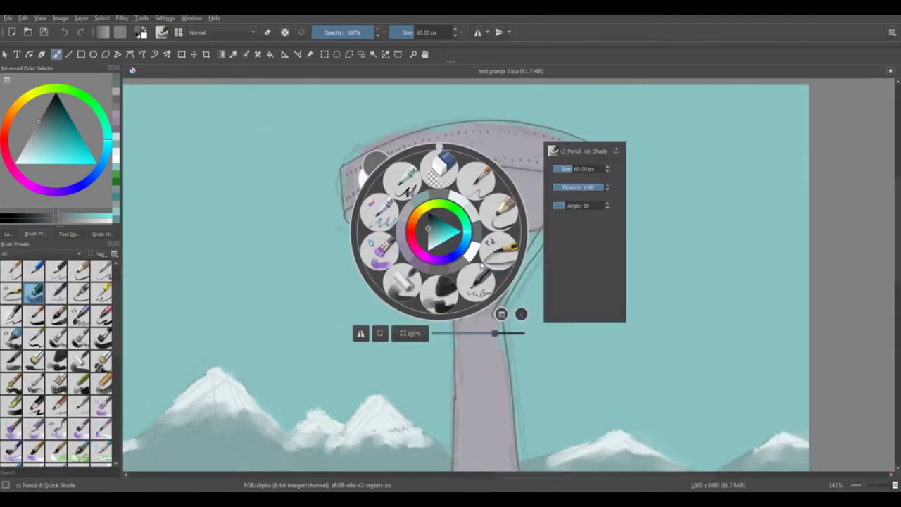
left_click(449, 285)
left_click(518, 192, "ctrl")
key("ctrl+z")
left_click(8, 234)
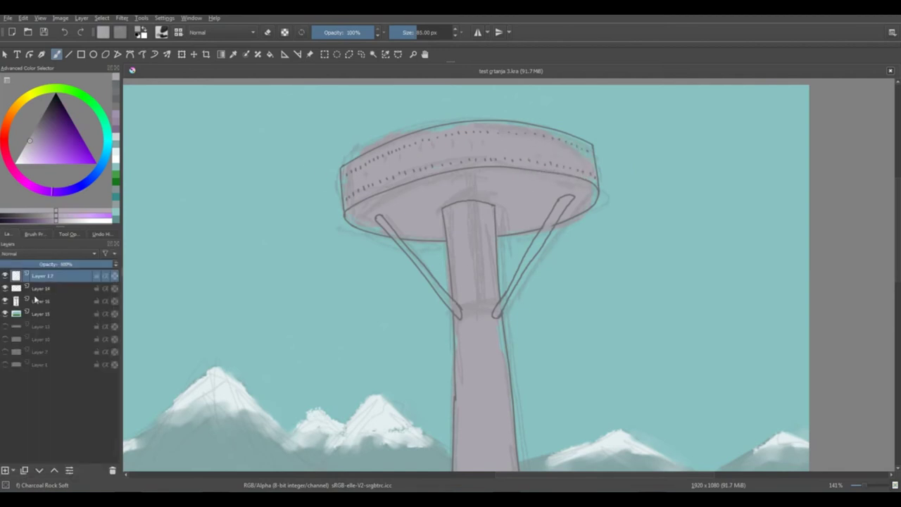
left_click(38, 301)
left_click(404, 33)
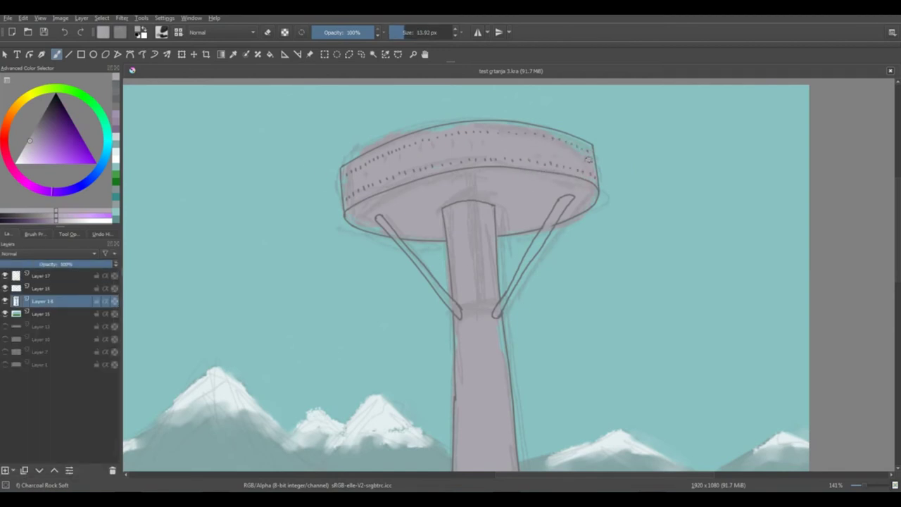
key("ctrl+s")
Cover the tower colour spilling past the disc's outline with the sampled sky blue, and hide the sketch on Layer 14
left_click(367, 129, "ctrl")
left_click_drag(365, 146, 346, 148)
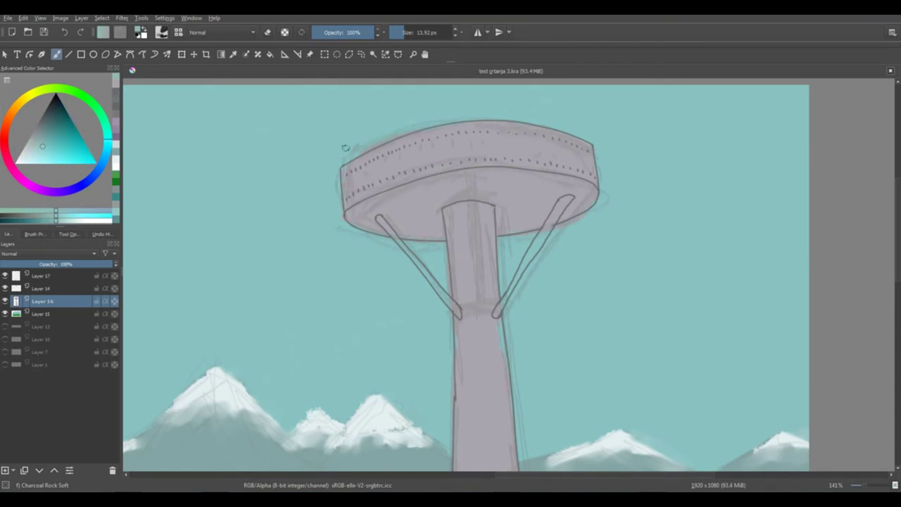
scroll(468, 304, "down", 2)
left_click(6, 289)
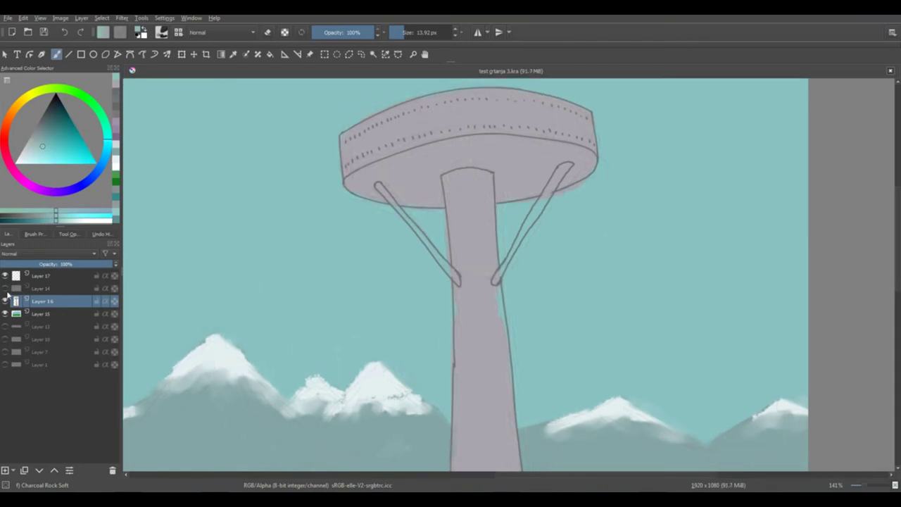
Erase the tower colour spilling past the outline around the column's base on Layer 16
left_click(488, 299, "ctrl")
scroll(481, 301, "down", 10)
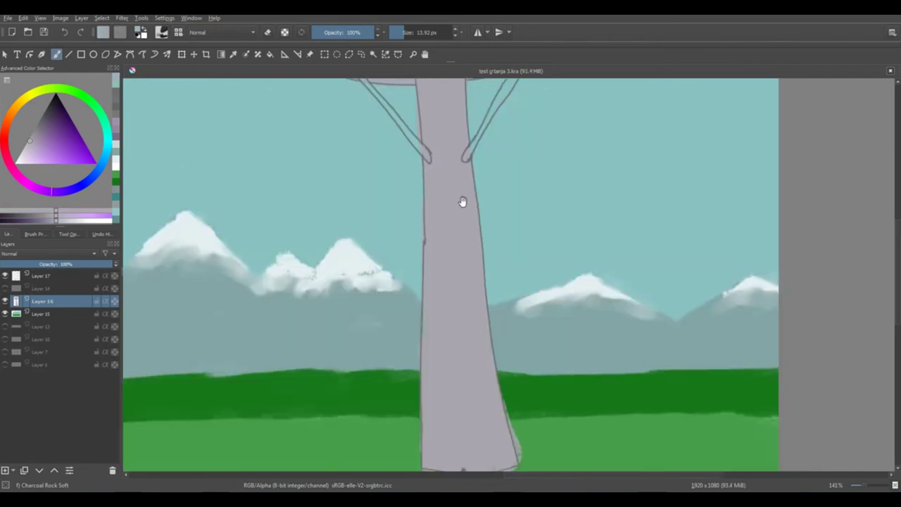
left_click(533, 376, "ctrl")
left_click(80, 314)
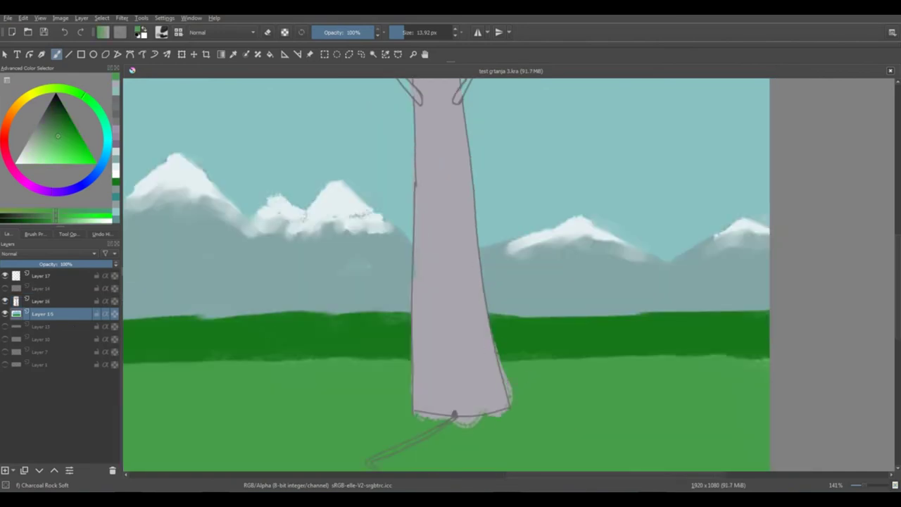
left_click(28, 302)
key("e")
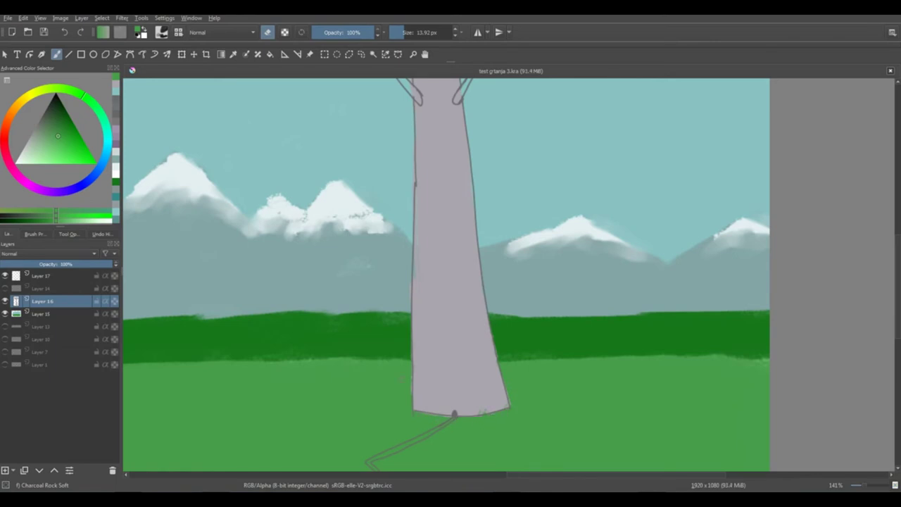
Choose a brown, reduce the brush to 11.47 px and undo the trial strokes on the right support strut
left_click_drag(470, 118, 547, 281)
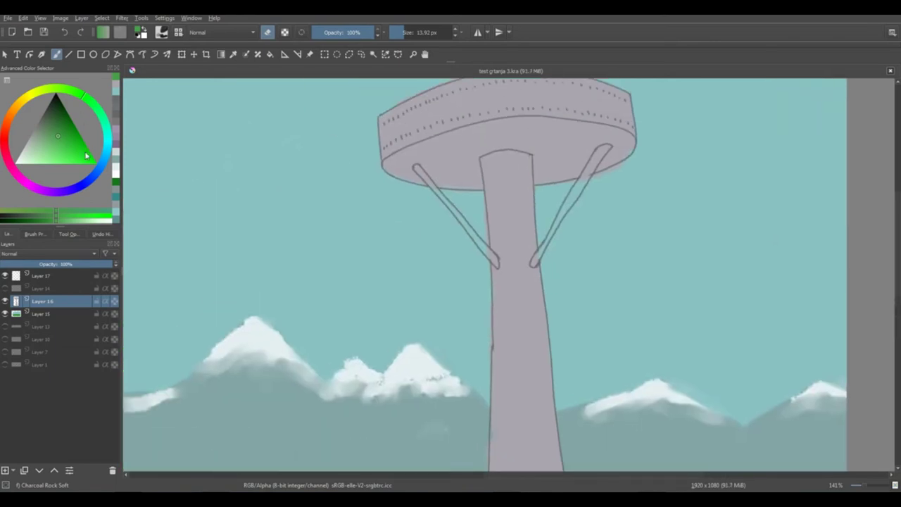
left_click(9, 116)
left_click(66, 124)
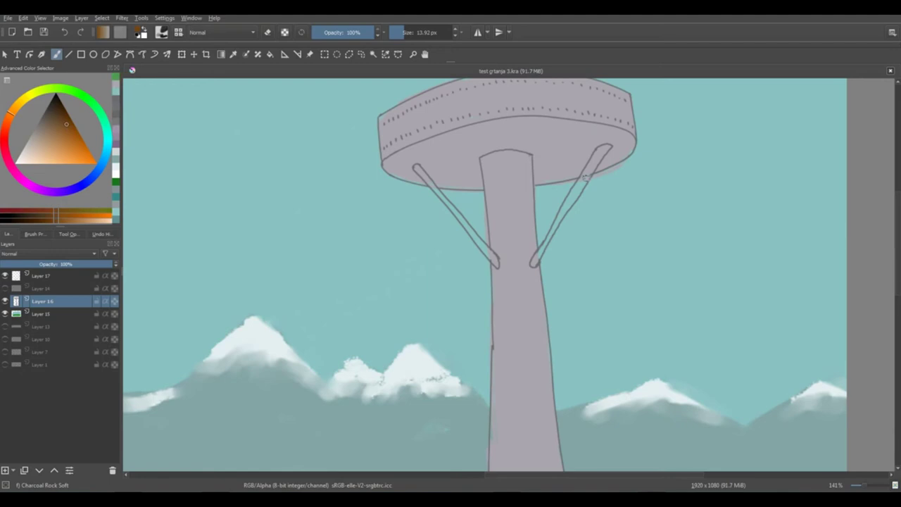
left_click_drag(404, 33, 400, 33)
mouse_move(598, 148)
left_mouse_down()
mouse_move(593, 181)
mouse_move(591, 163)
mouse_move(557, 224)
left_mouse_up()
left_click(402, 32)
left_click(354, 33)
key("ctrl+z")
key("ctrl+z")
key("ctrl+z")
key("ctrl+z")
key("ctrl+z")
left_click_drag(329, 35, 375, 33)
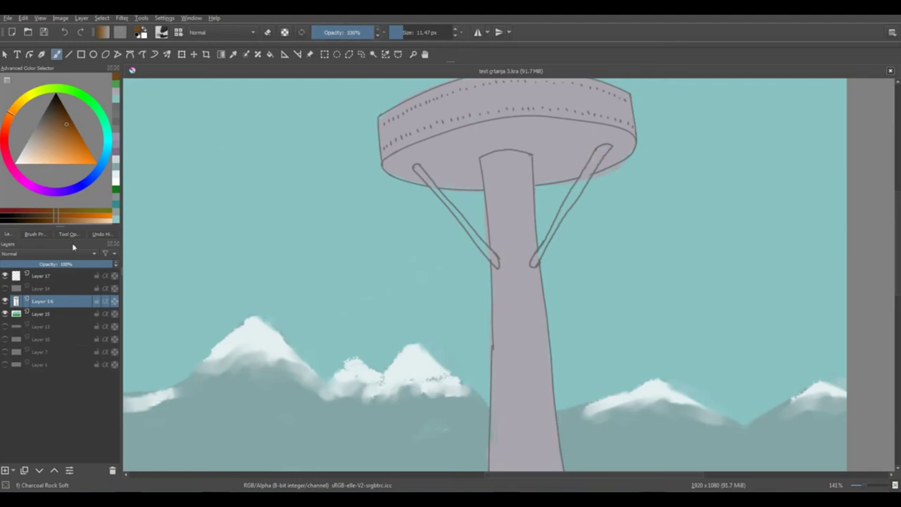
Mute the brown to a greyer tone and fill both slanted support struts with it
left_click(55, 124)
left_click_drag(590, 173, 580, 187)
key("ctrl+z")
left_click_drag(56, 121, 46, 129)
left_click_drag(599, 150, 534, 264)
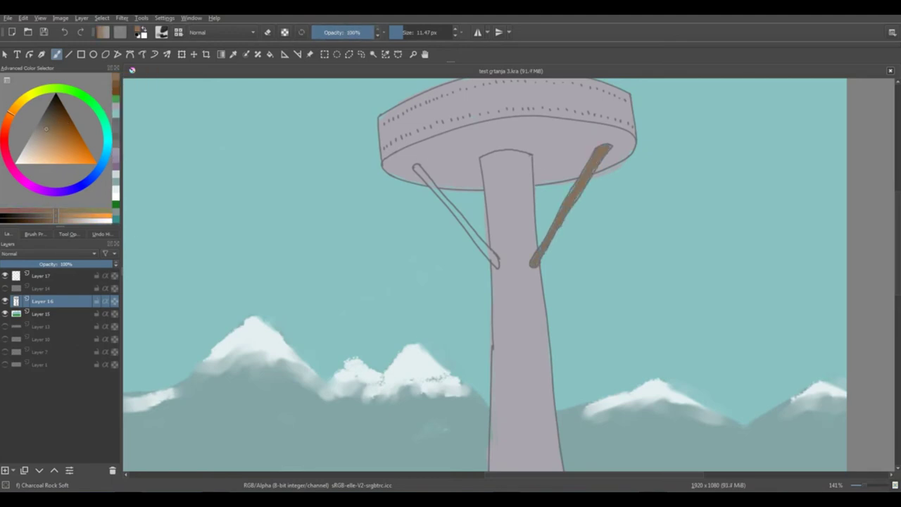
key("e")
key("e")
left_click(576, 190, "ctrl")
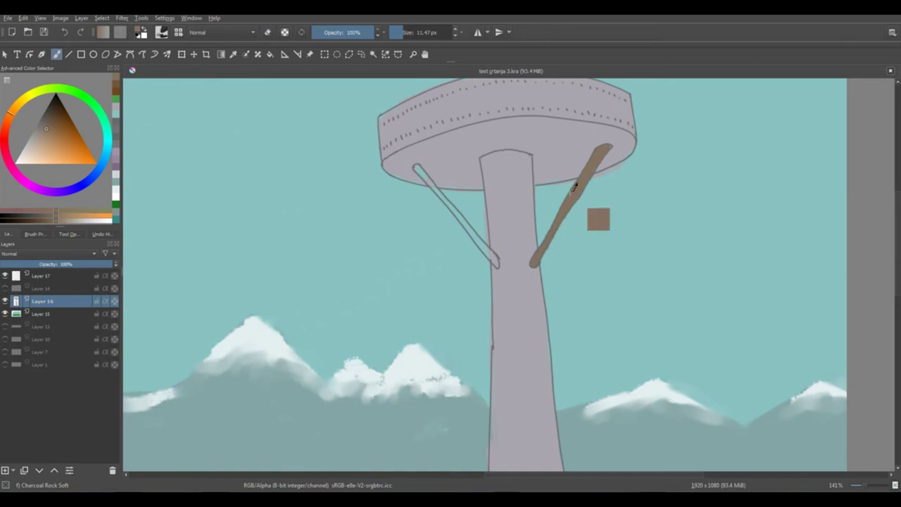
left_click_drag(419, 171, 498, 266)
Derive a darker purple from the tower's colour, undoing the trial strokes on the disc's underside
left_click_drag(562, 163, 565, 187)
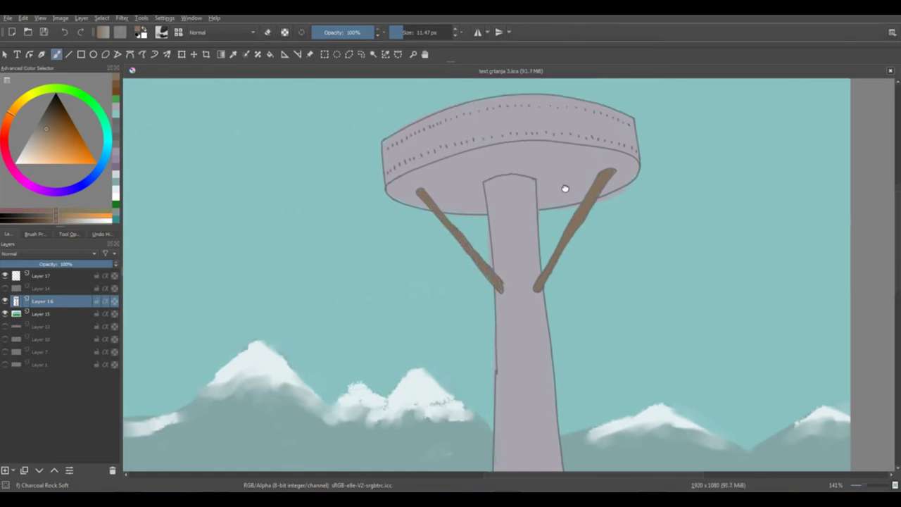
left_click(565, 187, "ctrl")
left_click_drag(37, 149, 38, 124)
left_click(456, 170, "ctrl")
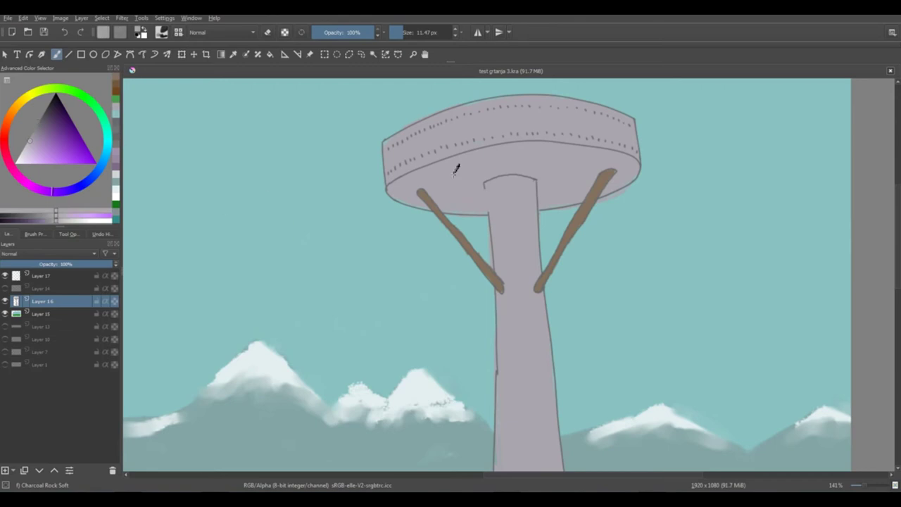
left_click_drag(44, 222, 31, 221)
mouse_move(423, 175)
left_mouse_down()
mouse_move(493, 155)
mouse_move(399, 184)
mouse_move(414, 30)
mouse_move(465, 165)
mouse_move(574, 157)
mouse_move(581, 170)
mouse_move(542, 163)
mouse_move(549, 171)
mouse_move(473, 171)
mouse_move(436, 182)
mouse_move(465, 203)
mouse_move(470, 188)
mouse_move(484, 209)
left_mouse_up()
key("ctrl+z")
left_click(39, 222)
left_click(41, 222)
key("ctrl+z")
Fill the disc's underside around the column and struts with the darker purple and clean up its lower edge
key("bracketleft")
key("bracketleft")
key("bracketleft")
mouse_move(410, 192)
left_mouse_down()
mouse_move(401, 197)
mouse_move(413, 181)
left_mouse_up()
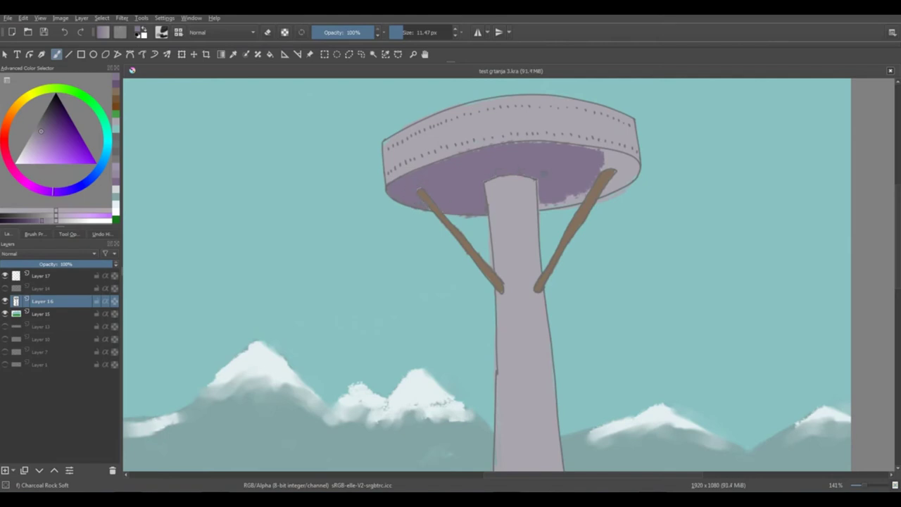
mouse_move(597, 152)
left_mouse_down()
mouse_move(624, 163)
mouse_move(615, 167)
mouse_move(619, 153)
mouse_move(623, 179)
left_mouse_up()
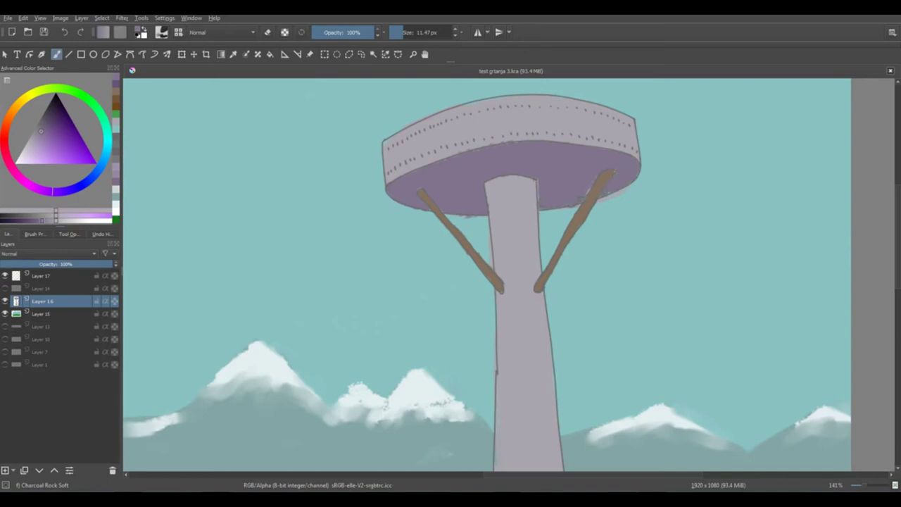
left_click_drag(561, 180, 517, 176)
key("e")
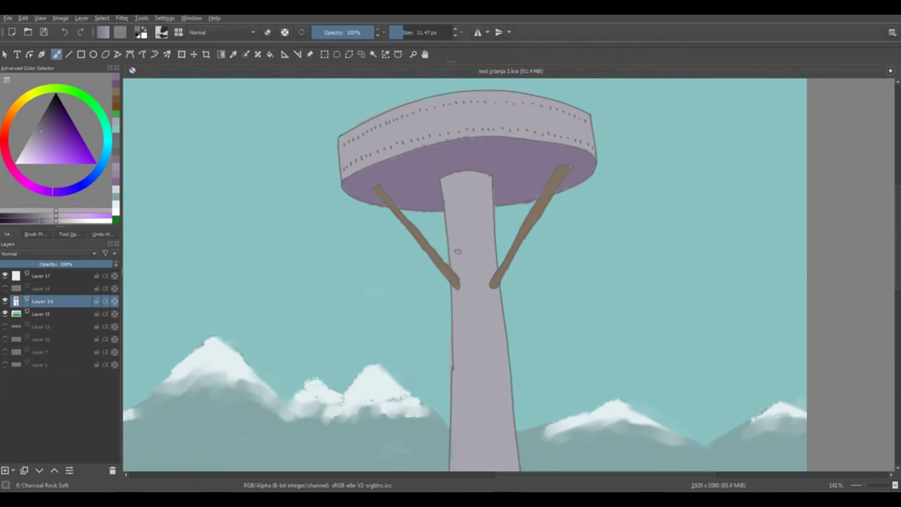
Shade the column's top and the upper part of its left side with a slightly darker grey-purple
left_click(459, 243, "ctrl")
key("e")
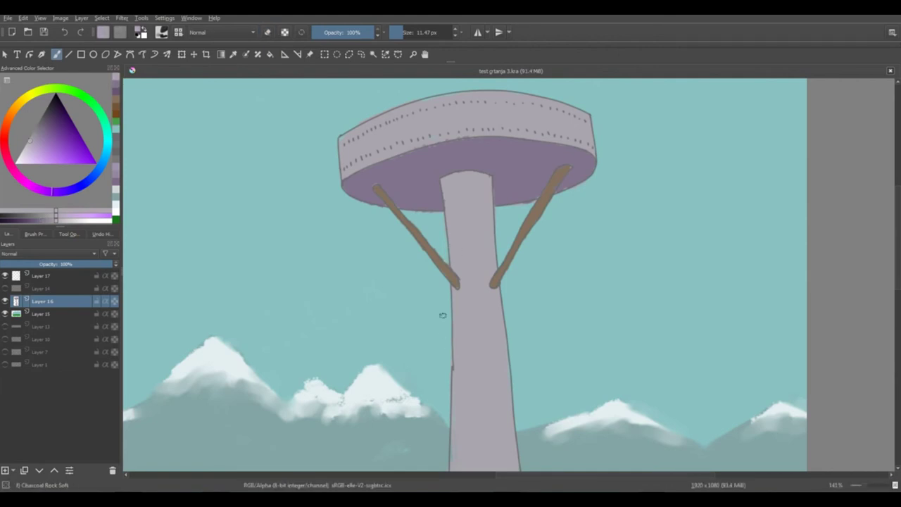
mouse_move(452, 181)
left_mouse_down()
mouse_move(473, 201)
mouse_move(481, 247)
mouse_move(497, 203)
mouse_move(471, 199)
mouse_move(468, 224)
left_mouse_up()
left_click(466, 176, "ctrl")
left_click(63, 220)
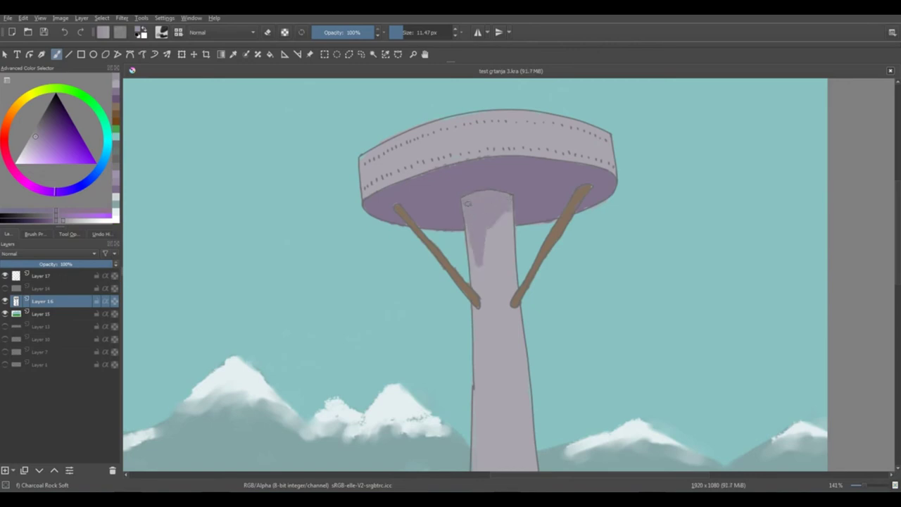
scroll(474, 233, "down", 2)
left_click_drag(474, 232, 472, 340)
mouse_move(489, 261)
left_mouse_down()
mouse_move(504, 210)
mouse_move(492, 332)
mouse_move(490, 297)
left_mouse_up()
left_click_drag(492, 257, 487, 338)
Continue the grey-purple shadow strip down the column's left side to its base
left_click(489, 247, "ctrl")
left_click_drag(481, 229, 485, 384)
left_click_drag(489, 311, 488, 372)
left_click_drag(486, 341, 510, 279)
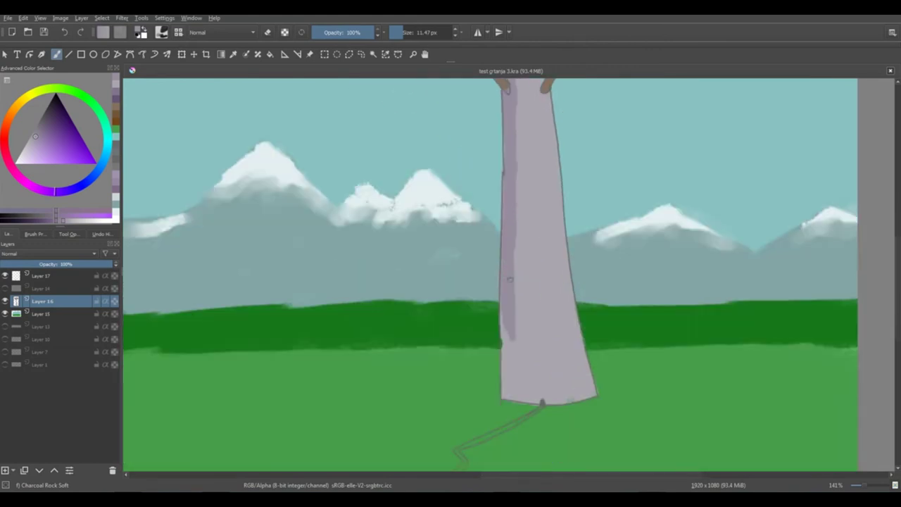
left_click_drag(509, 331, 505, 397)
left_click_drag(511, 350, 514, 397)
left_click_drag(526, 209, 536, 398)
Touch up the left strut's lower end in brown and add a deeper purple shadow along the column's upper left edge
left_click(512, 266, "ctrl")
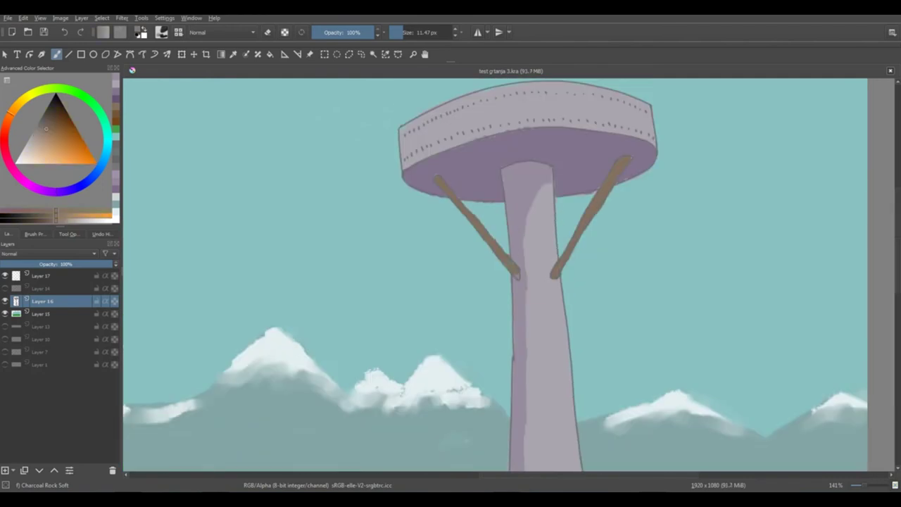
left_click_drag(514, 273, 518, 277)
left_click_drag(523, 245, 503, 251)
left_click(502, 249, "ctrl")
left_click(52, 222)
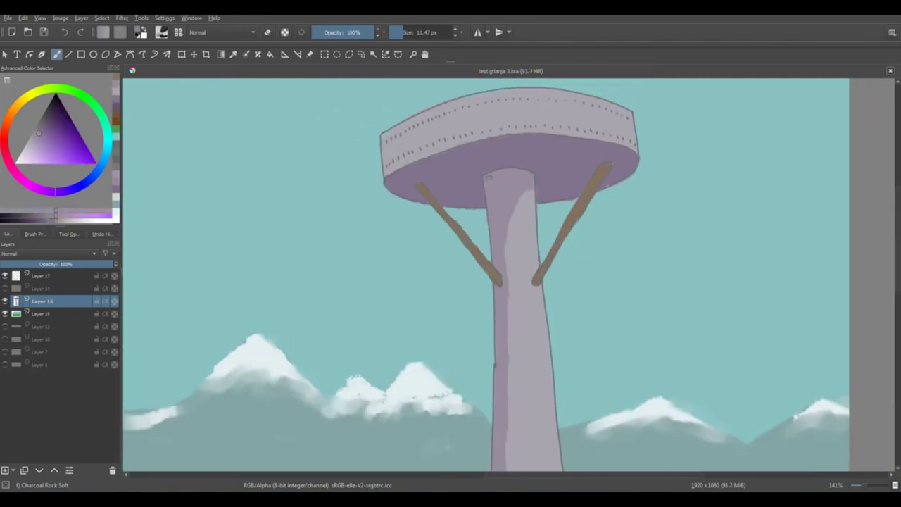
mouse_move(507, 171)
left_mouse_down()
mouse_move(499, 175)
mouse_move(492, 221)
left_mouse_up()
left_click_drag(496, 186, 496, 268)
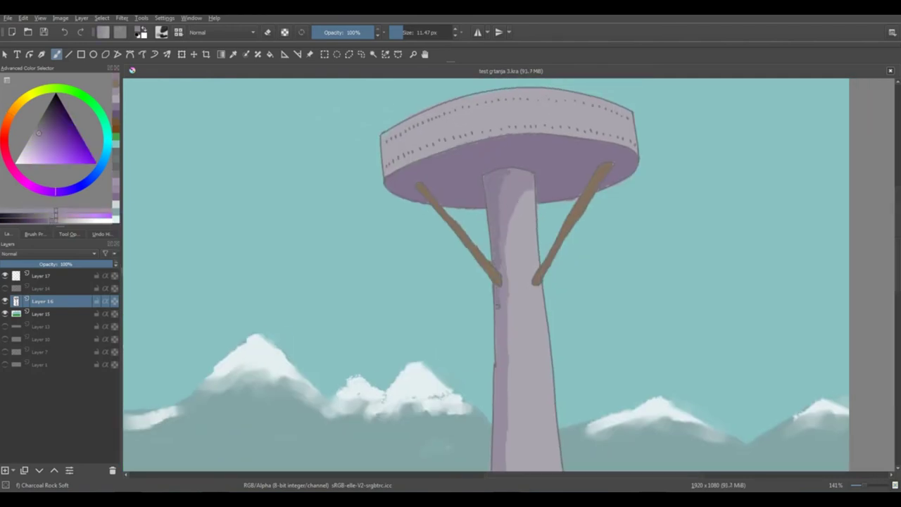
scroll(497, 306, "down", 1)
Try the Wet Textured Soft brush on the column at 60 px and 13.92 px, undoing the strokes
right_click(483, 237)
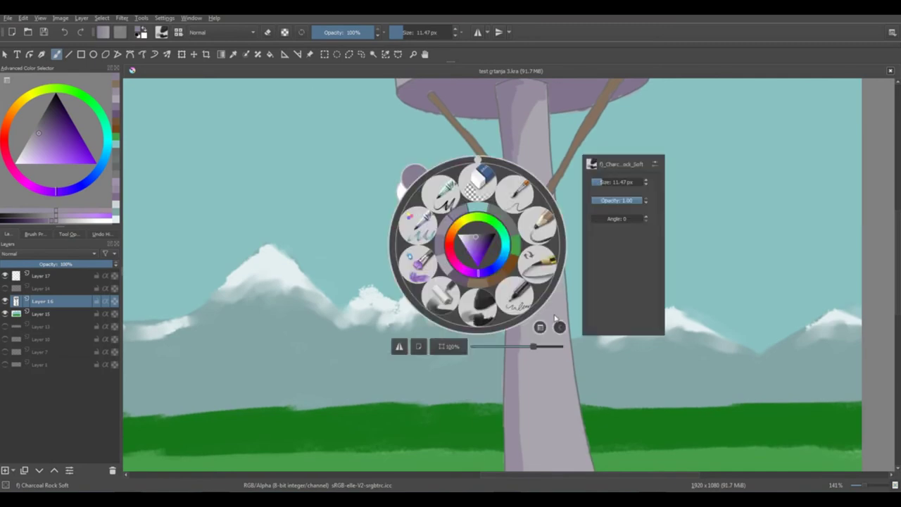
left_click(541, 328)
left_click(569, 433)
left_click(537, 226)
left_click_drag(522, 217, 535, 254)
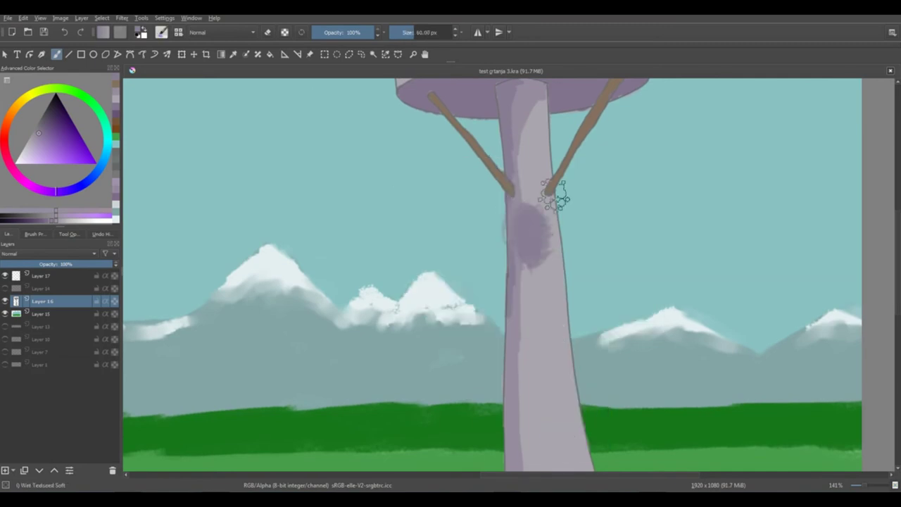
key("ctrl+z")
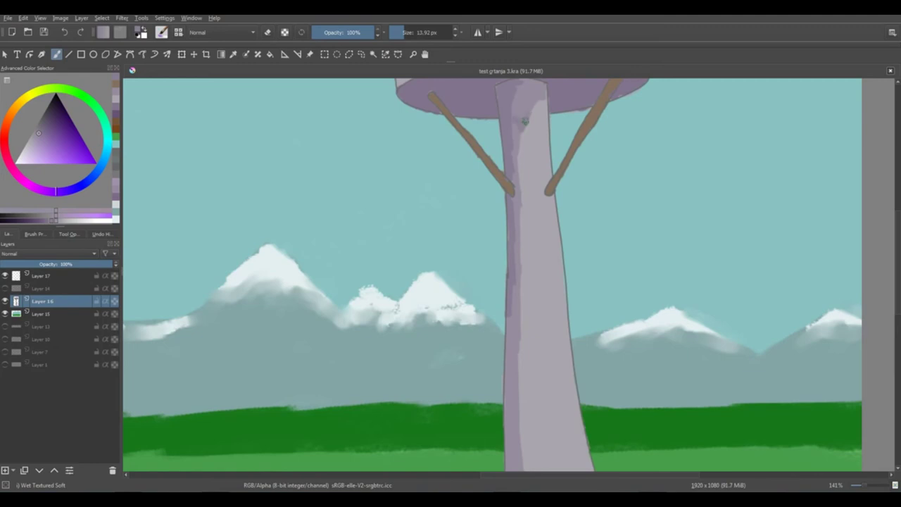
mouse_move(524, 122)
left_mouse_down()
mouse_move(521, 109)
mouse_move(536, 186)
left_mouse_up()
key("ctrl+z")
Try the Ink-8 Sumi-e and Dry Textured Creases brushes for texturing the column
right_click(552, 191)
left_click(590, 143)
key("ctrl+z")
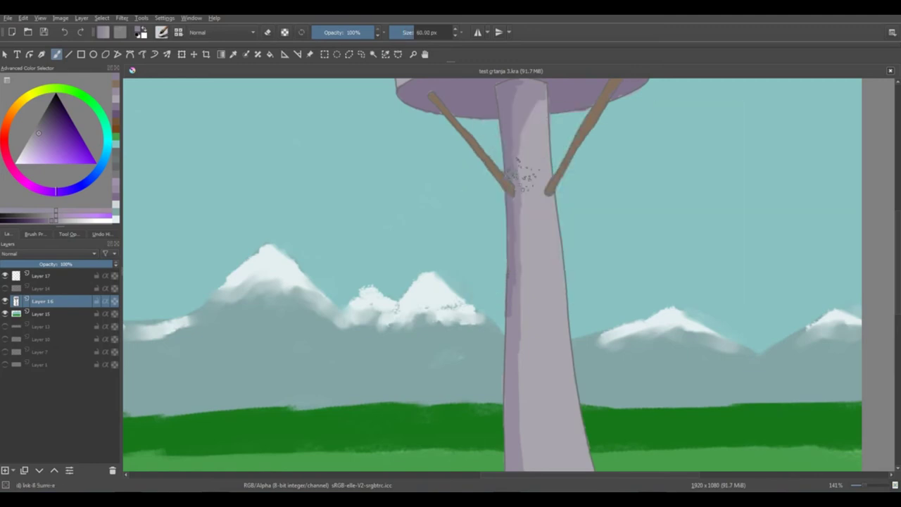
right_click(539, 206)
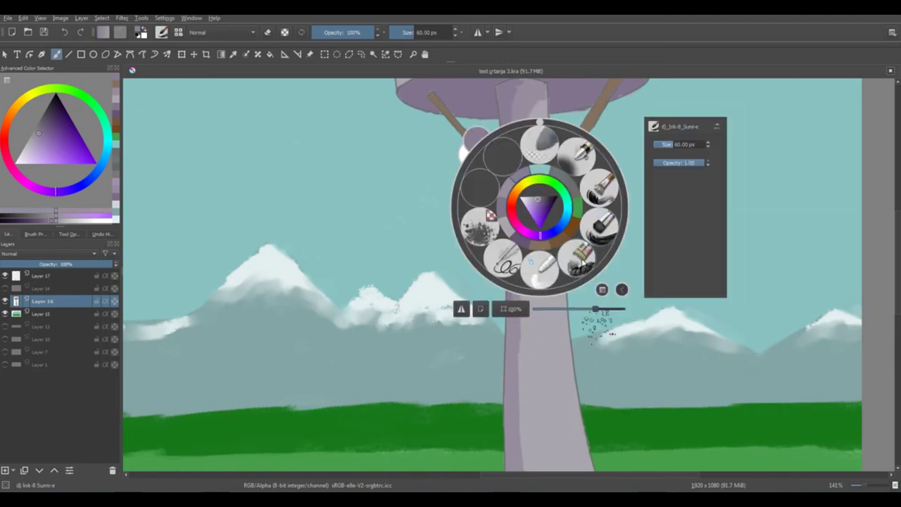
left_click(530, 261)
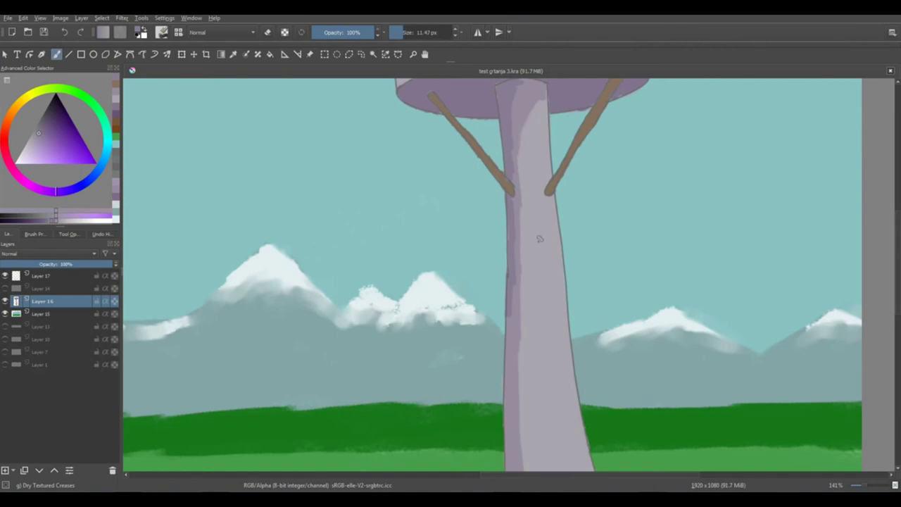
Try the Wet Bristles brush on the column, reducing its size to 5.87 px
right_click(540, 253)
left_click(603, 338)
left_click(624, 411)
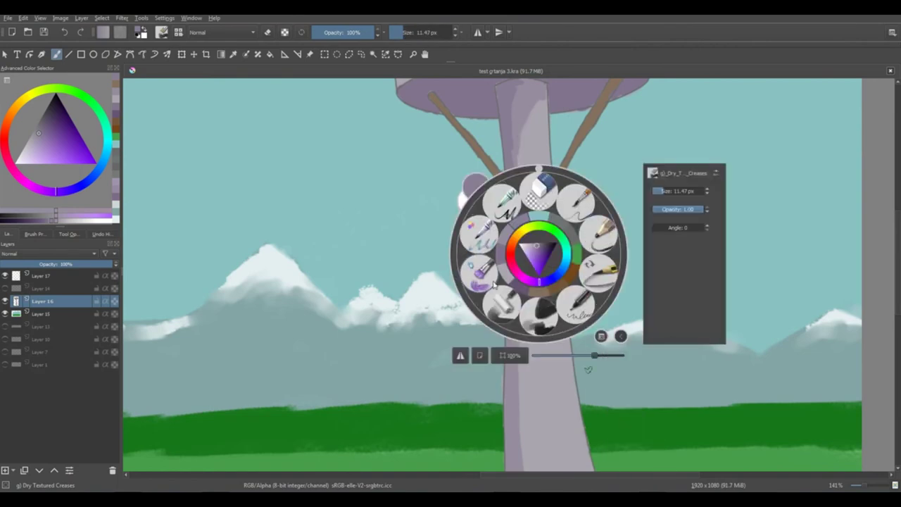
left_click(480, 274)
left_click_drag(534, 255, 546, 259)
key("ctrl+z")
left_click(401, 32)
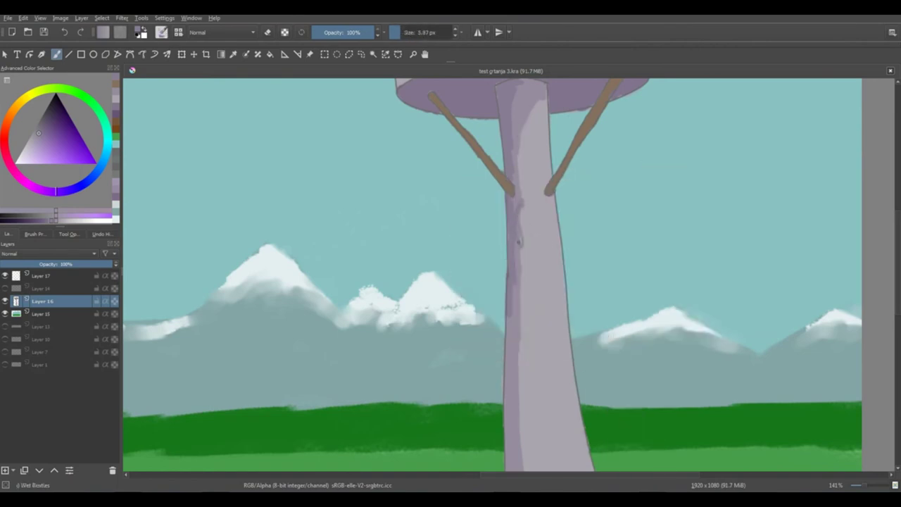
Try the Bristles-2 Flat Rough, Wet Bristles and Charcoal Rock Soft brushes for texturing the column
right_click(551, 244)
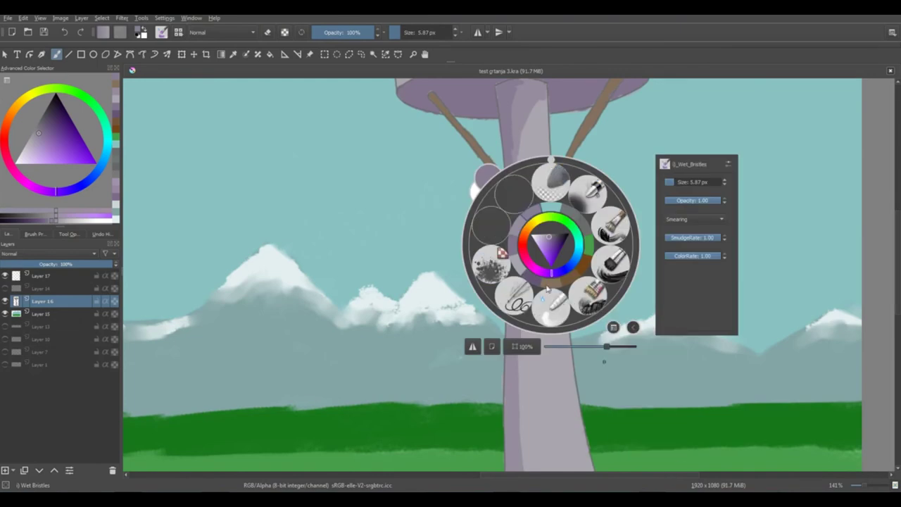
left_click(609, 226)
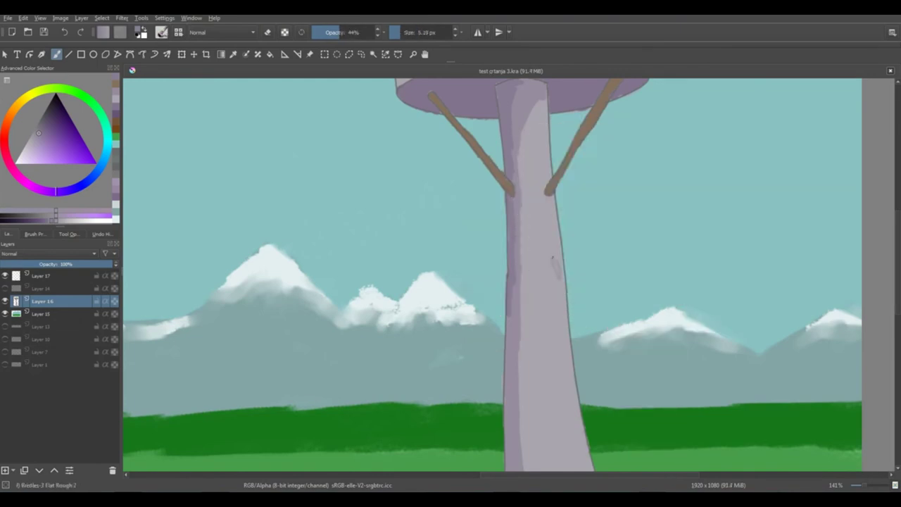
right_click(549, 255)
left_click(610, 337)
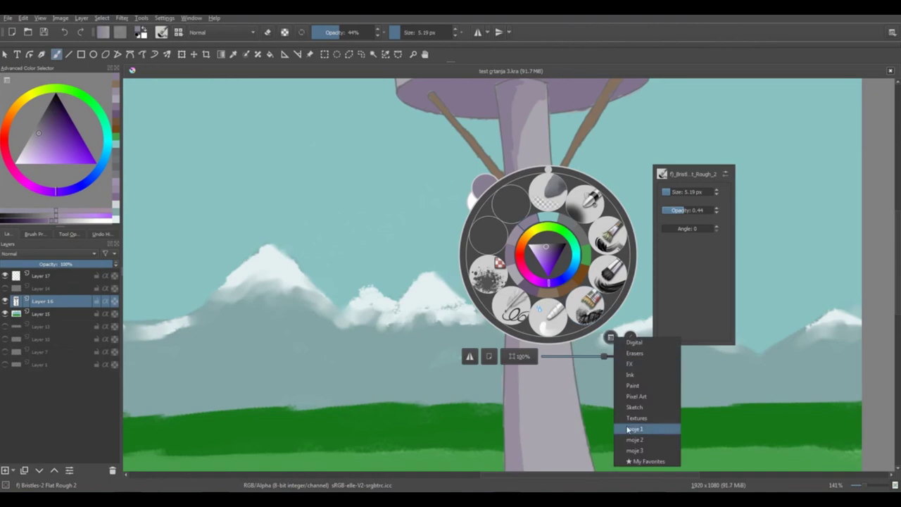
left_click(610, 341)
left_click(610, 339)
left_click(627, 352)
left_click(516, 306)
right_click(568, 252)
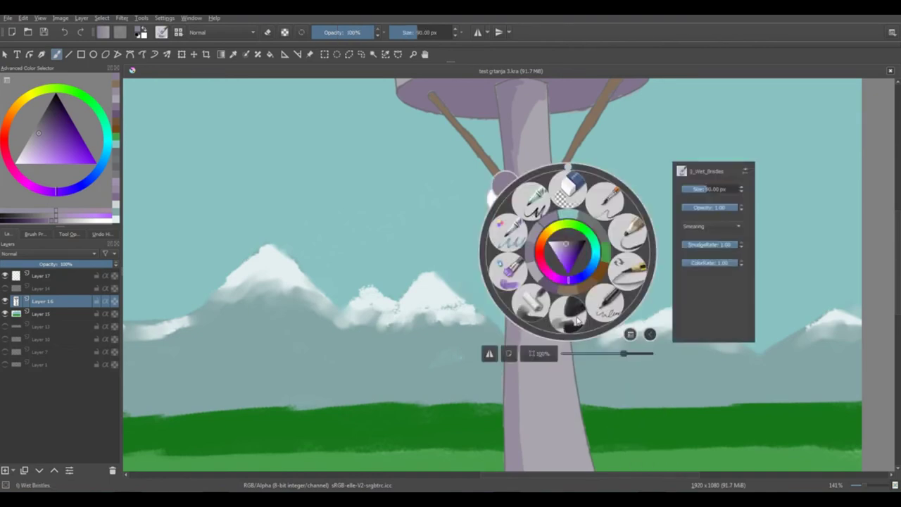
left_click(568, 313)
Switch to the Wet Textured Soft brush, undo the test stroke across the column and set the size to 9.33 px
right_click(595, 282)
left_click(658, 365)
left_click(667, 459)
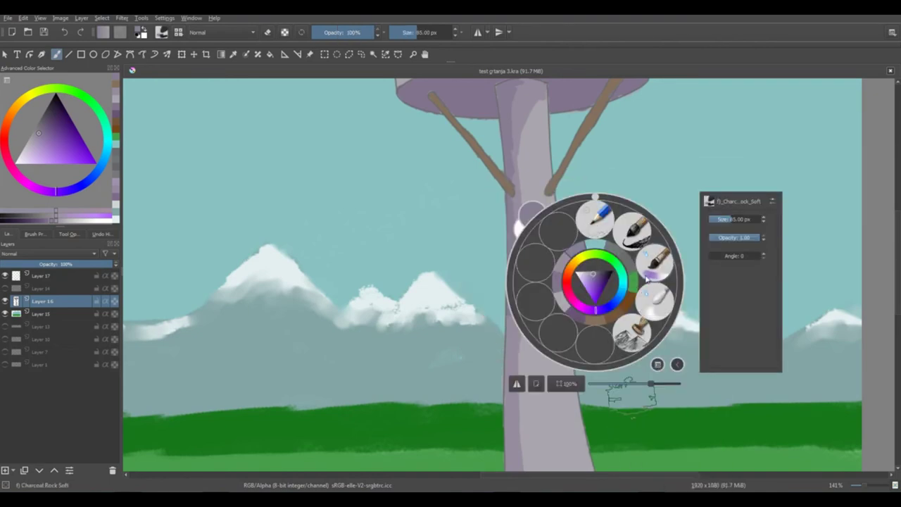
left_click(655, 267)
mouse_move(540, 281)
left_mouse_down()
mouse_move(542, 315)
mouse_move(552, 275)
mouse_move(598, 254)
left_mouse_up()
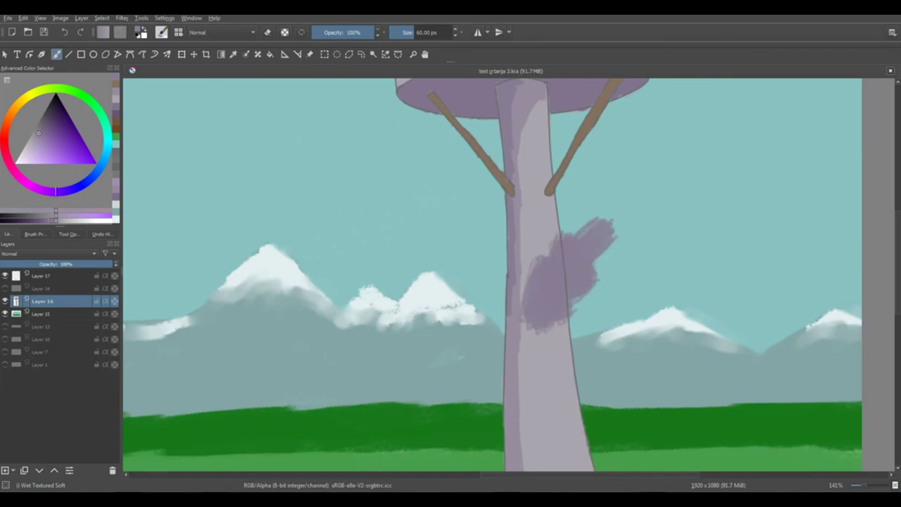
key("ctrl+z")
left_click(402, 34)
scroll(537, 281, "down", 3)
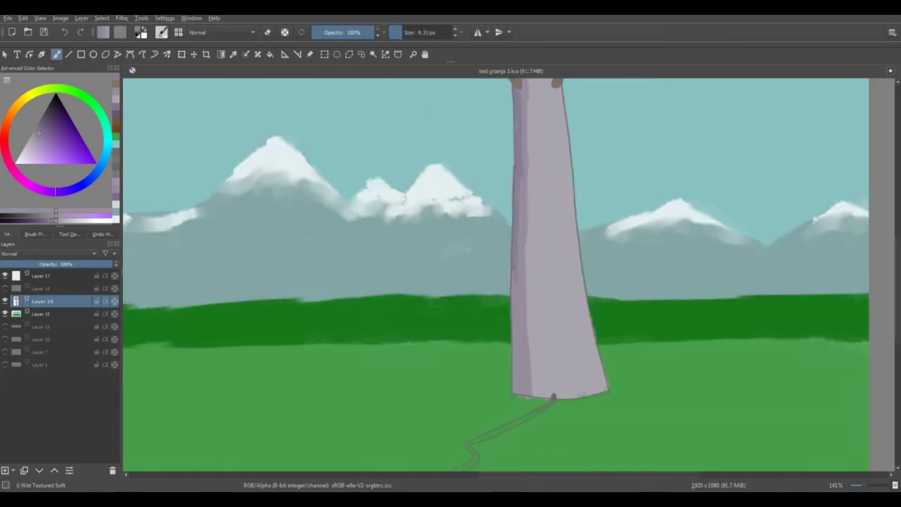
key("e")
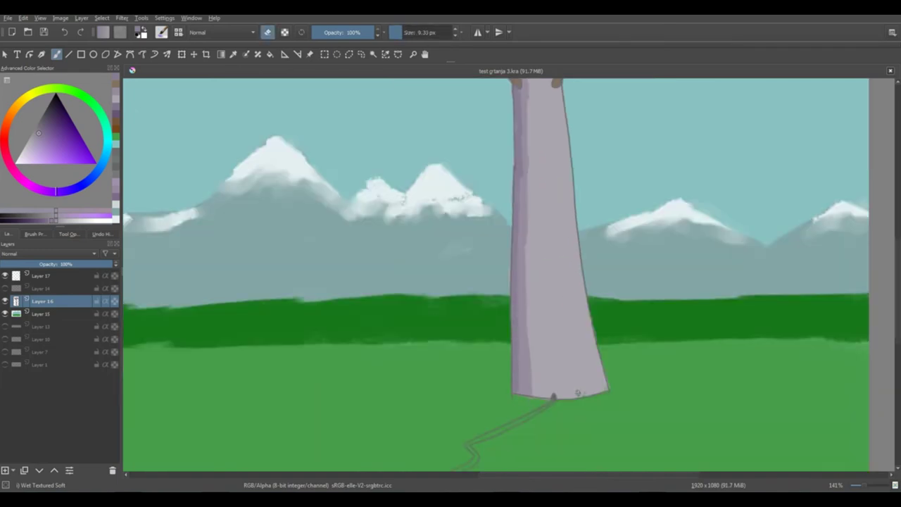
key("e")
Paint a darker purple shadow on the disc's underside around the top of the column
scroll(583, 295, "up", 7)
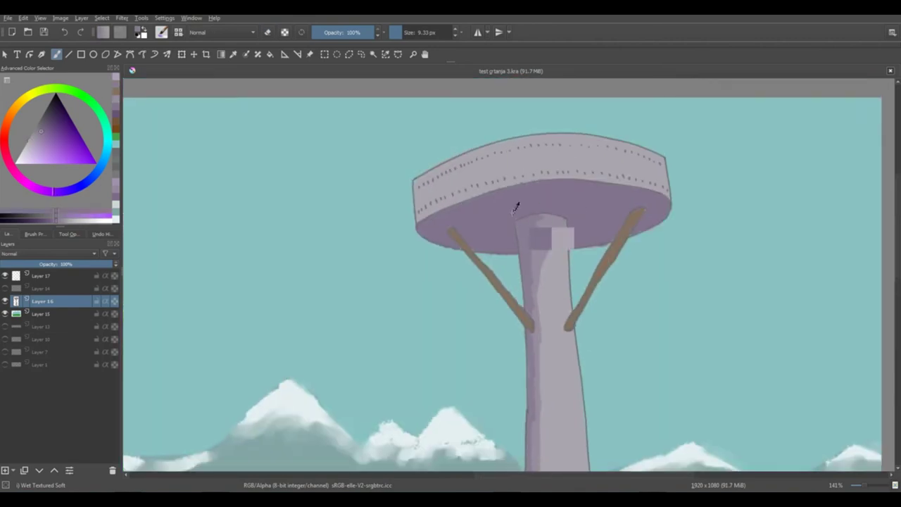
left_click(49, 220)
mouse_move(517, 214)
left_mouse_down()
mouse_move(536, 211)
mouse_move(516, 215)
mouse_move(509, 241)
left_mouse_up()
left_click(532, 213, "ctrl")
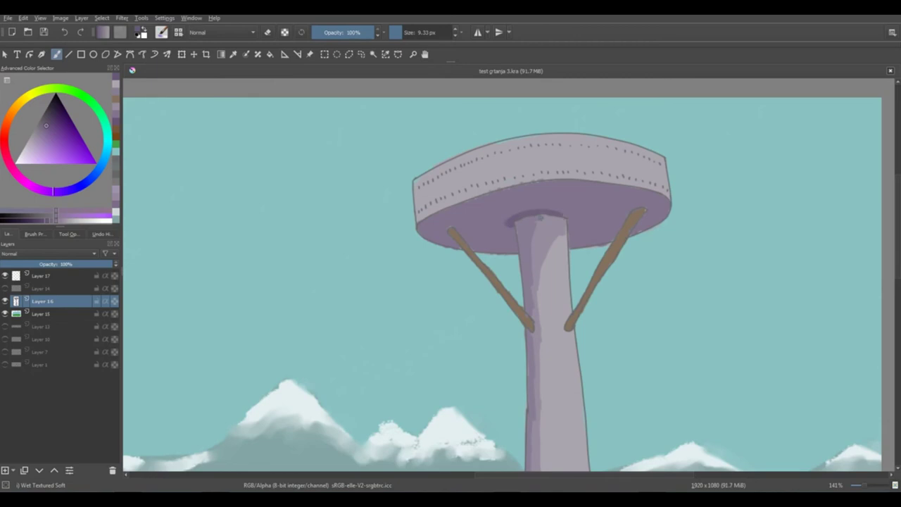
Shade the left end of the disc's rim with sampled purple-grey tones and save the painting
left_click(430, 210, "ctrl")
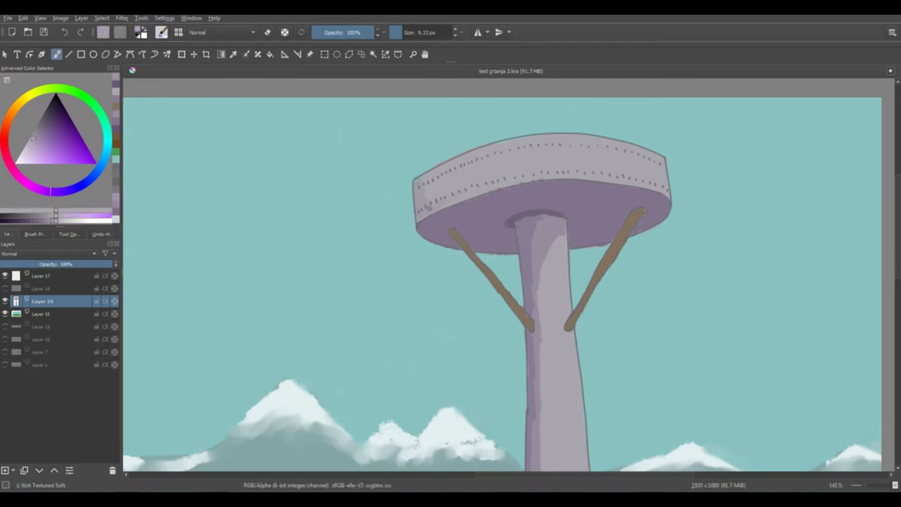
left_click(423, 210, "ctrl")
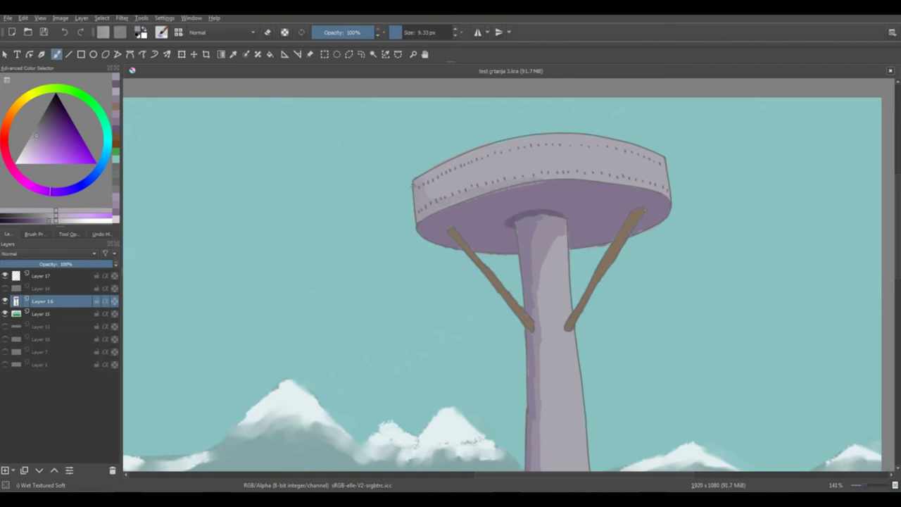
left_click(554, 187, "ctrl")
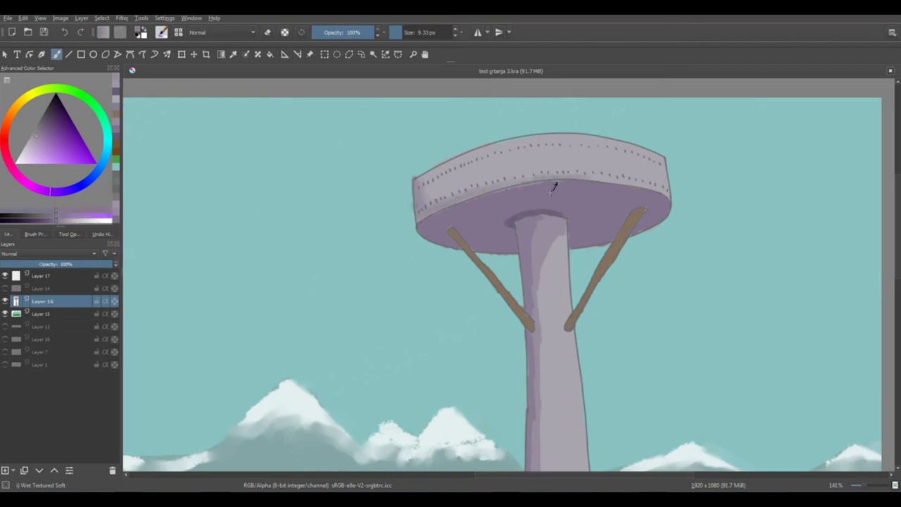
scroll(465, 255, "down", 2)
left_click_drag(451, 286, 591, 240)
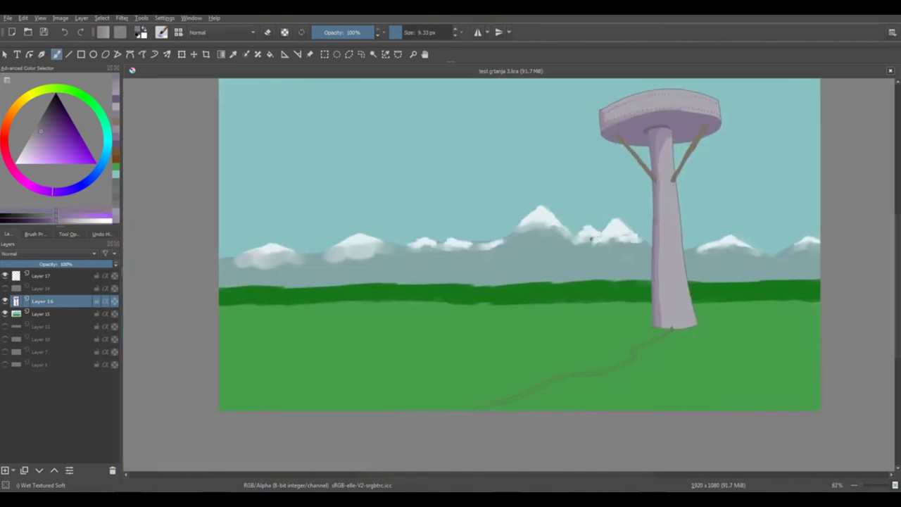
left_click(677, 172, "ctrl")
scroll(676, 169, "up", 1)
left_click_drag(654, 147, 678, 205)
key("3")
key("ctrl+s")
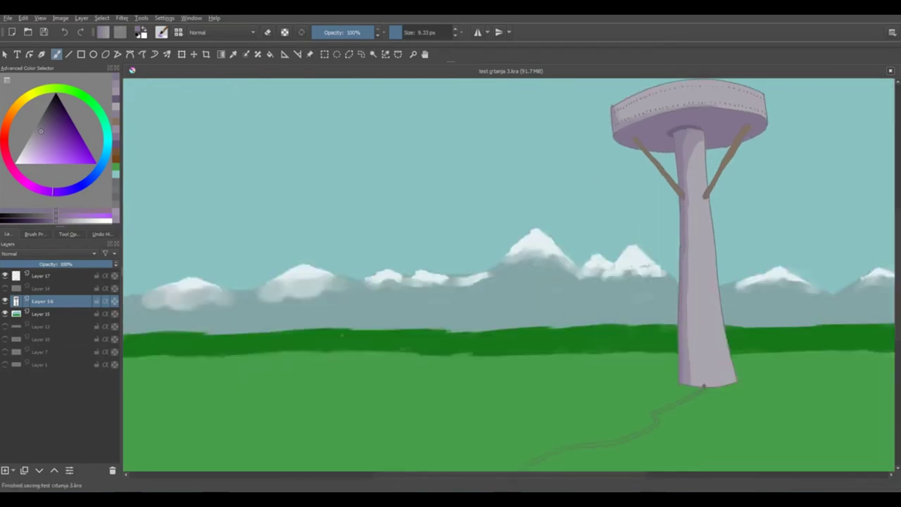
On Layer 15, paint a thin brown strip along the boundary between the dark and light green fields
scroll(336, 311, "down", 3)
scroll(542, 147, "up", 5)
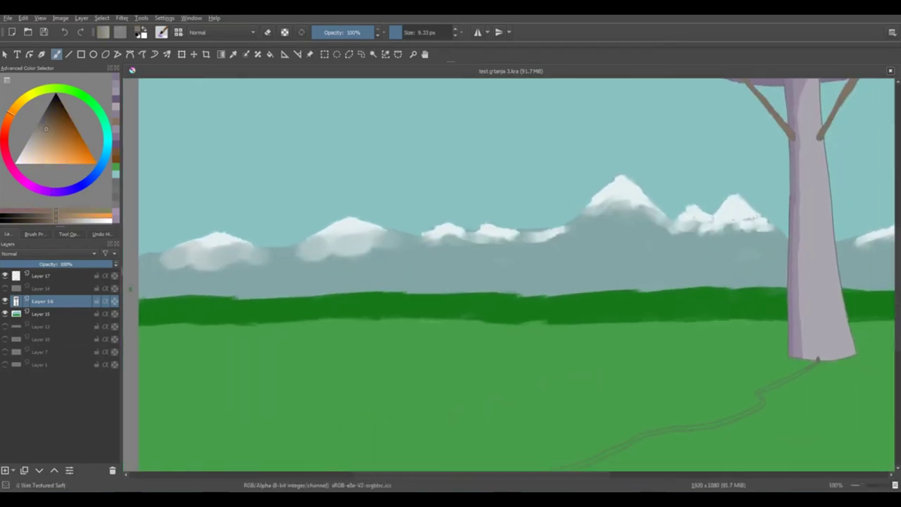
left_click(70, 314)
left_click_drag(147, 324, 173, 323)
left_click_drag(208, 271, 223, 268)
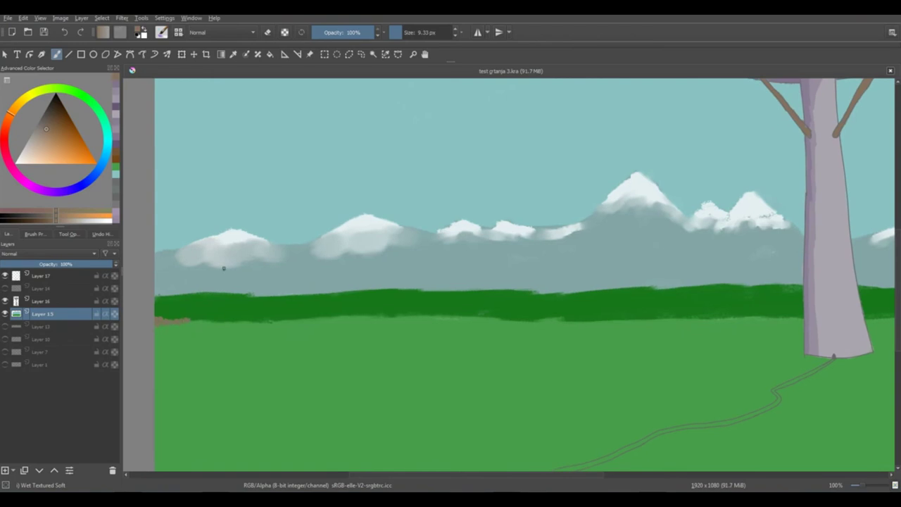
left_click_drag(221, 319, 759, 313)
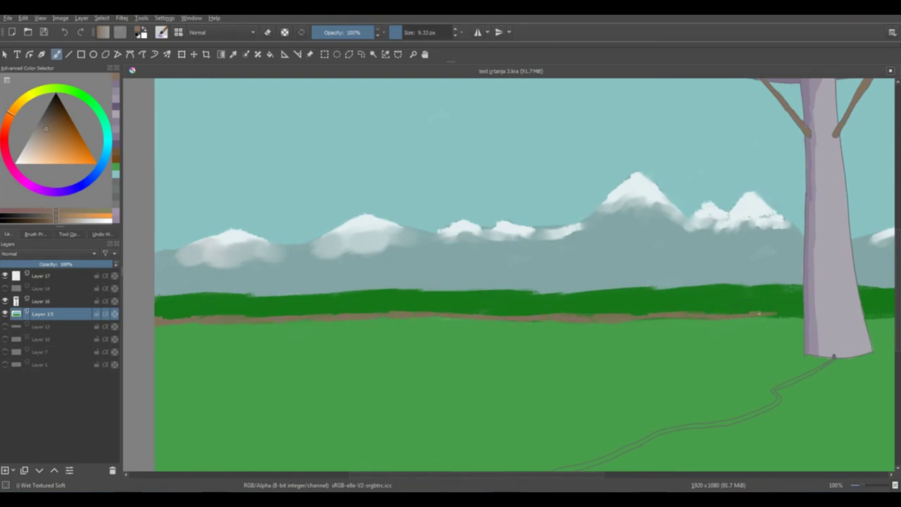
left_click_drag(827, 303, 463, 329)
left_click_drag(504, 342, 692, 342)
mouse_move(261, 327)
left_mouse_down()
mouse_move(418, 316)
mouse_move(591, 329)
left_mouse_up()
Paint lighter green strokes along the upper edge of the dark green band across the whole canvas
left_click(592, 329, "ctrl")
left_click_drag(130, 324, 768, 314)
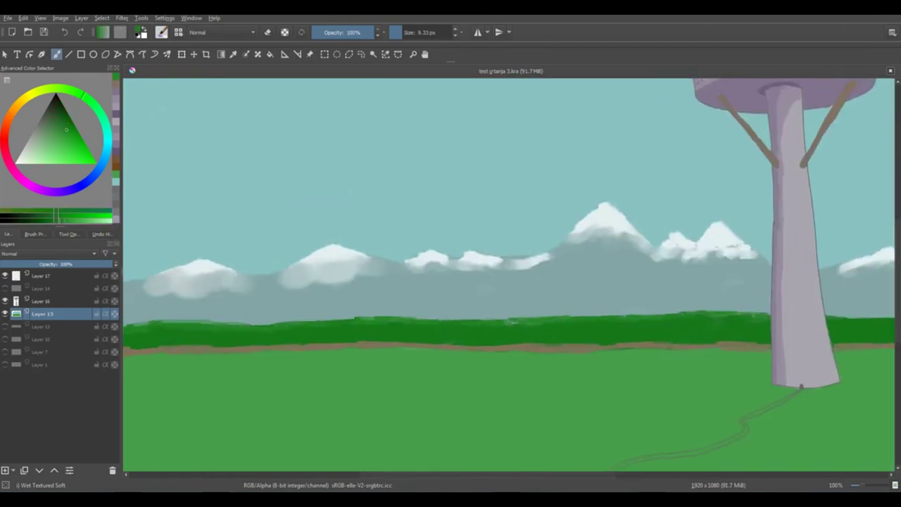
mouse_move(827, 318)
left_mouse_down()
mouse_move(575, 315)
mouse_move(714, 311)
left_mouse_up()
key("ctrl+z")
mouse_move(577, 315)
left_mouse_down()
mouse_move(714, 313)
mouse_move(774, 296)
left_mouse_up()
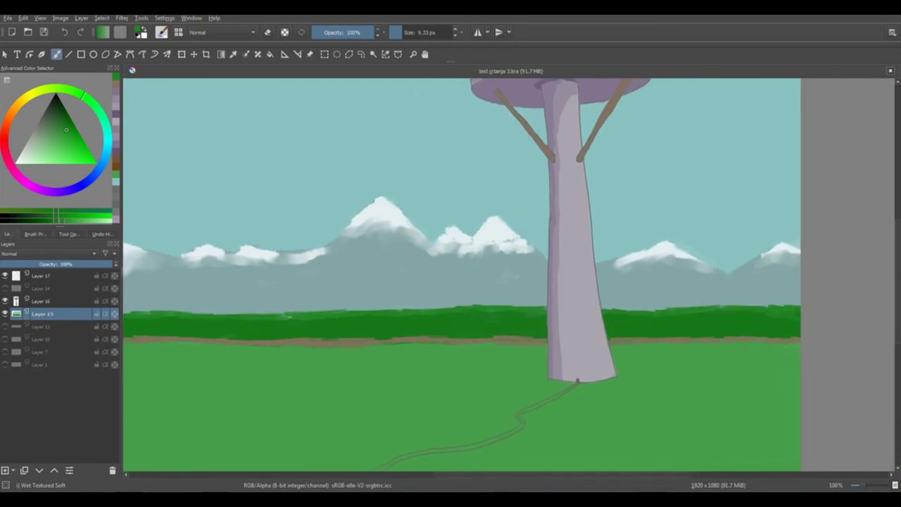
left_click(521, 318, "ctrl")
left_click_drag(521, 317, 626, 310)
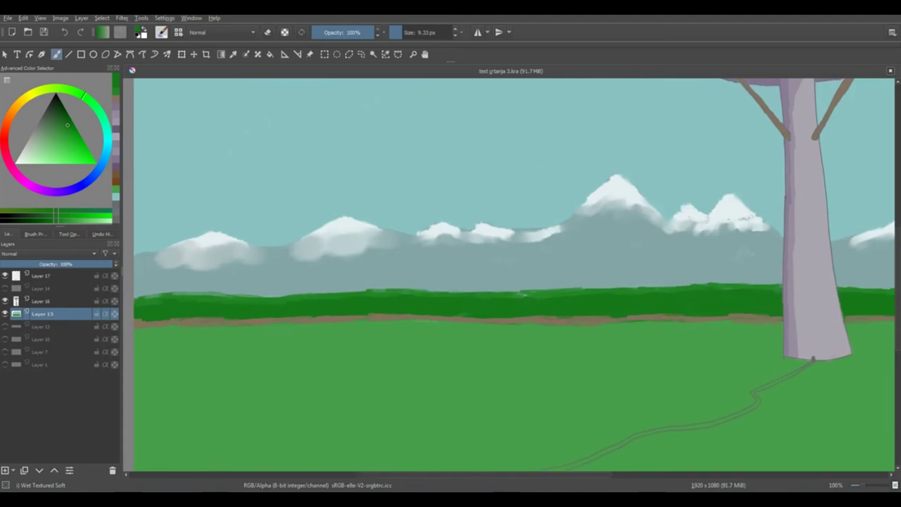
scroll(630, 309, "left", 5)
scroll(527, 297, "left", 5)
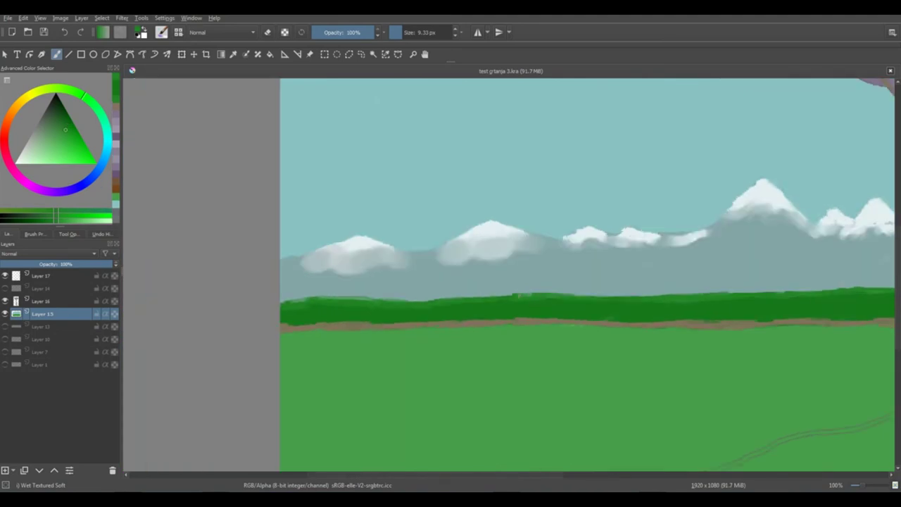
scroll(420, 316, "right", 10)
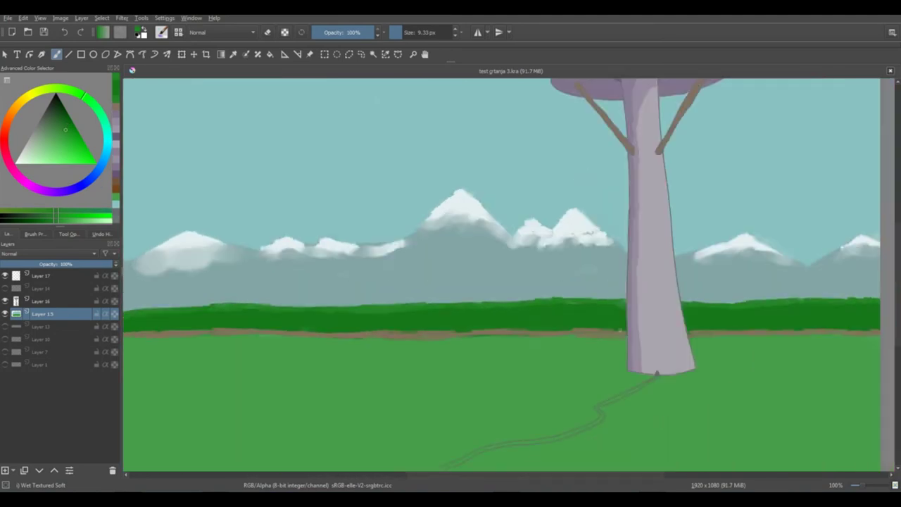
Rework the brown strip between the fields with a warmer, more saturated brown
left_click(621, 330, "ctrl")
left_click_drag(559, 279, 603, 270)
left_click(57, 127)
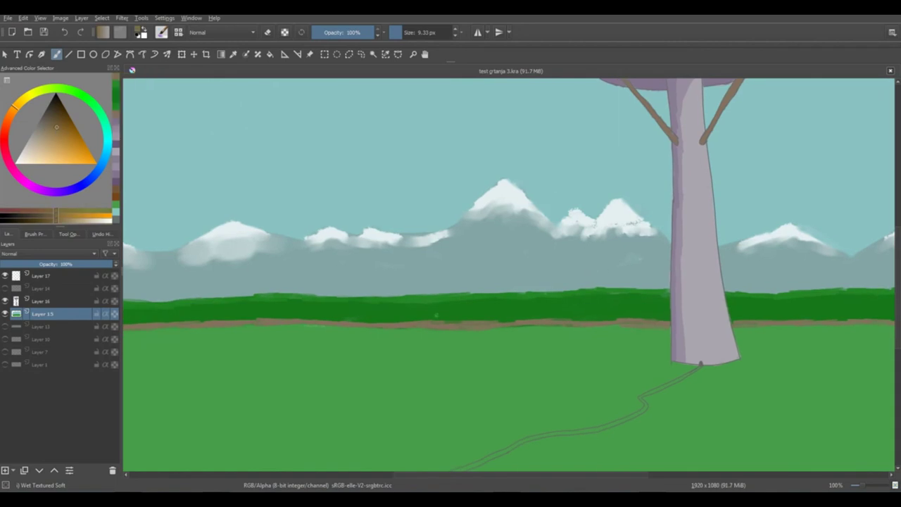
scroll(649, 321, "right", 5)
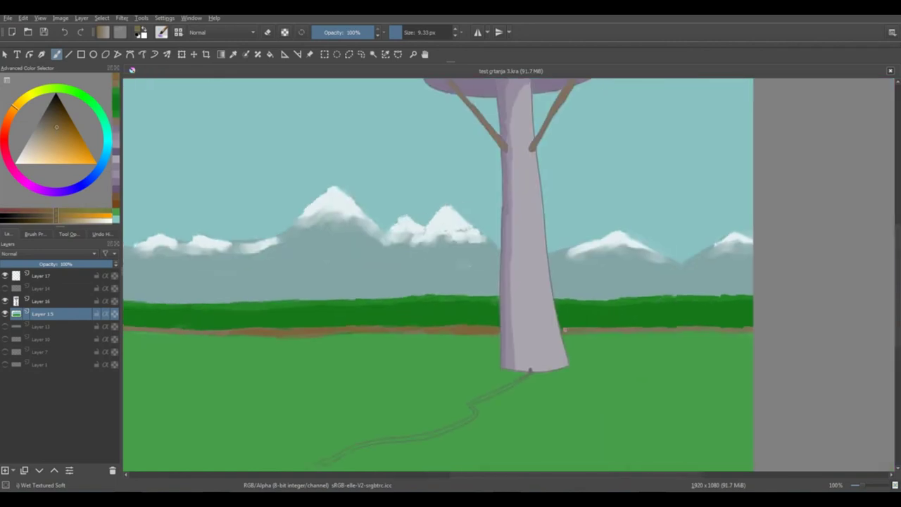
scroll(516, 310, "left", 10)
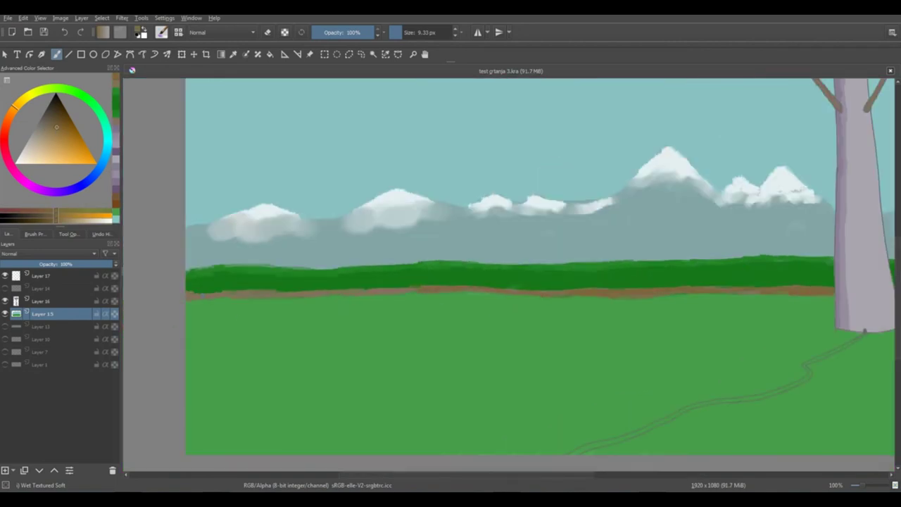
left_click_drag(187, 295, 275, 292)
left_click(221, 287, "ctrl")
Fill the winding path with brown from the tower's base past its first bend, using a smaller brush
key("3")
key("plus")
key("plus")
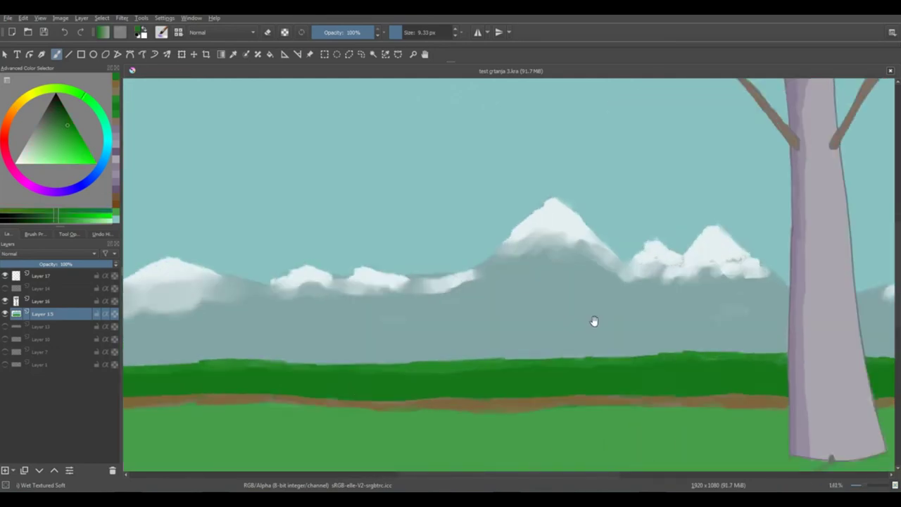
left_click_drag(593, 321, 433, 82)
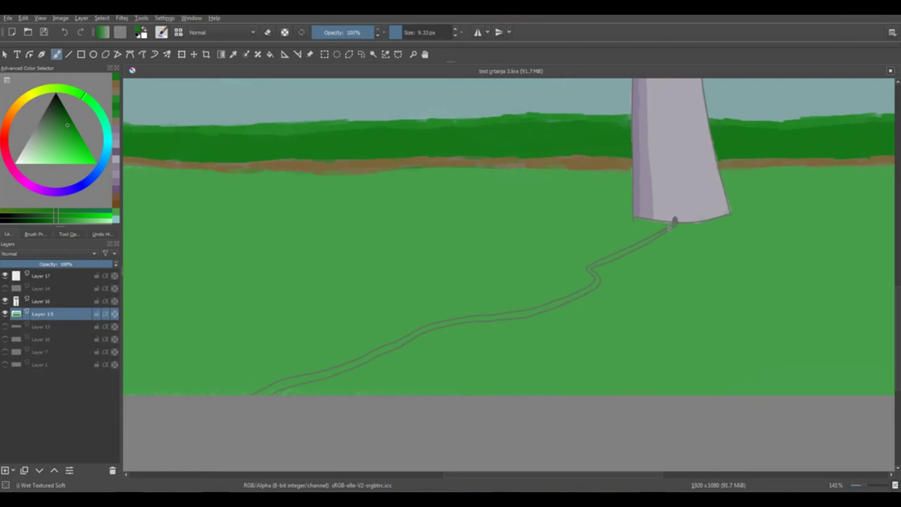
left_click(669, 227, "ctrl")
left_click_drag(669, 228, 666, 232)
key("ctrl+z")
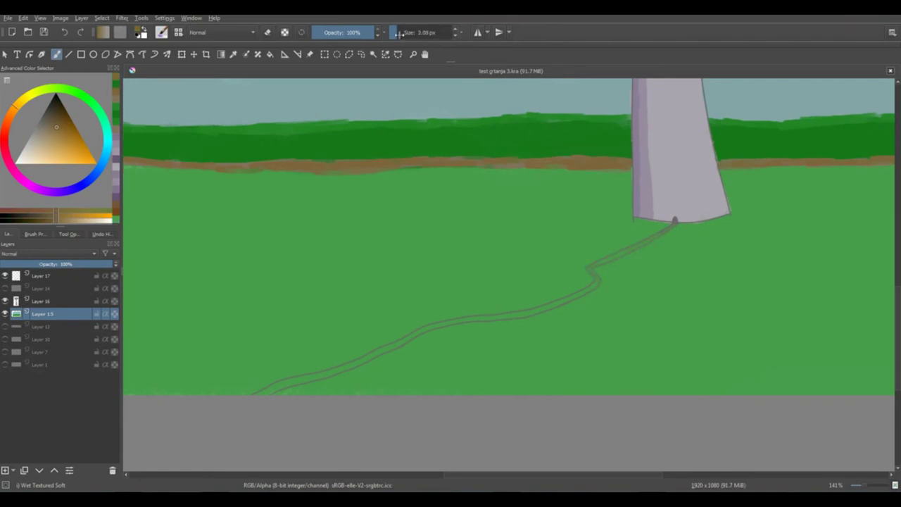
left_click_drag(398, 34, 397, 34)
scroll(647, 244, "up", 3)
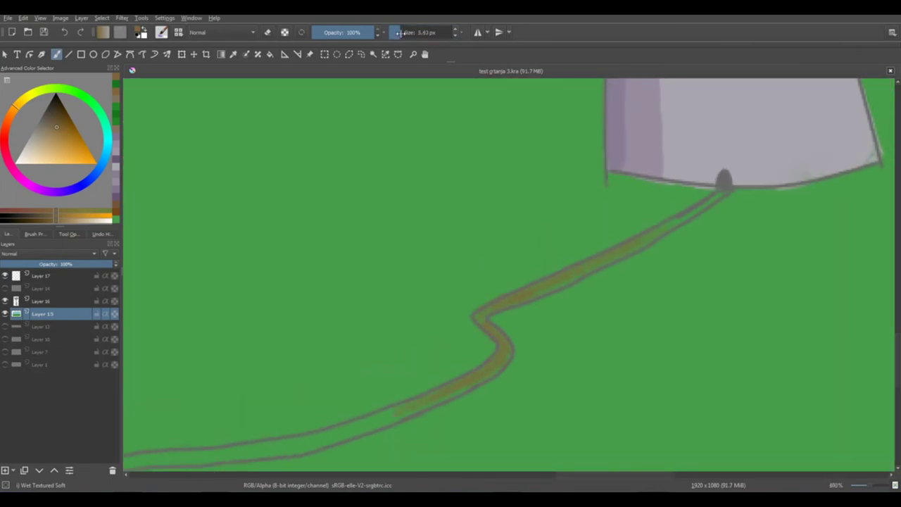
left_click_drag(705, 204, 683, 214)
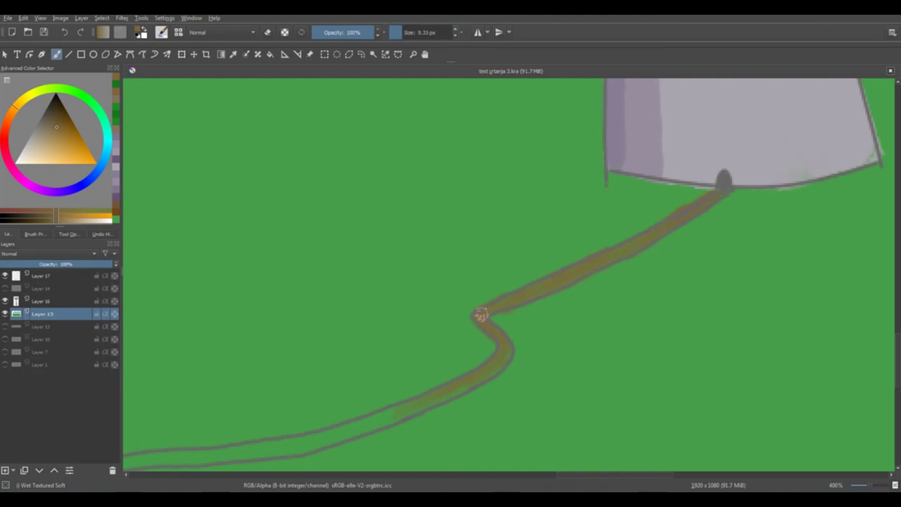
Continue the brown fill along the path below the bend at 9.33 px and erase the spill outside its lower outline
mouse_move(530, 336)
left_mouse_down()
mouse_move(576, 300)
mouse_move(799, 201)
left_mouse_up()
left_click_drag(694, 263, 579, 304)
left_click_drag(579, 306, 646, 295)
key("e")
left_click_drag(717, 298, 695, 300)
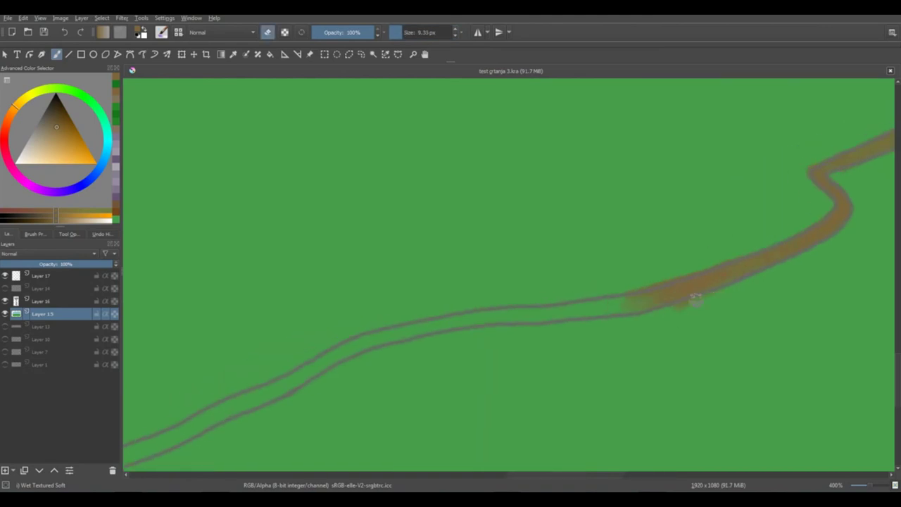
key("e")
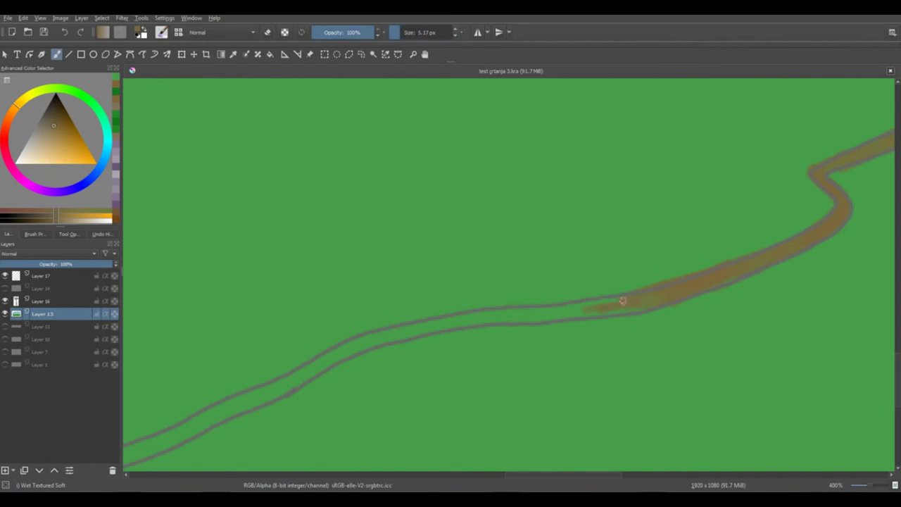
Fill the rest of the path with brown down to the canvas's lower edge at 5.17 px
left_click_drag(623, 300, 478, 320)
left_click_drag(479, 319, 697, 263)
left_click_drag(426, 365, 617, 281)
left_click_drag(462, 378, 681, 262)
left_click_drag(576, 281, 645, 245)
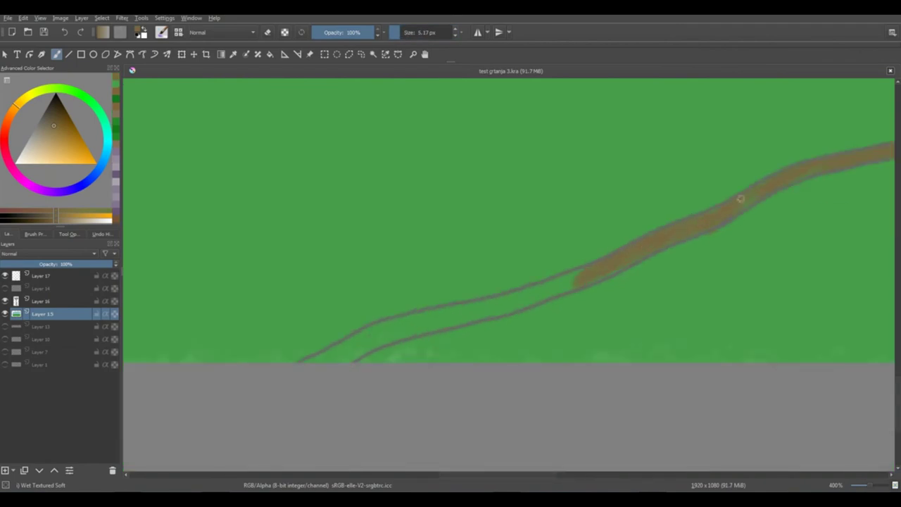
mouse_move(316, 359)
left_mouse_down()
mouse_move(298, 369)
mouse_move(415, 320)
mouse_move(496, 305)
left_mouse_up()
key("3")
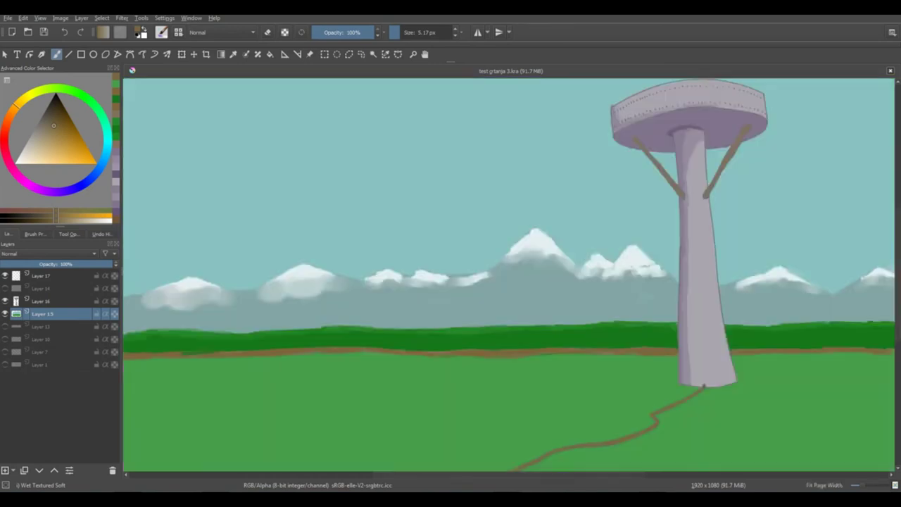
Make Layer 17 the active painting layer and toggle its visibility off and on to check its contents
left_click(43, 277)
left_click(6, 277)
left_click(6, 278)
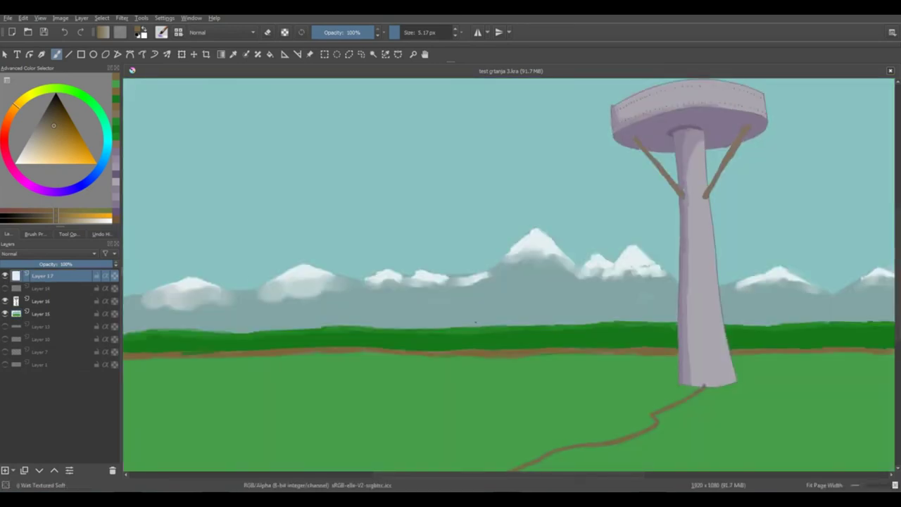
Try a stroke on the field beside the tower's base with the Basic-6 Details brush at 7.50 px and undo it
left_click_drag(635, 306, 387, 187)
scroll(418, 253, "up", 4)
right_click(345, 242)
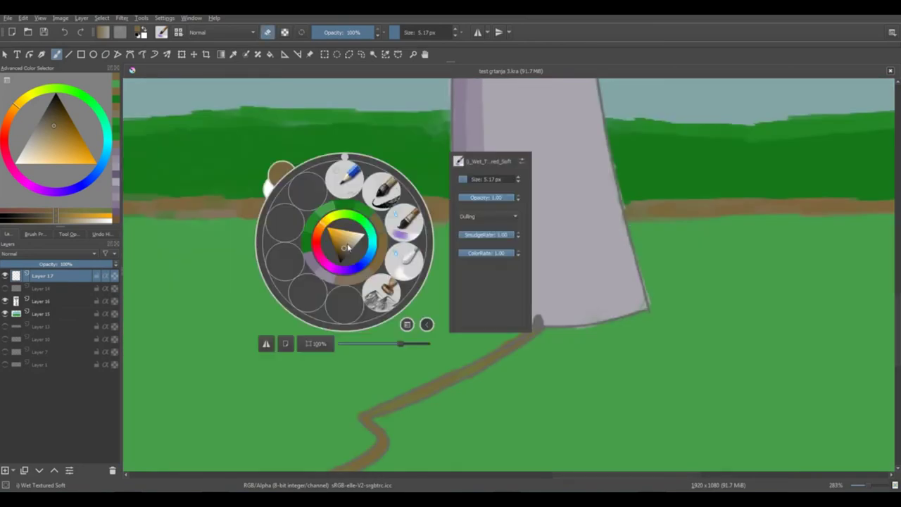
left_click(407, 325)
left_click(431, 350)
left_click(404, 261)
left_click_drag(395, 257, 368, 280)
key("ctrl+z")
Try thin dark strokes on the field above the path's bend with the Ink-1 Precision brush at 0.93 px
right_click(385, 293)
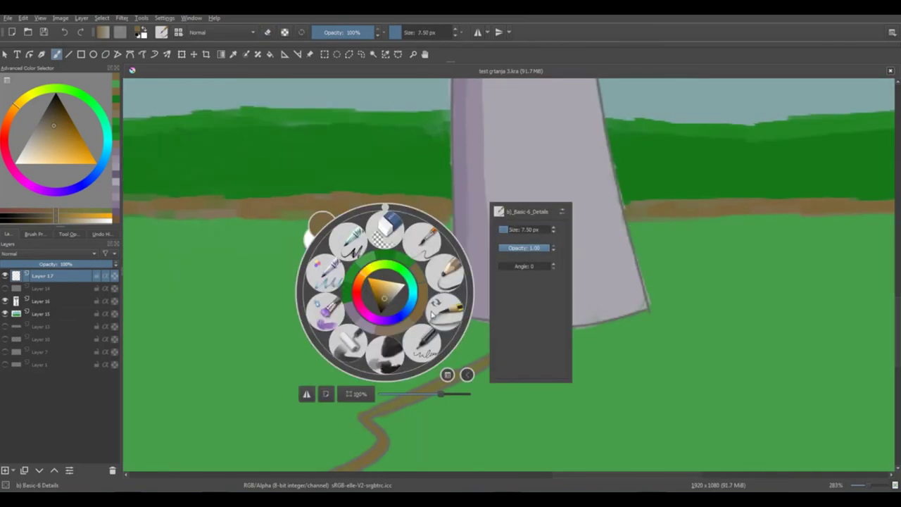
left_click(422, 343)
left_click_drag(417, 326, 399, 331)
left_click_drag(359, 284, 445, 264)
left_click(49, 107)
left_click_drag(414, 348, 463, 364)
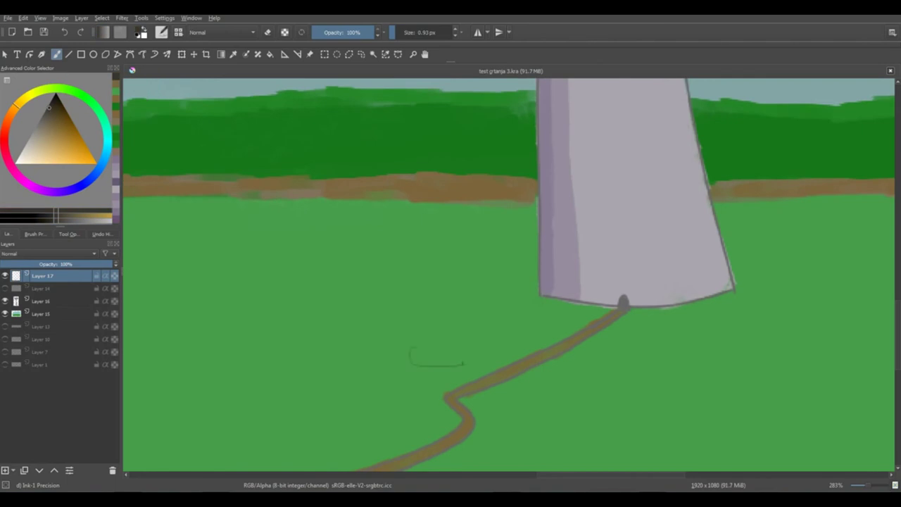
Paint soft streaks across the upper field with the Dry Roller brush at 21% opacity, using green sampled from the field
scroll(556, 329, "down", 5)
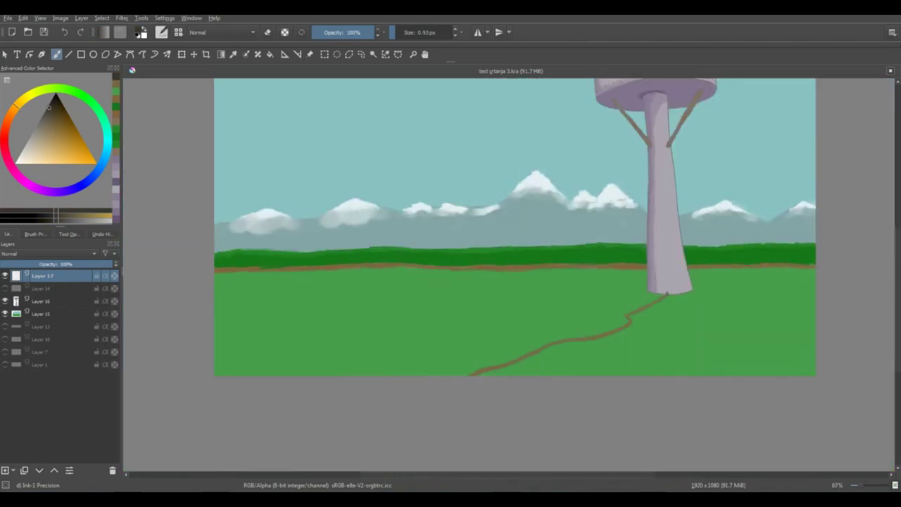
left_click_drag(619, 201, 591, 227)
right_click(608, 212)
left_click(607, 274)
right_click(575, 290)
left_click(568, 358)
left_click(520, 333, "ctrl")
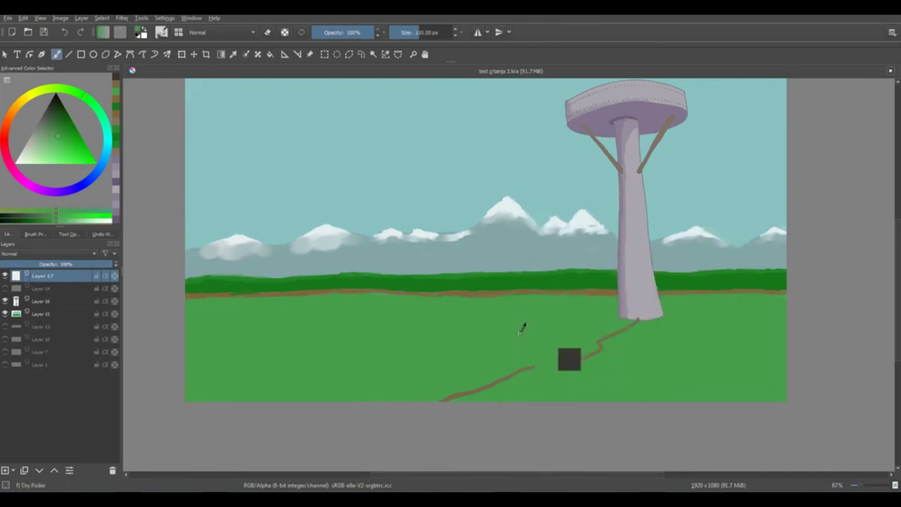
left_click_drag(303, 341, 272, 342)
key("ctrl+z")
left_click(324, 32)
left_click_drag(210, 334, 242, 332)
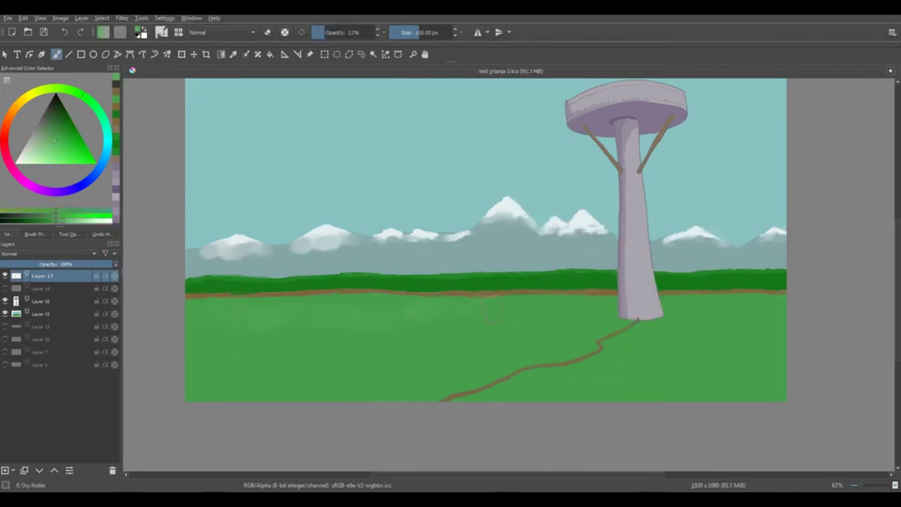
Add lighter green patches across the upper field and darker green along its lower edge with the brush at 110 px
left_click(61, 224)
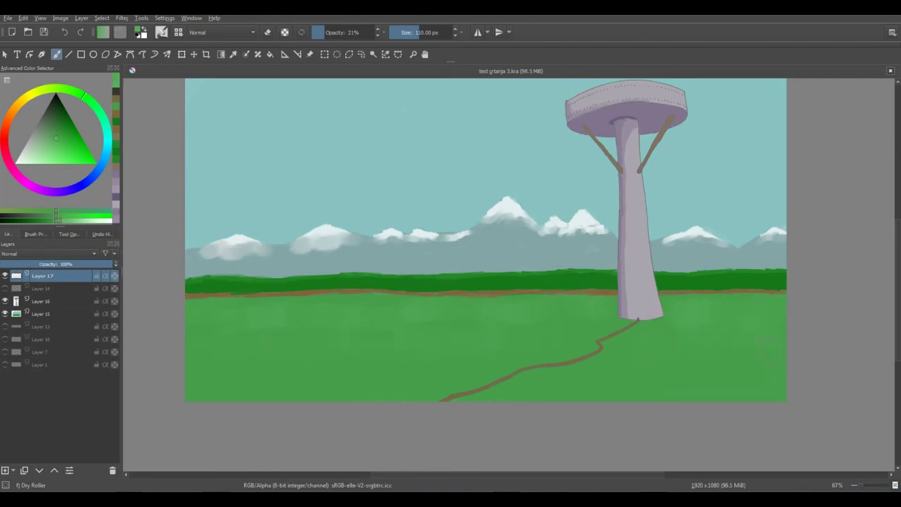
left_click(51, 222)
left_click_drag(224, 406, 370, 387)
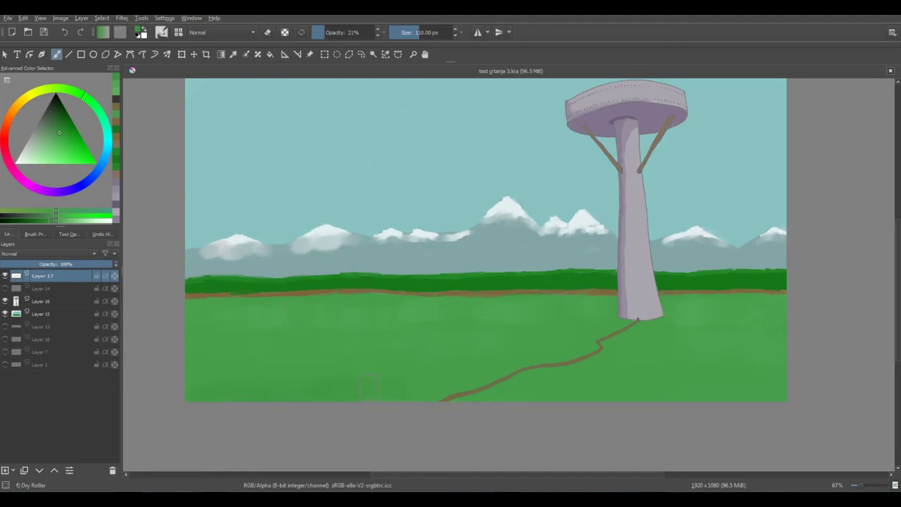
Paint a darker teal band along the upper sky on Layer 15 with the Dry Roller at 21% opacity, using shades based on the sky colour
left_click_drag(491, 184, 477, 221)
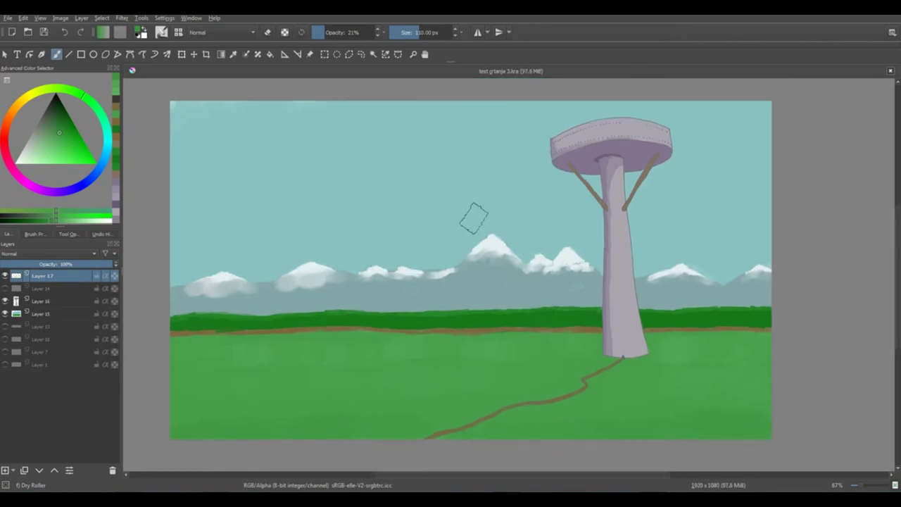
left_click(248, 175, "ctrl")
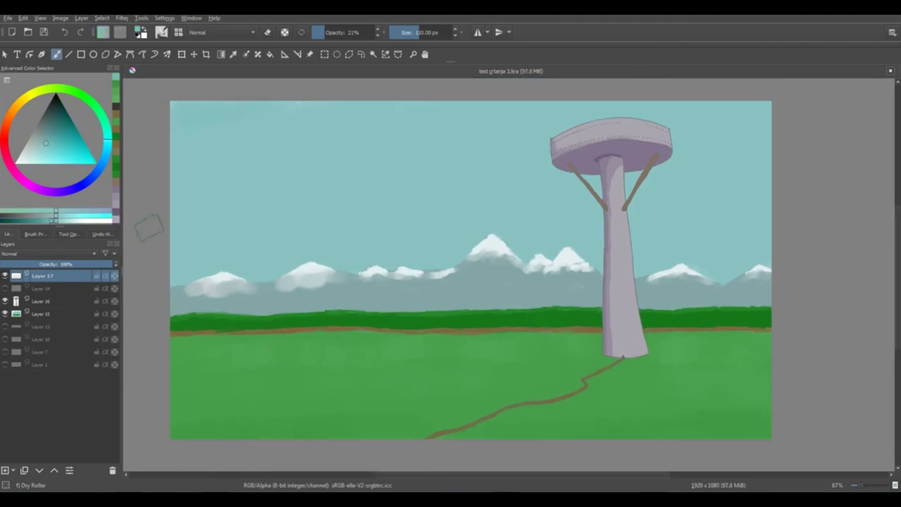
left_click(55, 314)
left_click(6, 276)
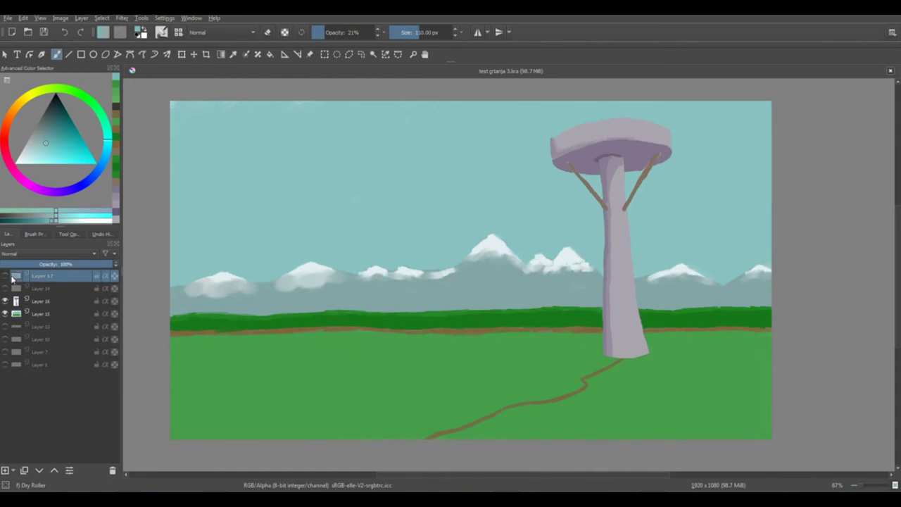
left_click(6, 276)
left_click(194, 127, "ctrl")
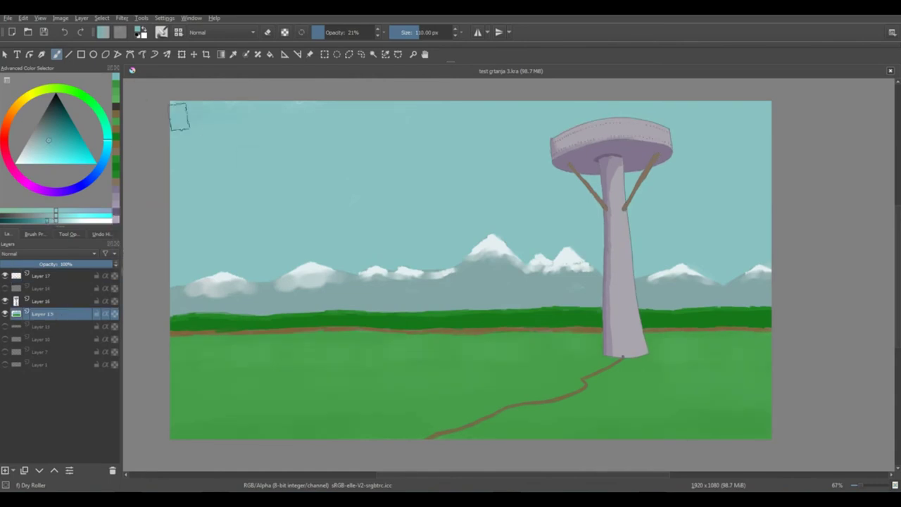
mouse_move(185, 111)
left_mouse_down()
mouse_move(364, 91)
mouse_move(643, 104)
left_mouse_up()
left_click(181, 146, "ctrl")
left_click_drag(180, 139, 652, 93)
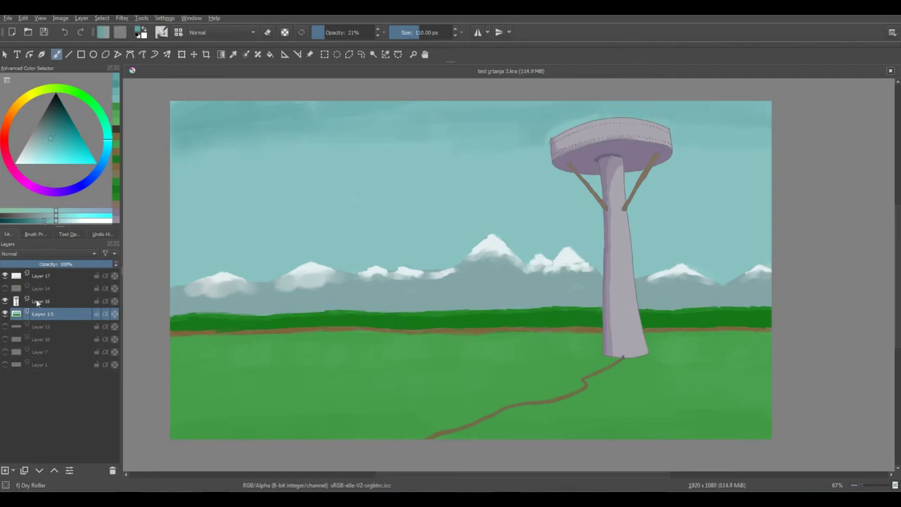
Erase the pale fringe around the tower disc's upper rim on Layer 16 with the Charcoal Rock Soft brush at 100% opacity
left_click(36, 303)
key("e")
key("e")
left_click_drag(556, 128, 563, 150)
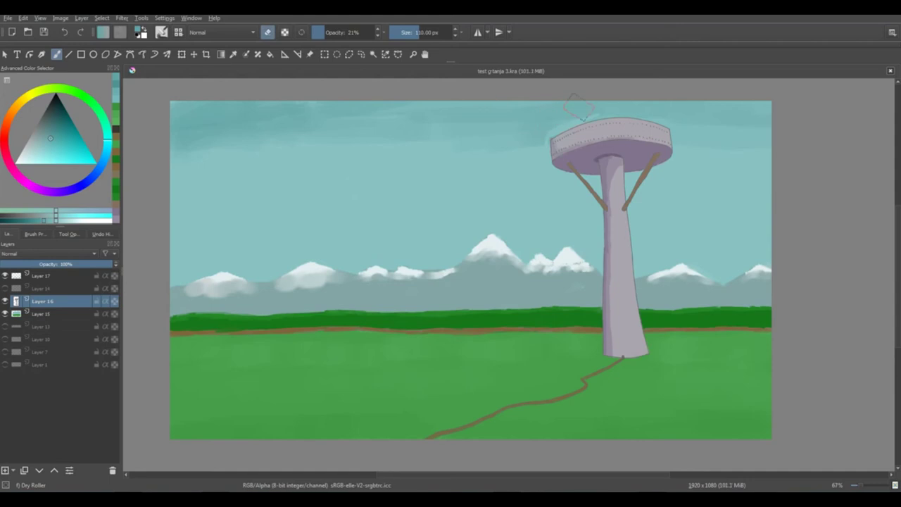
key("ctrl+z")
left_click(6, 302)
left_click(6, 302)
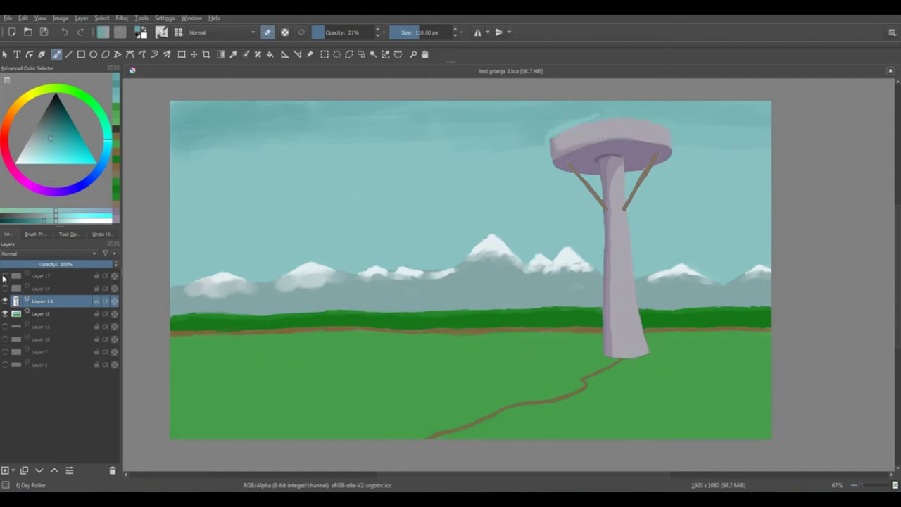
right_click(414, 176)
left_click(474, 149)
mouse_move(554, 121)
left_mouse_down()
mouse_move(562, 120)
mouse_move(546, 128)
left_mouse_up()
Lighten the sky just above the mountains on Layer 15 with a paler teal, using Charcoal Rock Soft at 35% opacity with erasing off
left_click(8, 314)
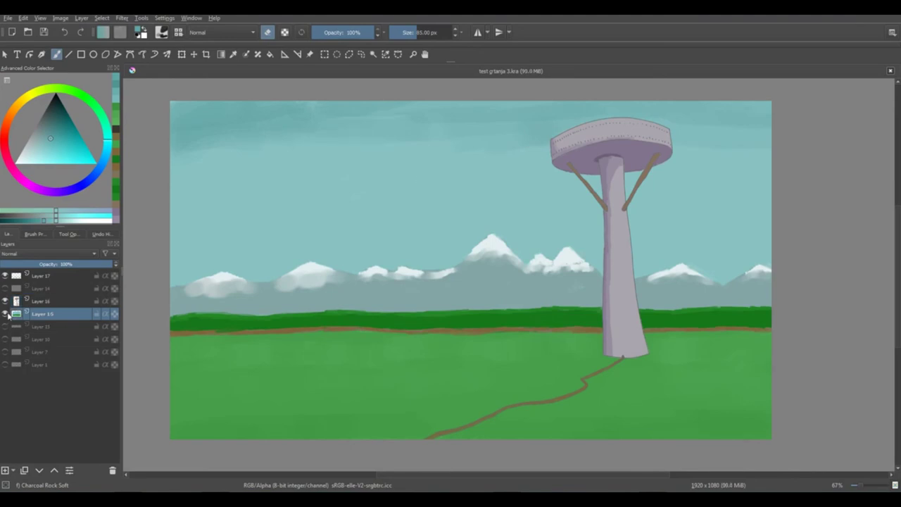
left_click(268, 32)
left_click(53, 220)
left_click_drag(204, 135, 177, 122)
key("ctrl+z")
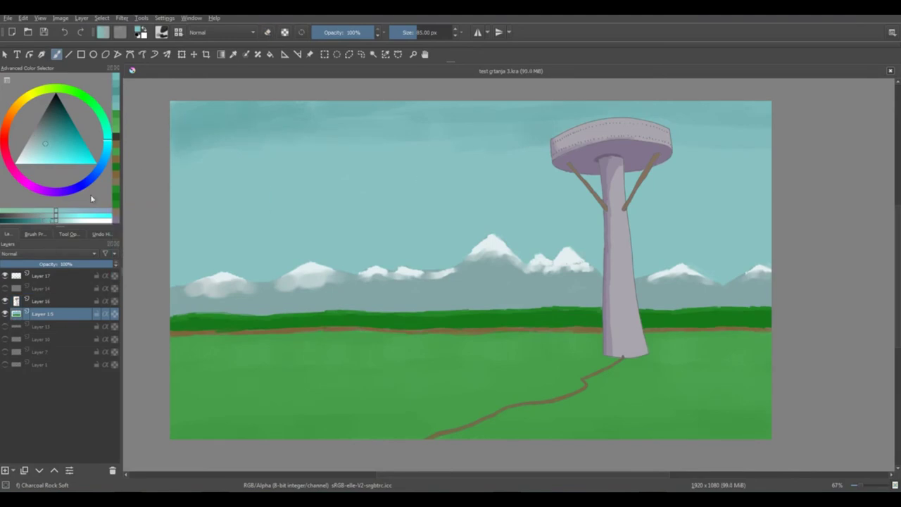
left_click(342, 33)
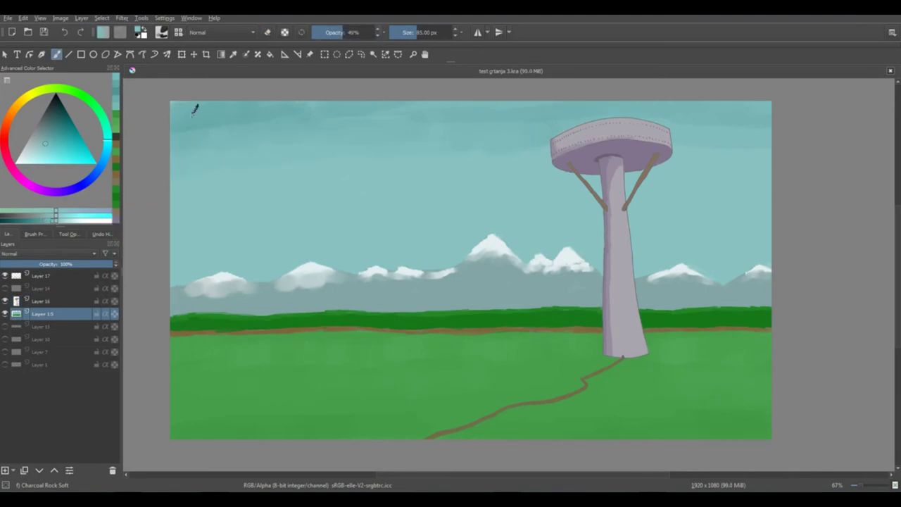
left_click(59, 221)
mouse_move(186, 268)
left_mouse_down()
mouse_move(269, 268)
mouse_move(185, 248)
left_mouse_up()
left_click(335, 32)
mouse_move(216, 207)
left_mouse_down()
mouse_move(246, 238)
mouse_move(418, 262)
mouse_move(528, 247)
mouse_move(571, 219)
mouse_move(649, 229)
mouse_move(655, 239)
left_mouse_up()
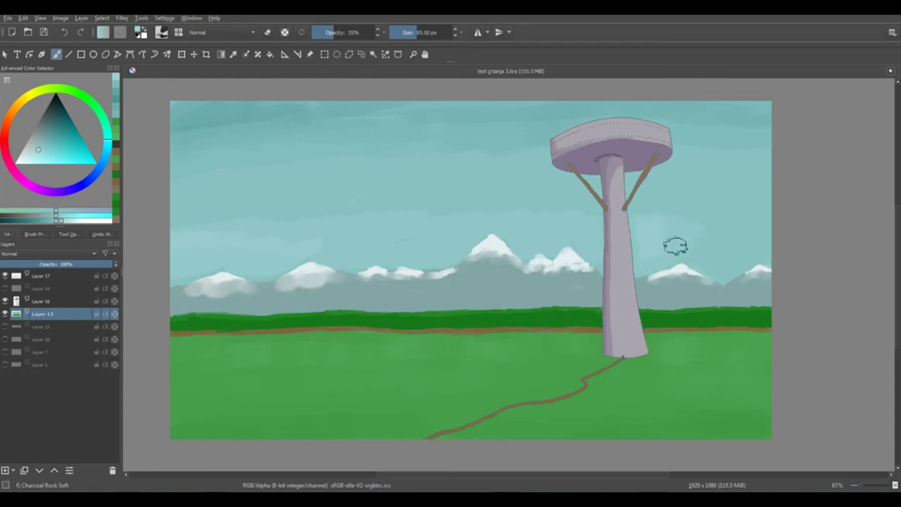
Blend the middle of the sky between the dark and light bands with a teal sampled from that area
left_click(210, 200, "ctrl")
mouse_move(210, 201)
left_mouse_down()
mouse_move(226, 209)
mouse_move(352, 156)
mouse_move(492, 157)
mouse_move(222, 164)
left_mouse_up()
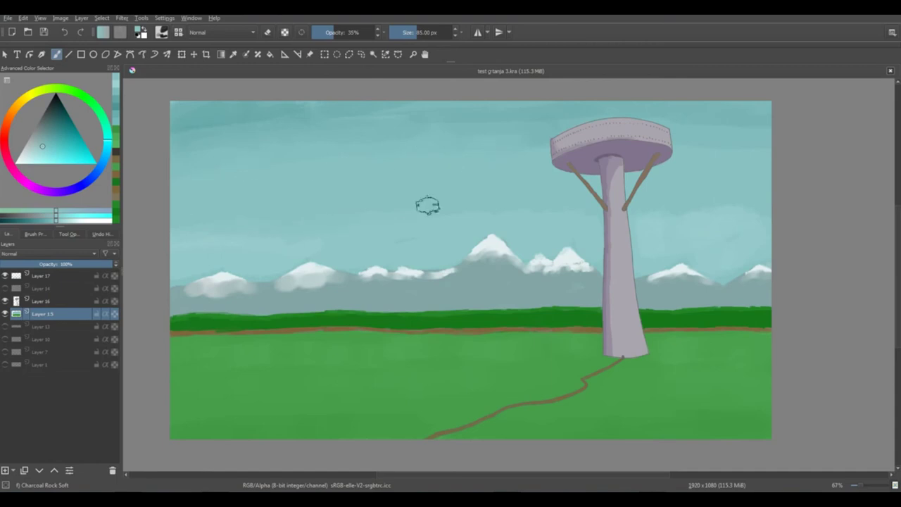